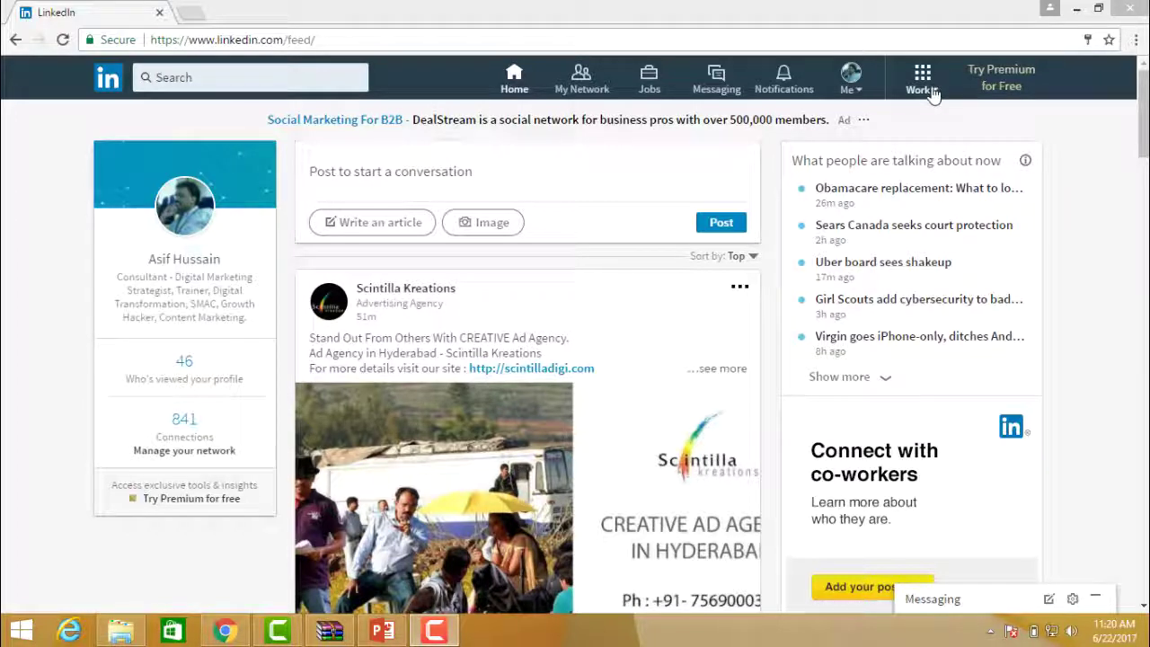
Step: Open the setup form for creating a new LinkedIn Company Page
click(932, 94)
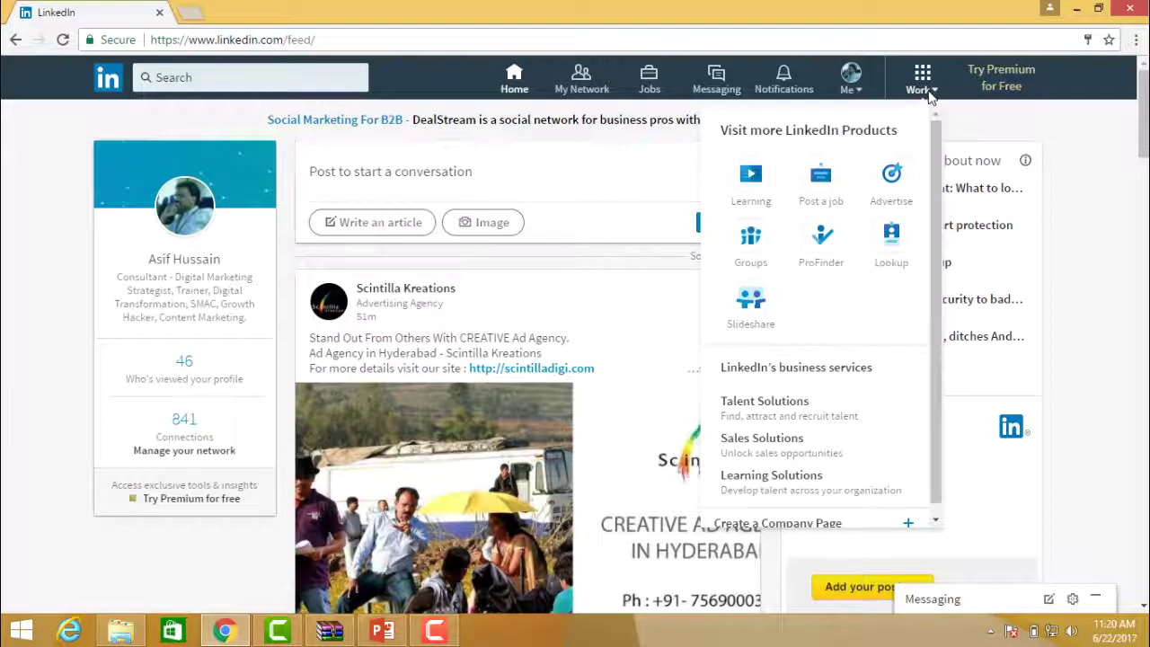
scroll(942, 180, down, 1)
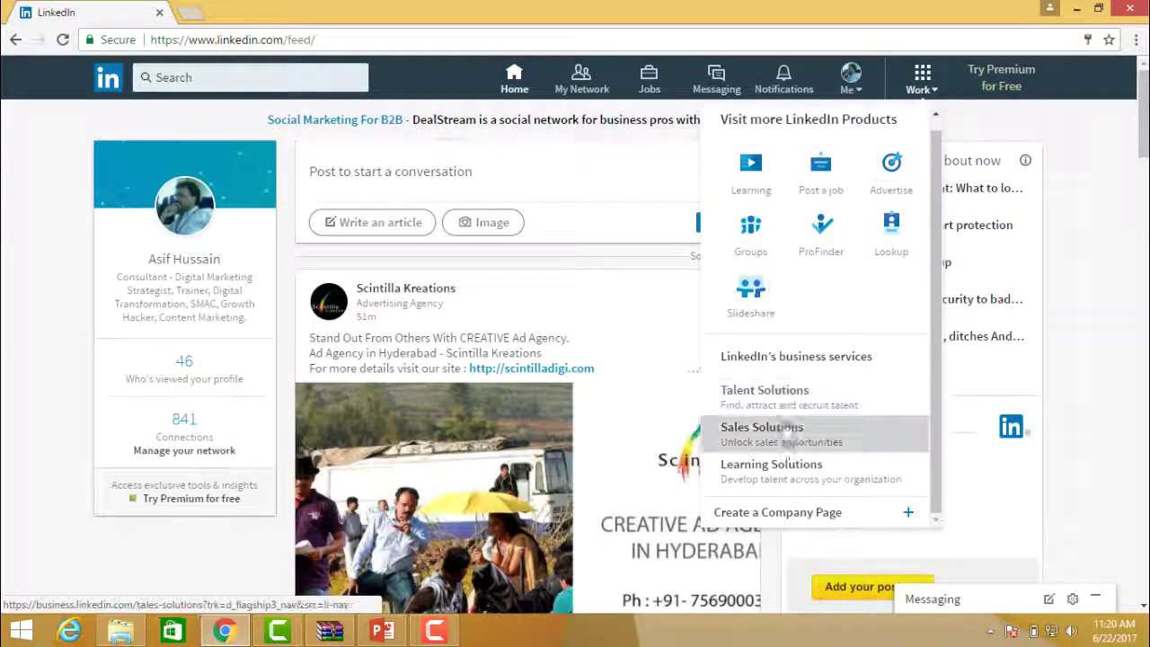
click(786, 517)
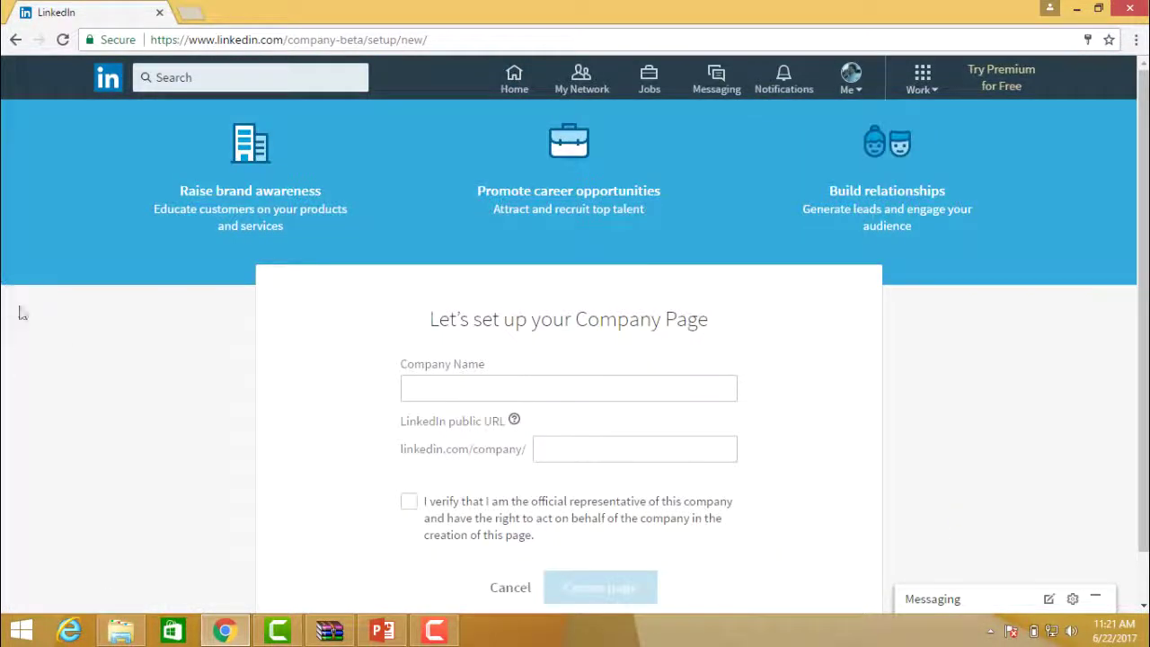
Step: Create a company page named Blue Flame India, verifying official representative status, and get started with editing its profile
scroll(200, 361, down, 1)
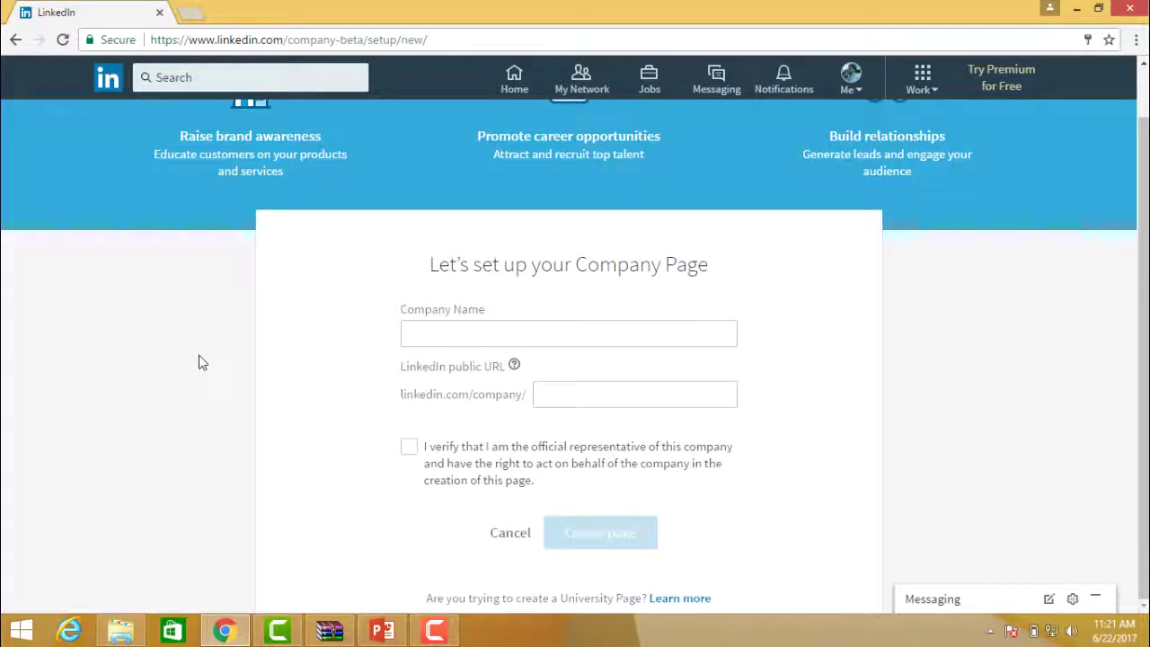
click(447, 327)
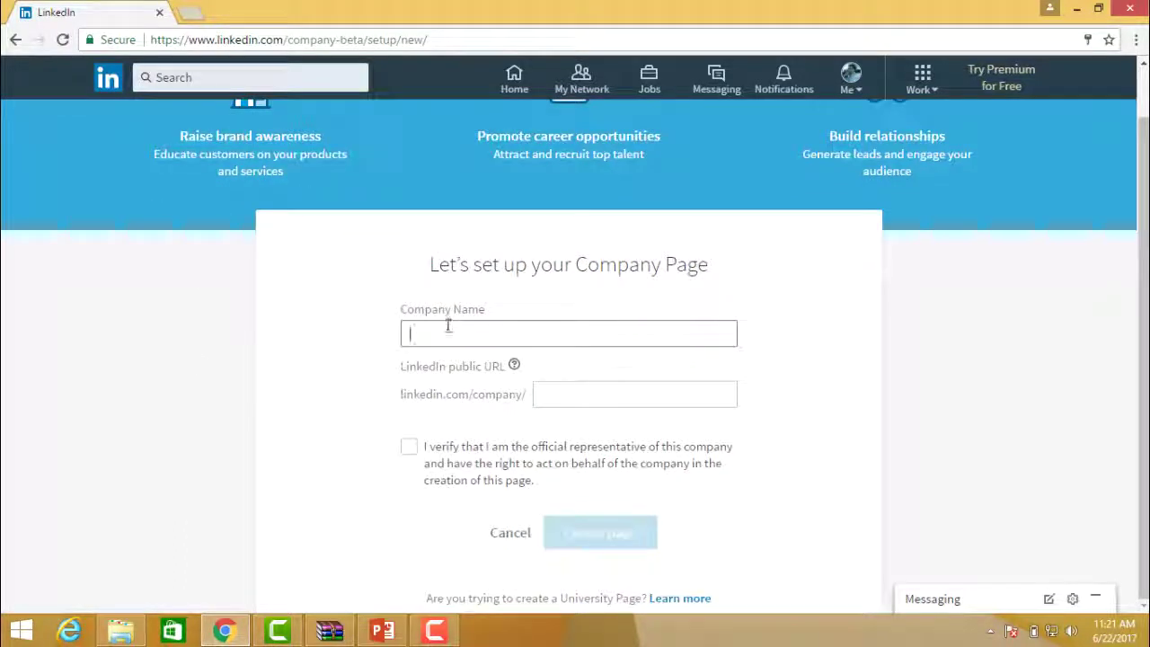
text(Blue)
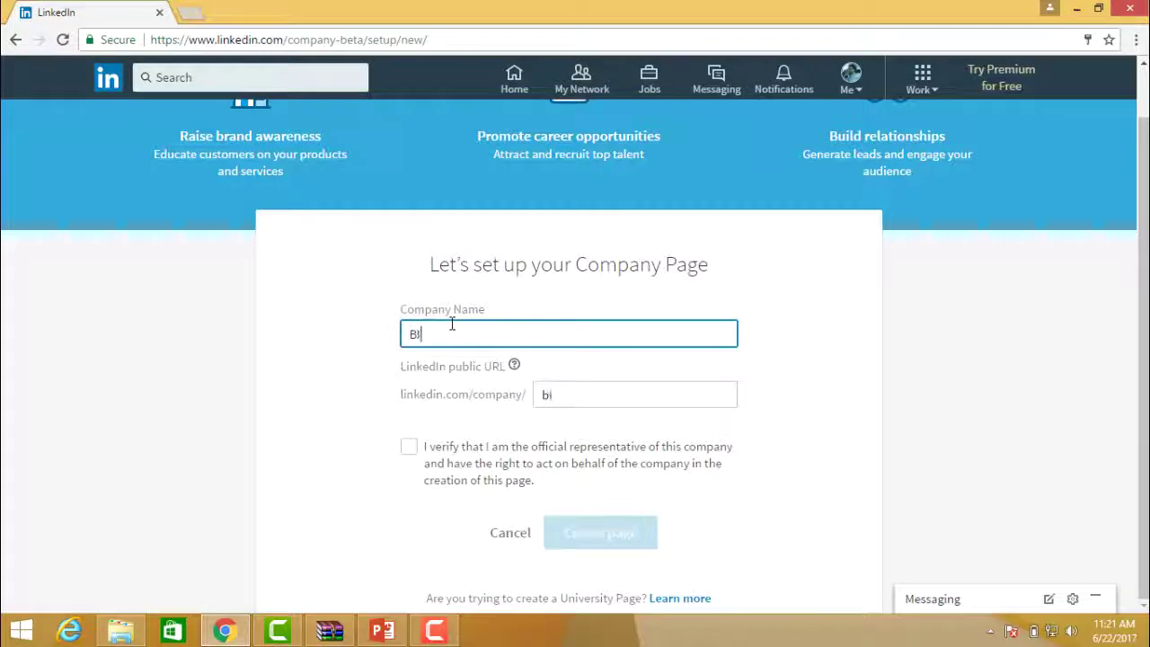
text( Flame India)
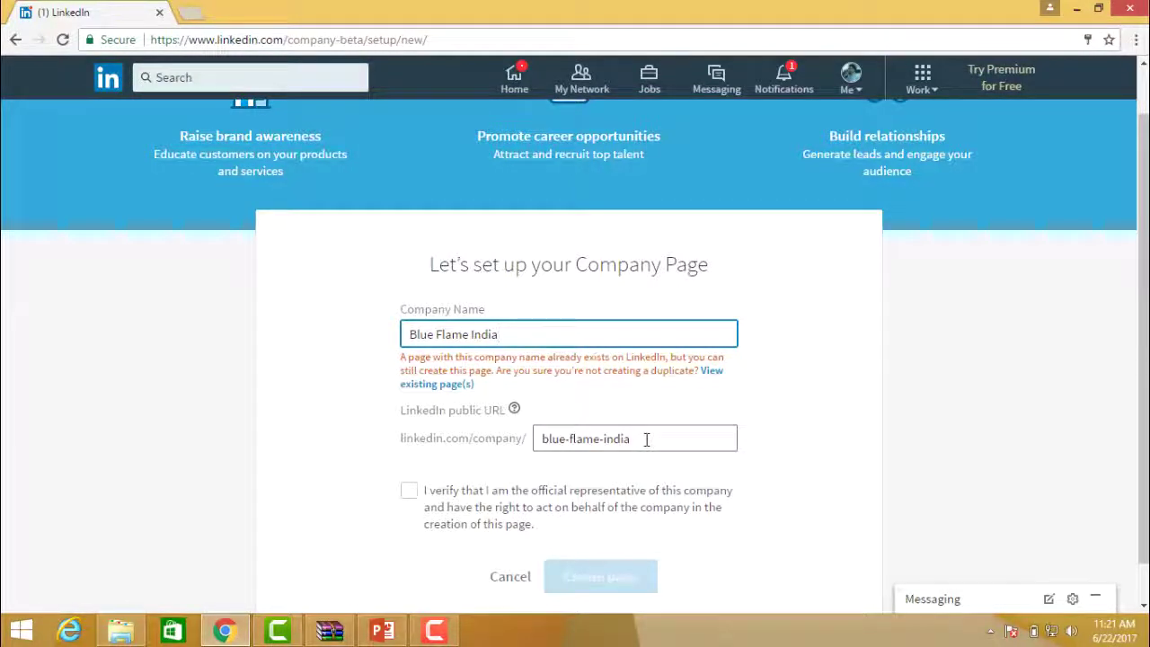
click(409, 491)
click(595, 580)
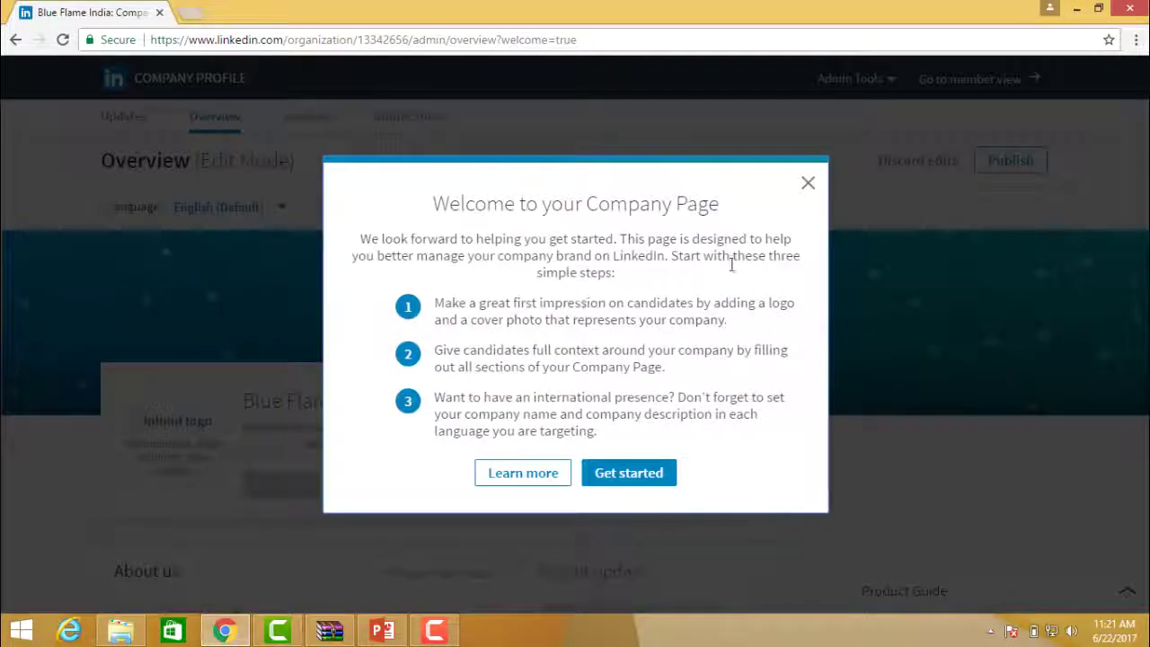
click(629, 473)
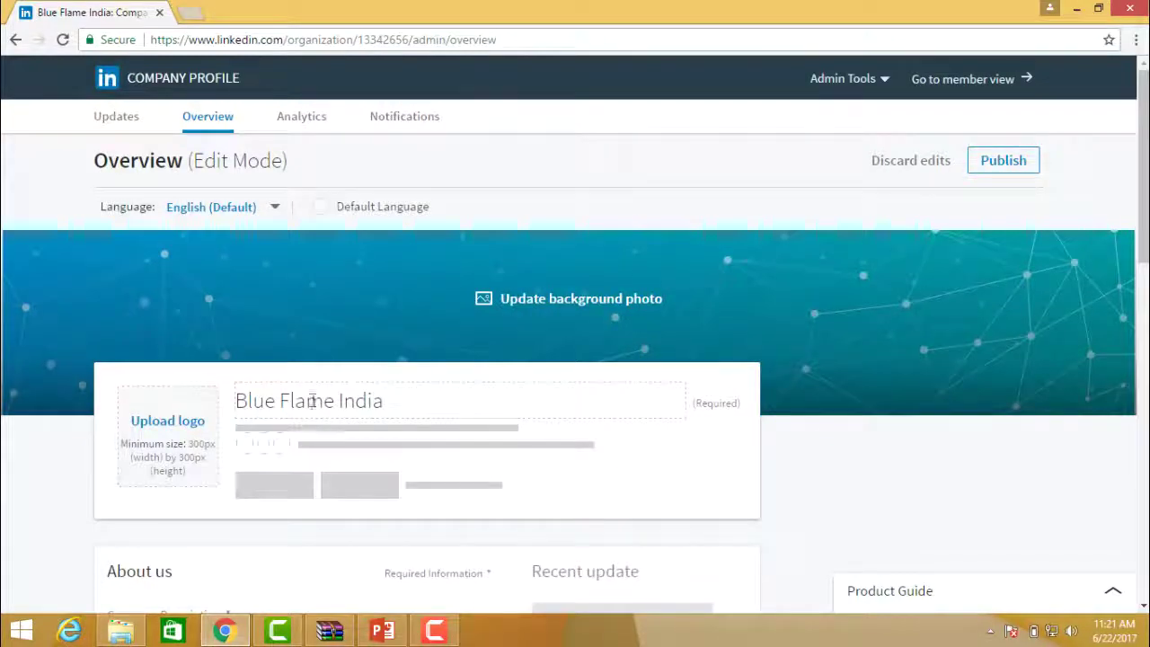
Step: Enter the company description "Blue Flame India is a manufacturing company that offers high quality products."
scroll(40, 419, down, 2)
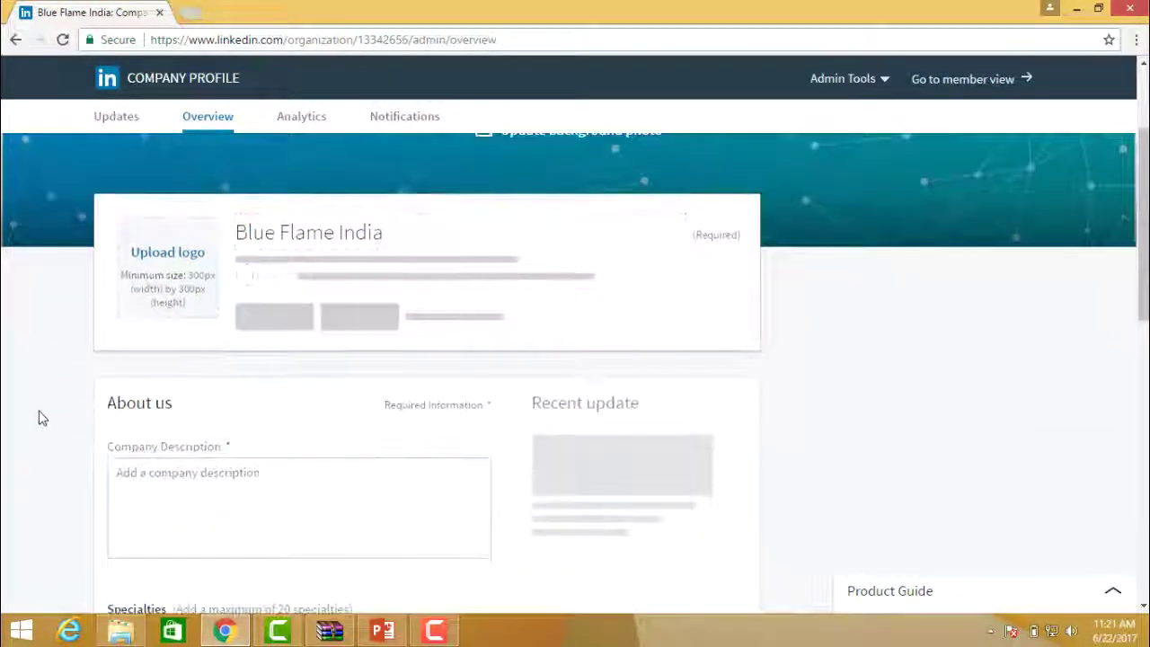
scroll(40, 418, down, 3)
scroll(39, 418, down, 6)
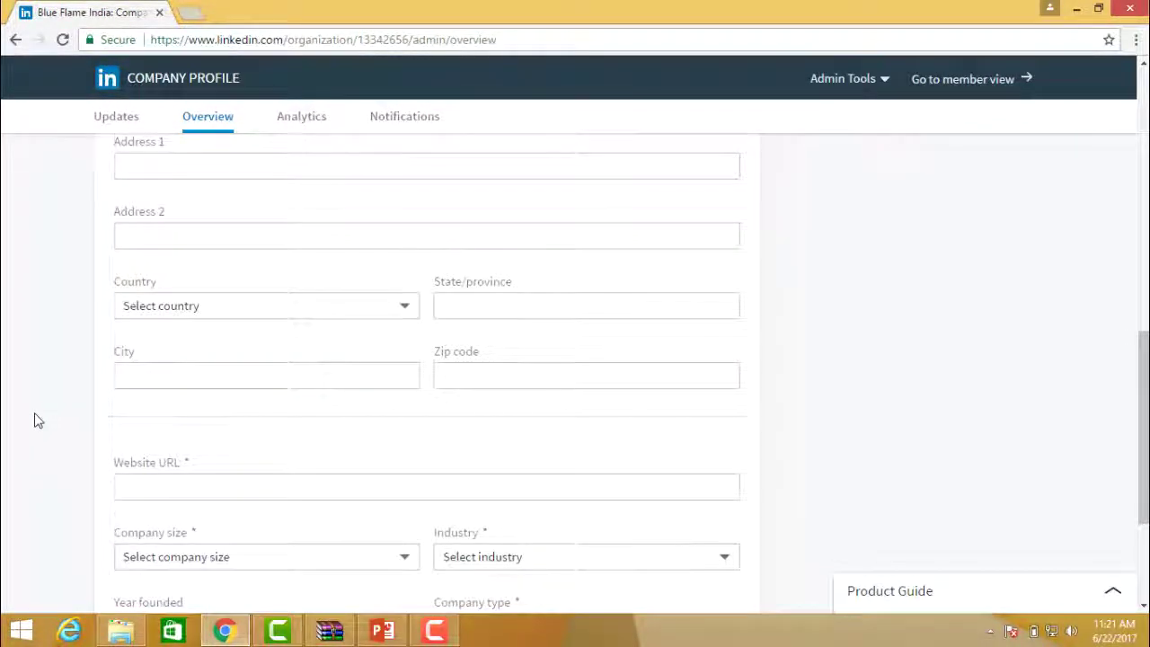
scroll(27, 419, up, 10)
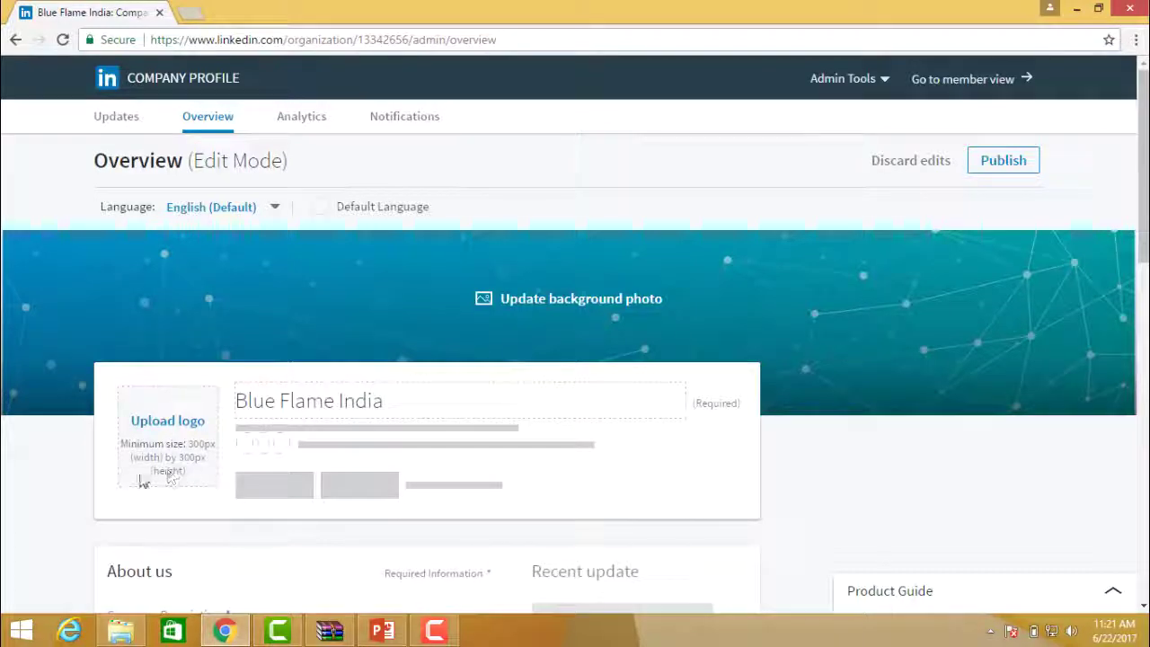
scroll(79, 476, down, 2)
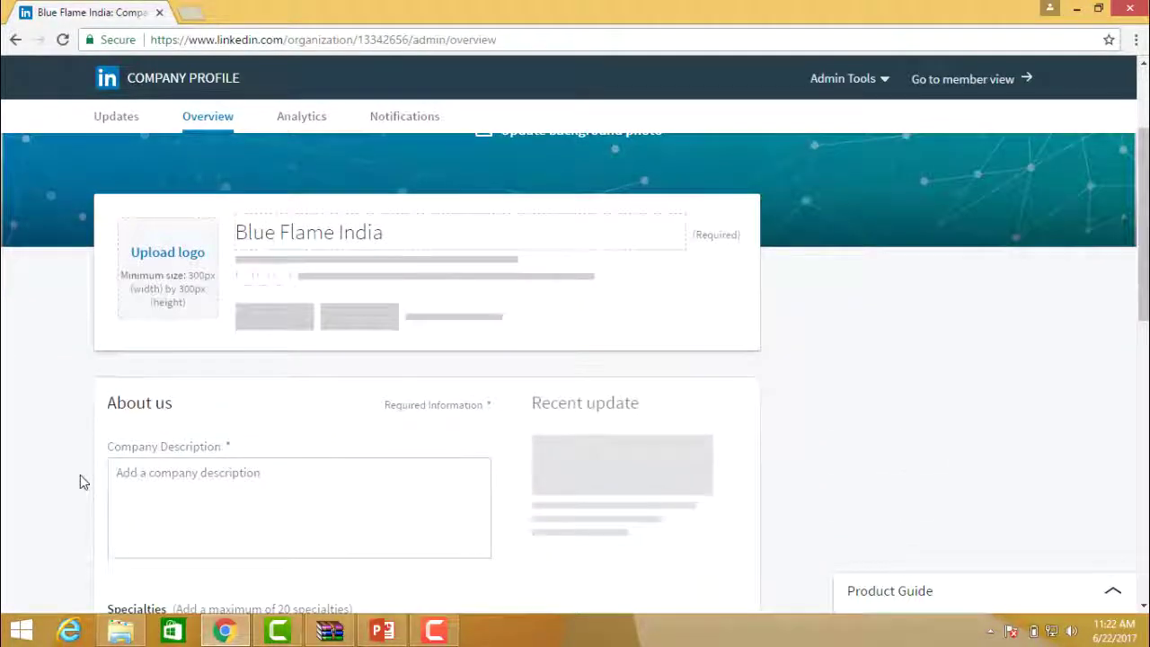
scroll(80, 476, down, 1)
click(165, 393)
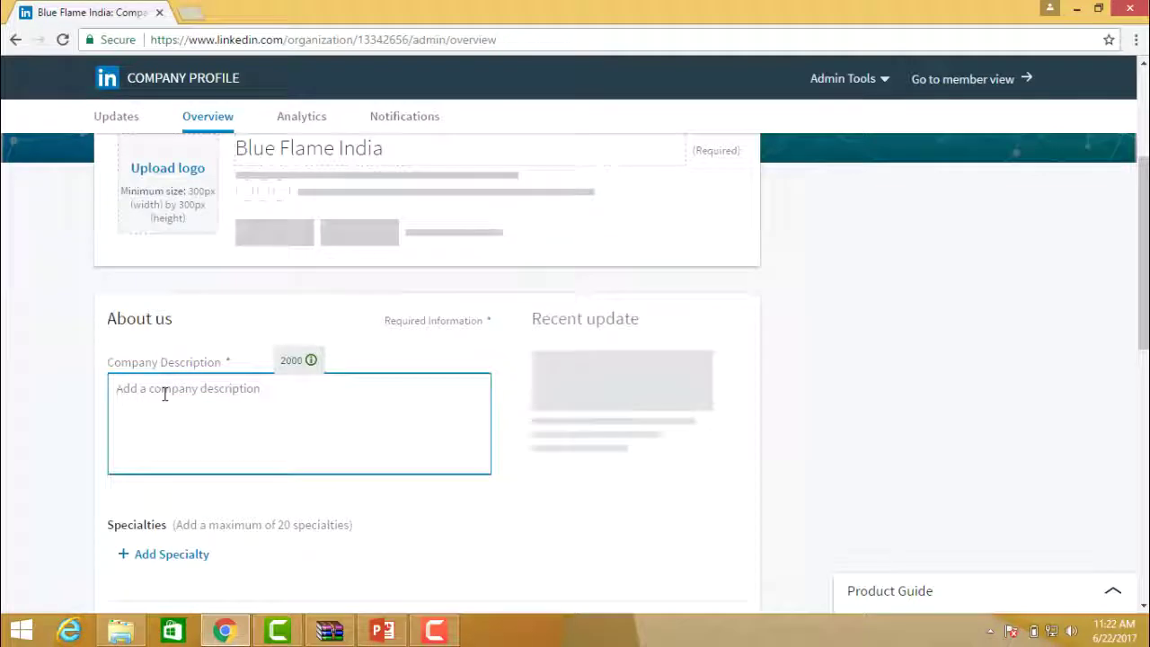
text(Blue Falem)
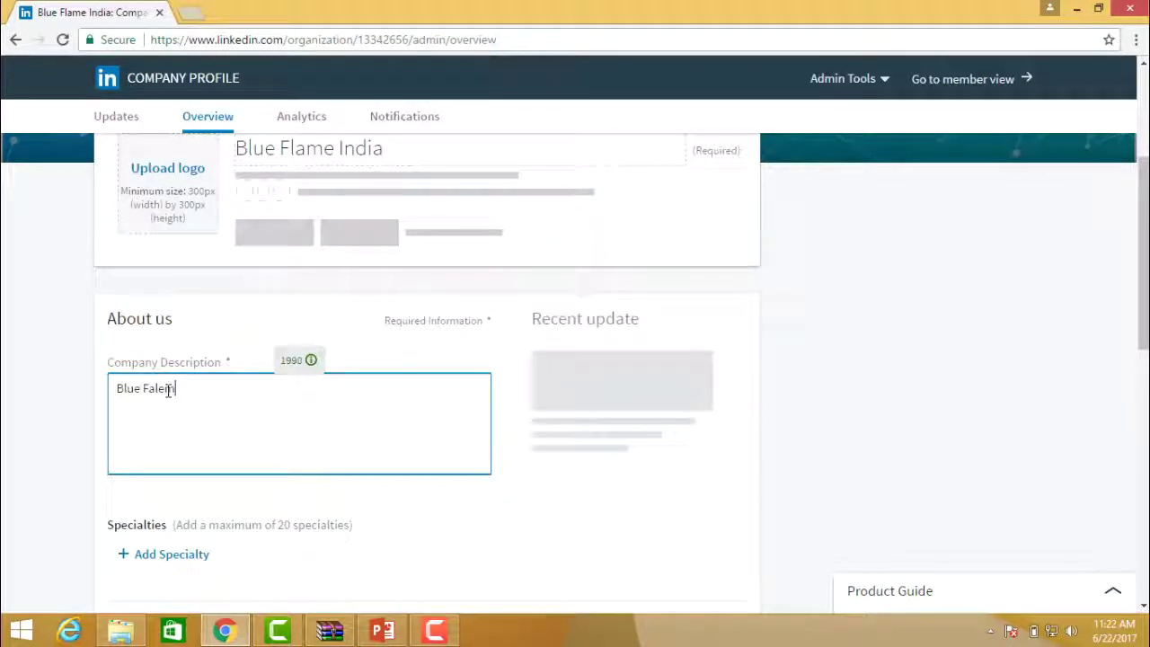
key(BackSpace)
key(BackSpace)
key(BackSpace)
key(BackSpace)
text(lame)
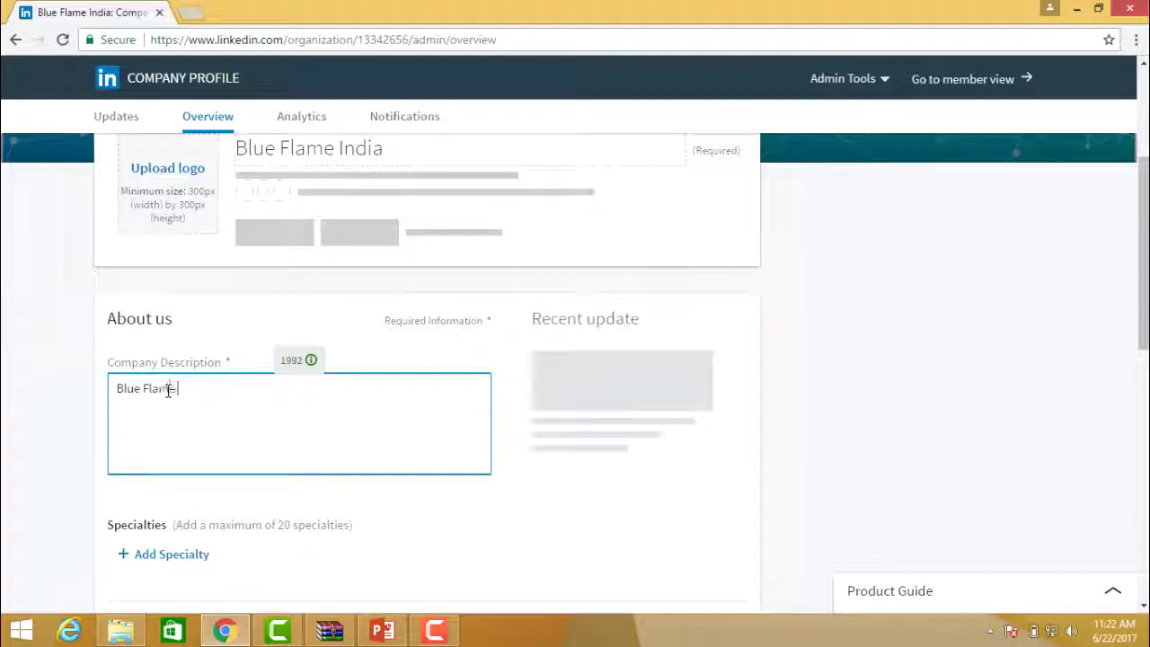
text( India i)
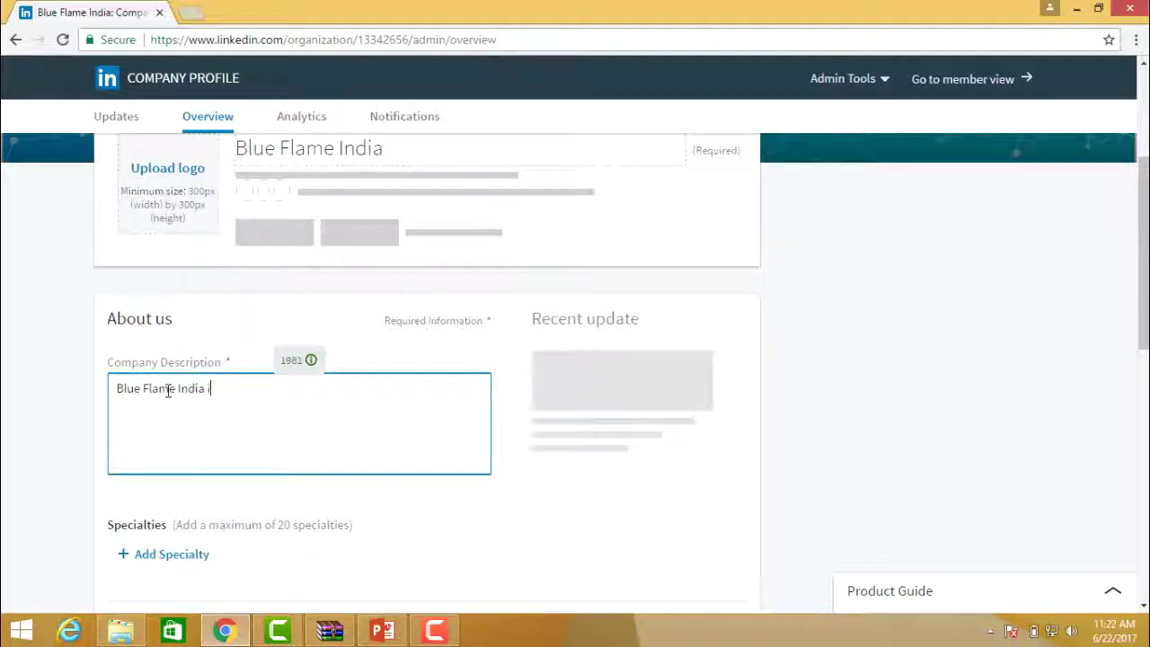
text(a a manufa)
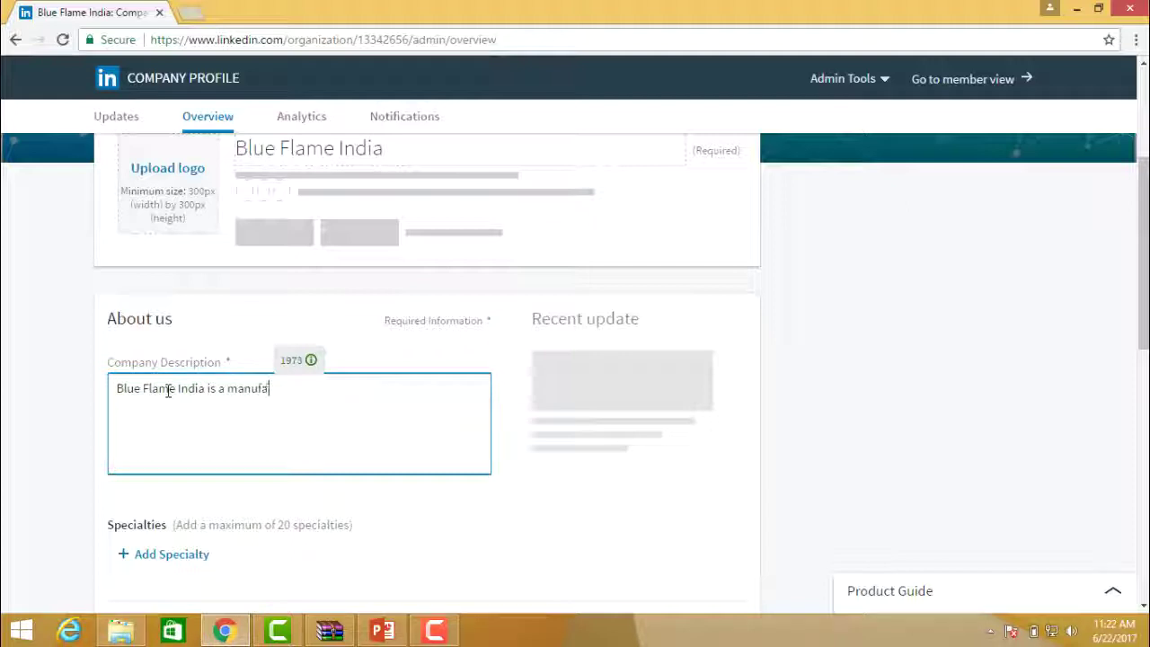
text(cturing company that offers)
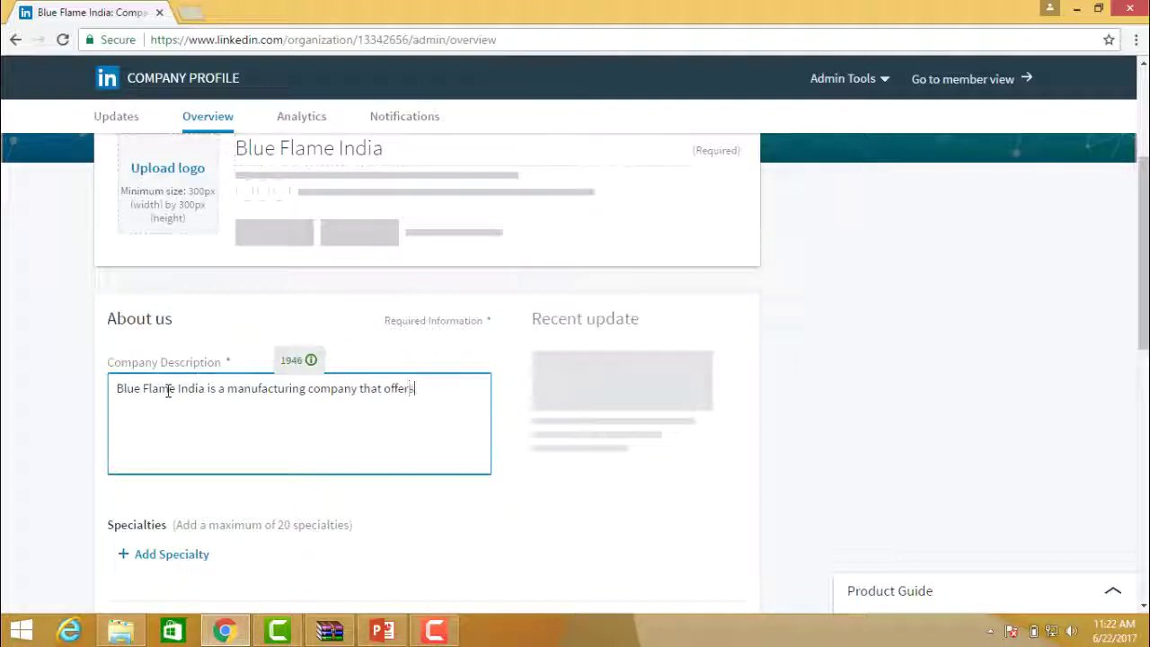
text( high quality produ)
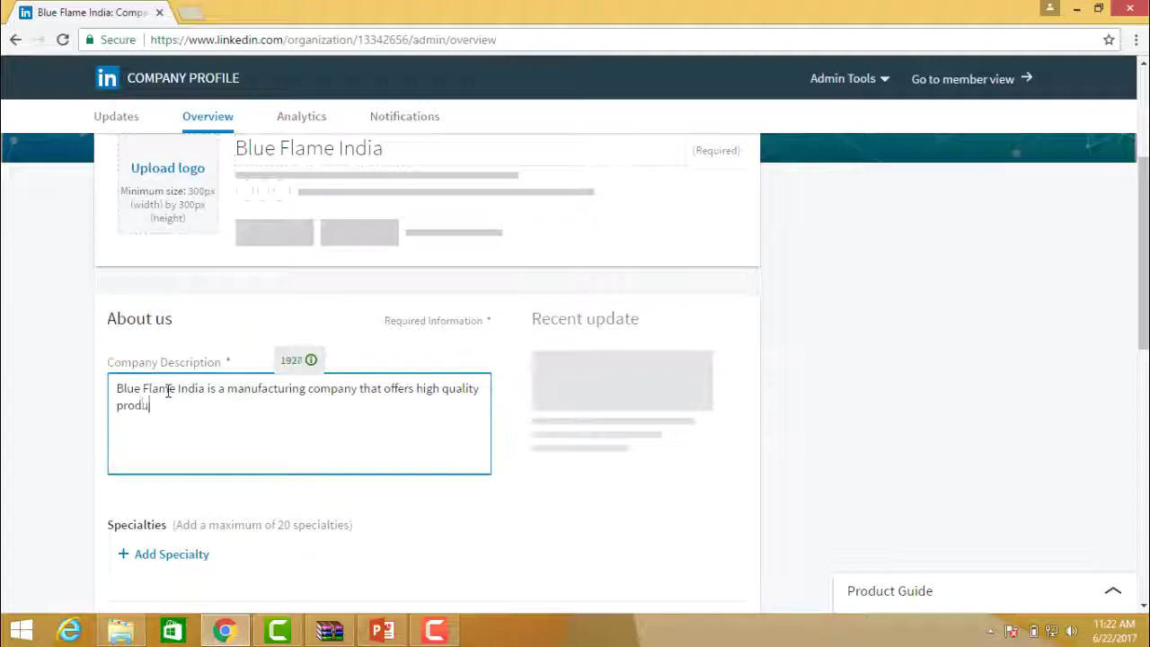
text(cts.)
click(79, 424)
Step: Fill in both street address lines of the company's location
scroll(108, 396, down, 3)
click(125, 409)
click(148, 413)
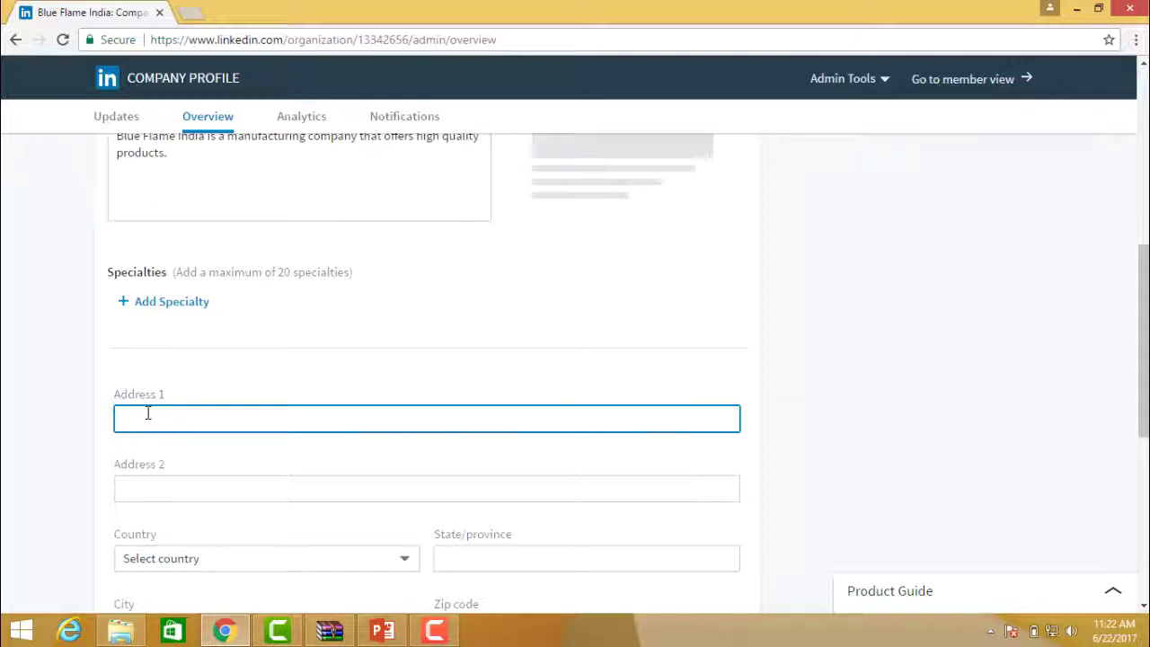
text(KPHB)
click(164, 484)
text(Hyderabad)
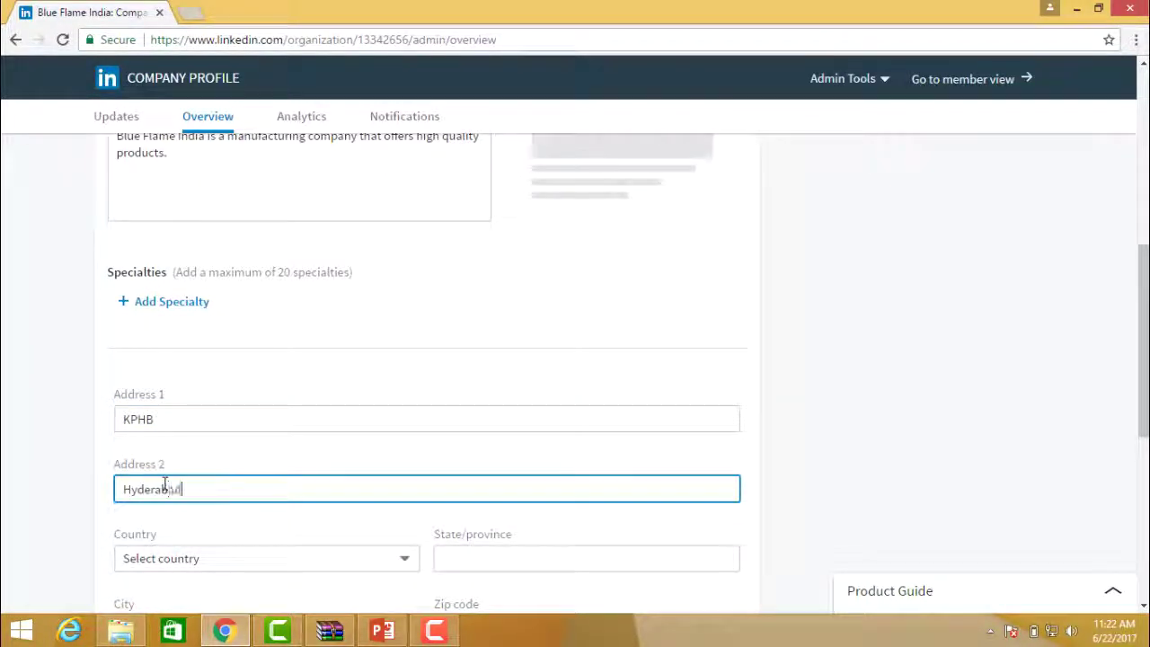
Step: Set the company's country to India and its state/province to TS
click(208, 561)
key(i)
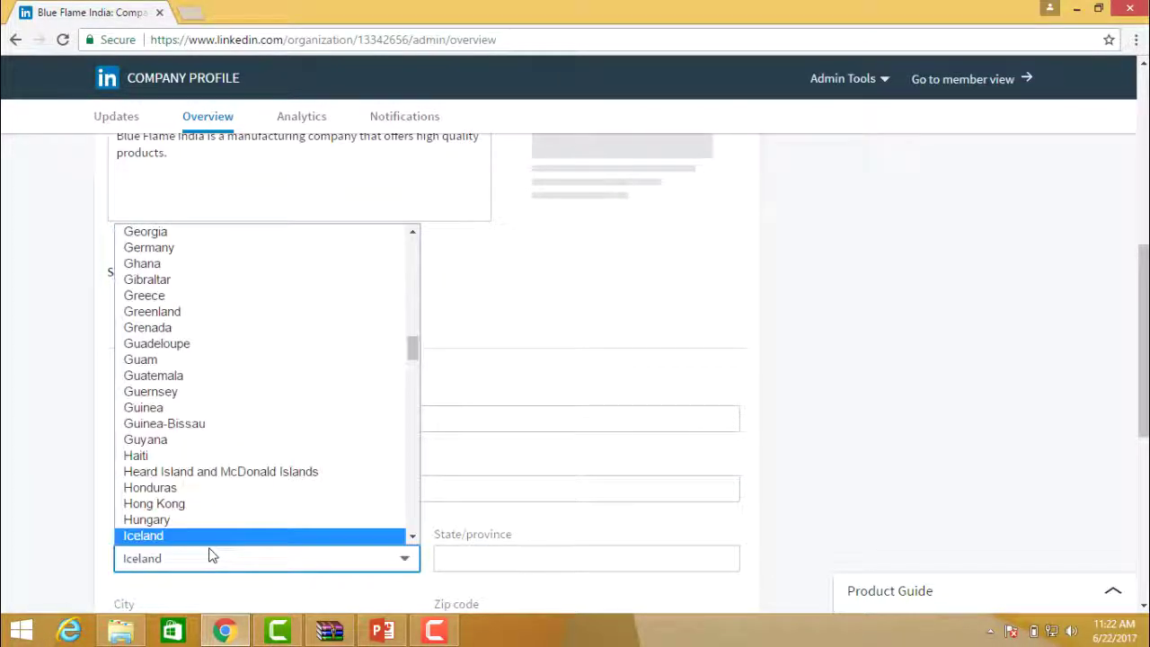
key(n)
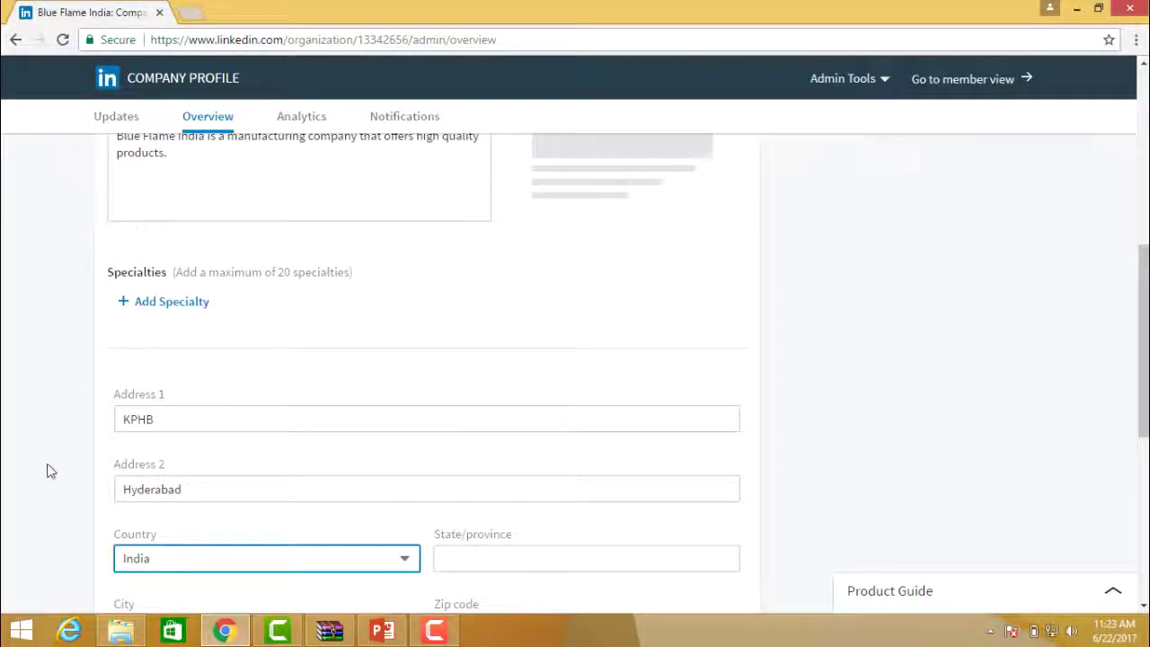
click(56, 520)
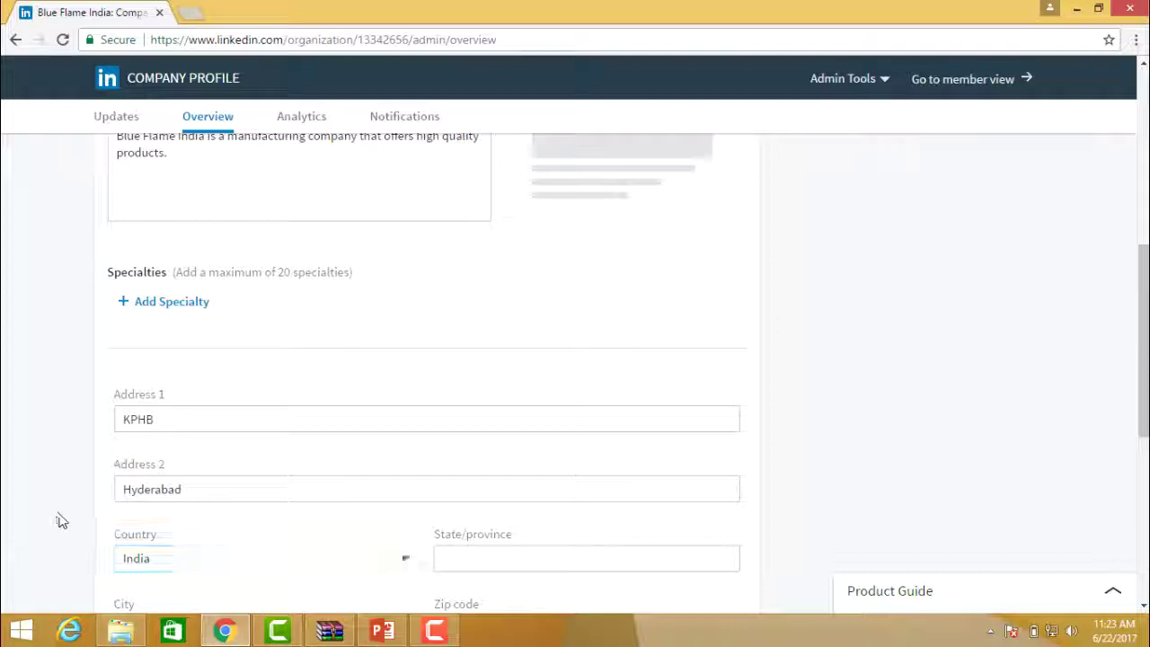
click(471, 556)
text(Th)
click(23, 440)
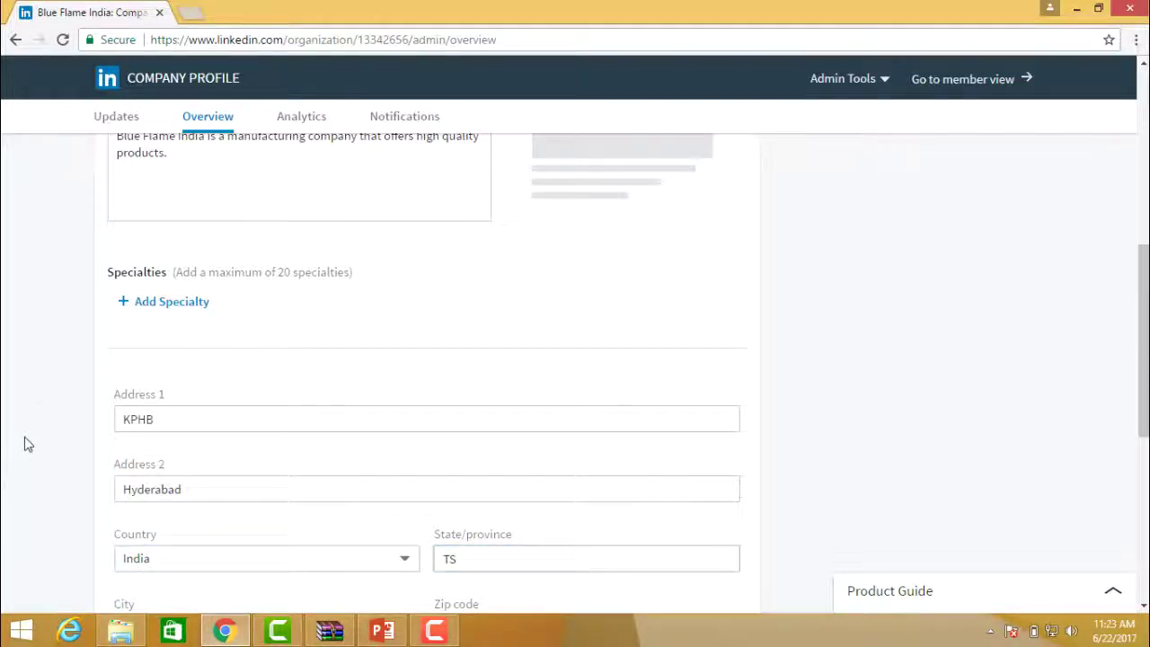
Step: Fill in the city and zip code of the company's address
scroll(27, 435, down, 2)
click(143, 450)
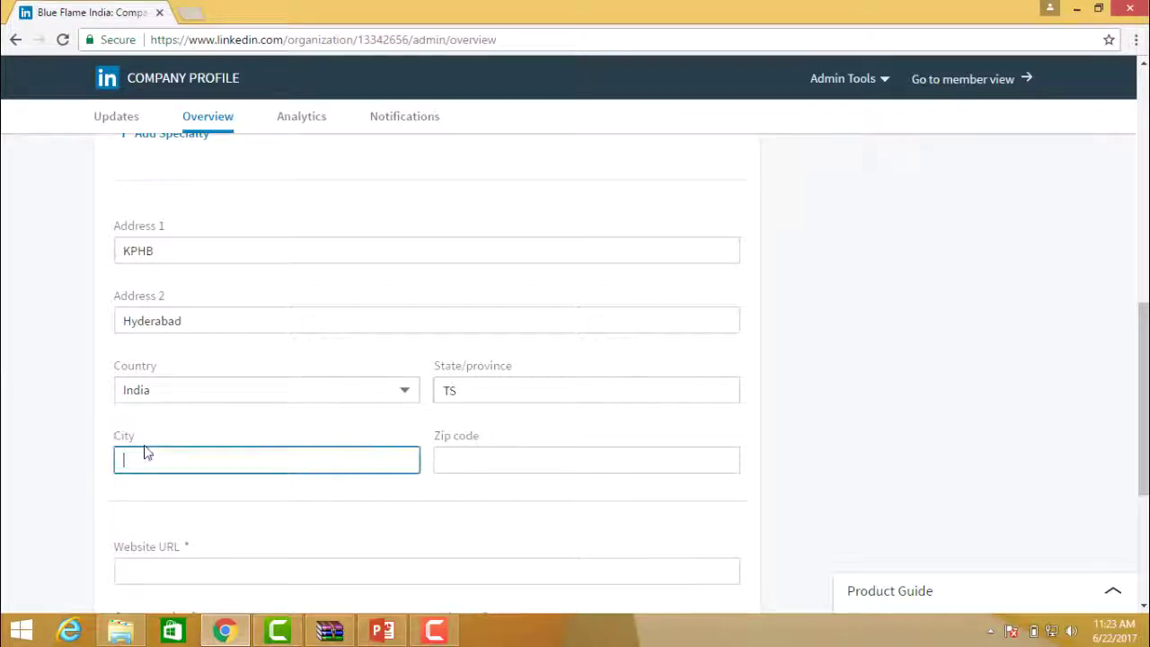
text(Hyderabad)
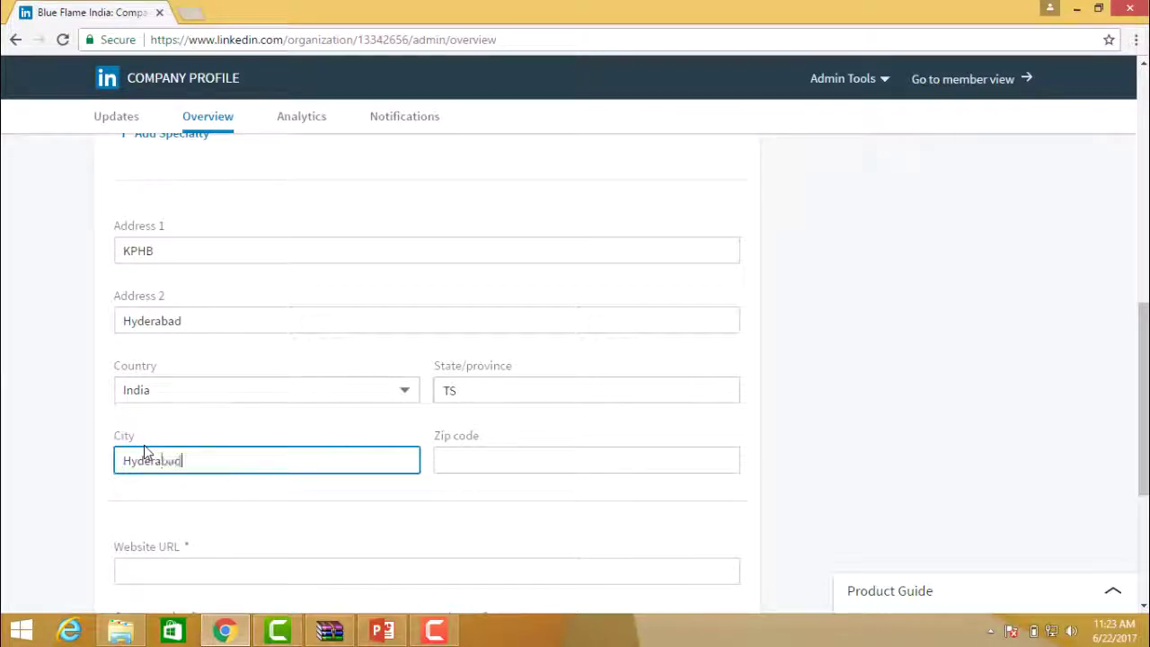
click(471, 462)
text(500072)
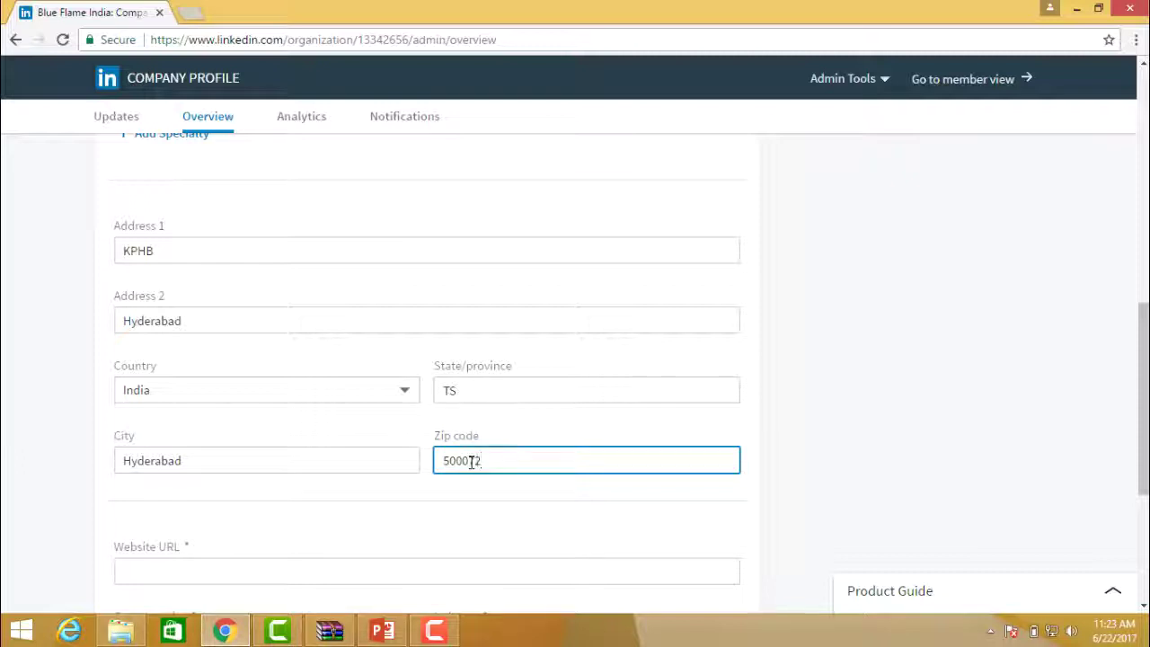
click(214, 568)
text(www.bluefl)
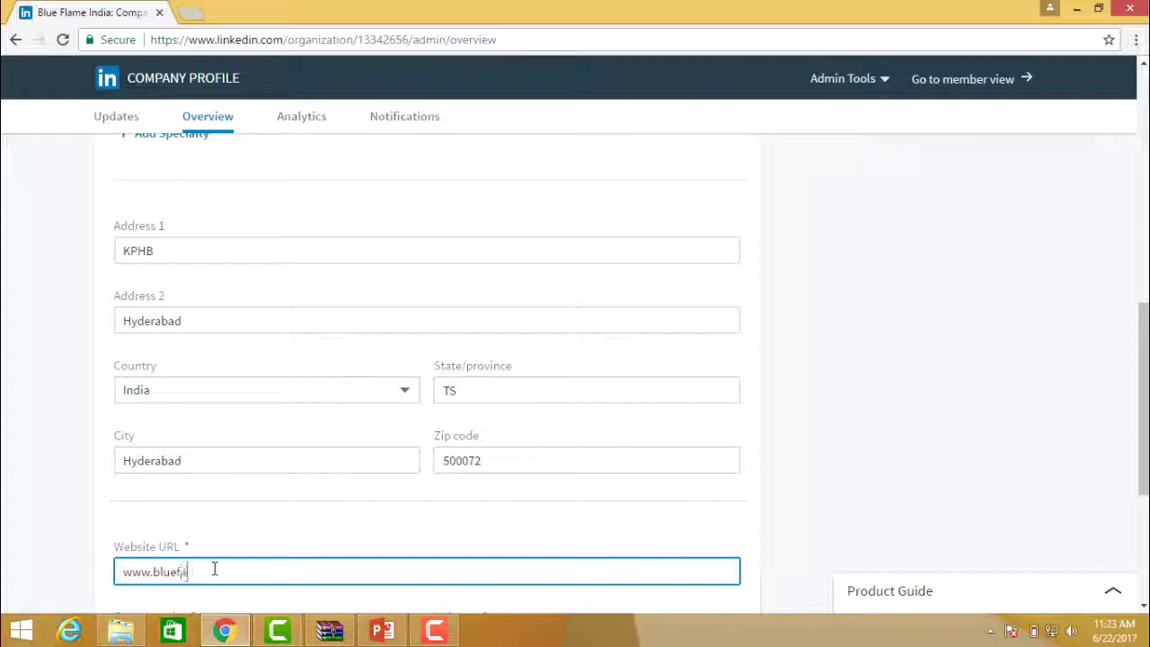
text(ameindia.com)
click(63, 565)
Step: Set the company size to 201-500 employees and the industry to Biotechnology
scroll(61, 566, down, 3)
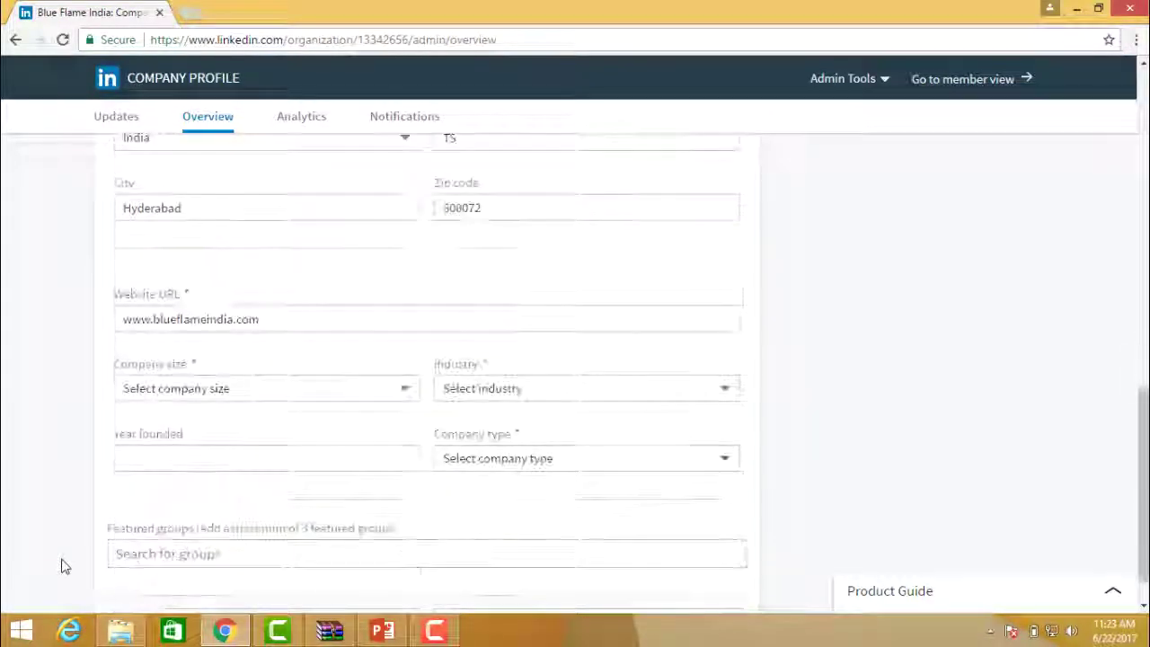
click(232, 388)
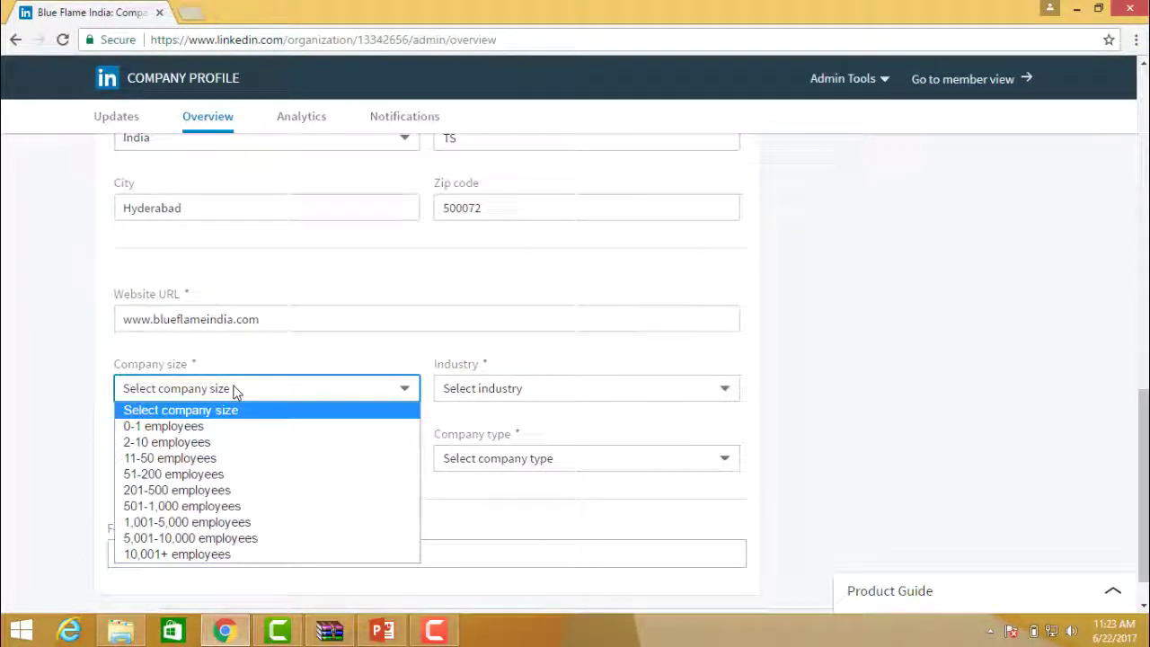
click(189, 490)
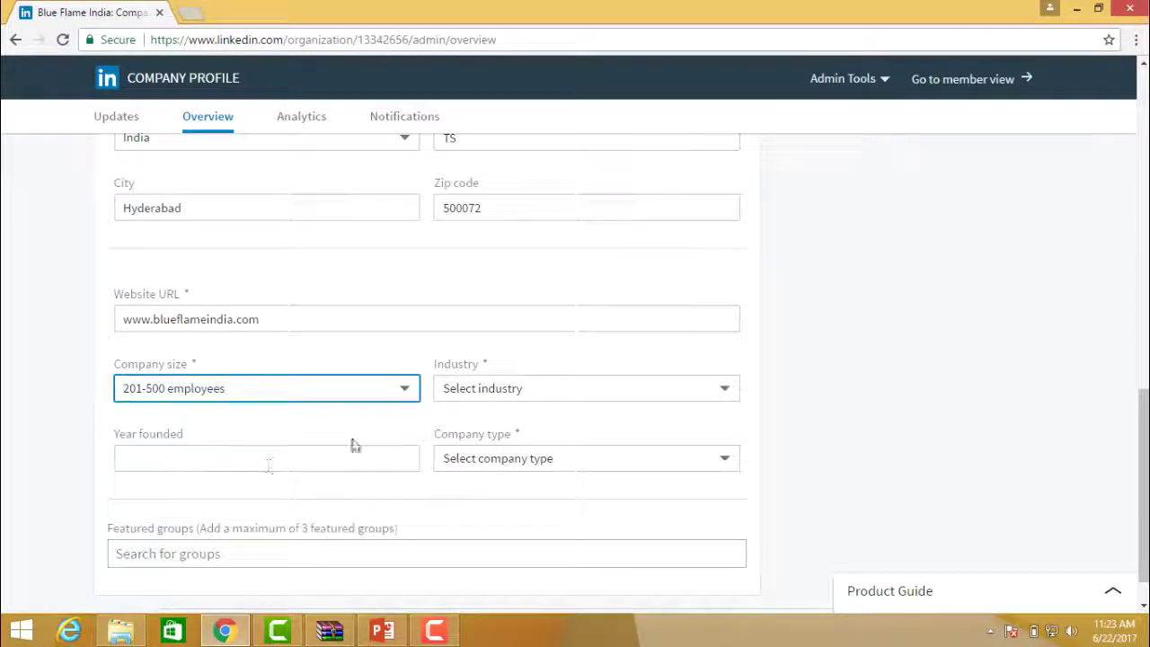
click(482, 393)
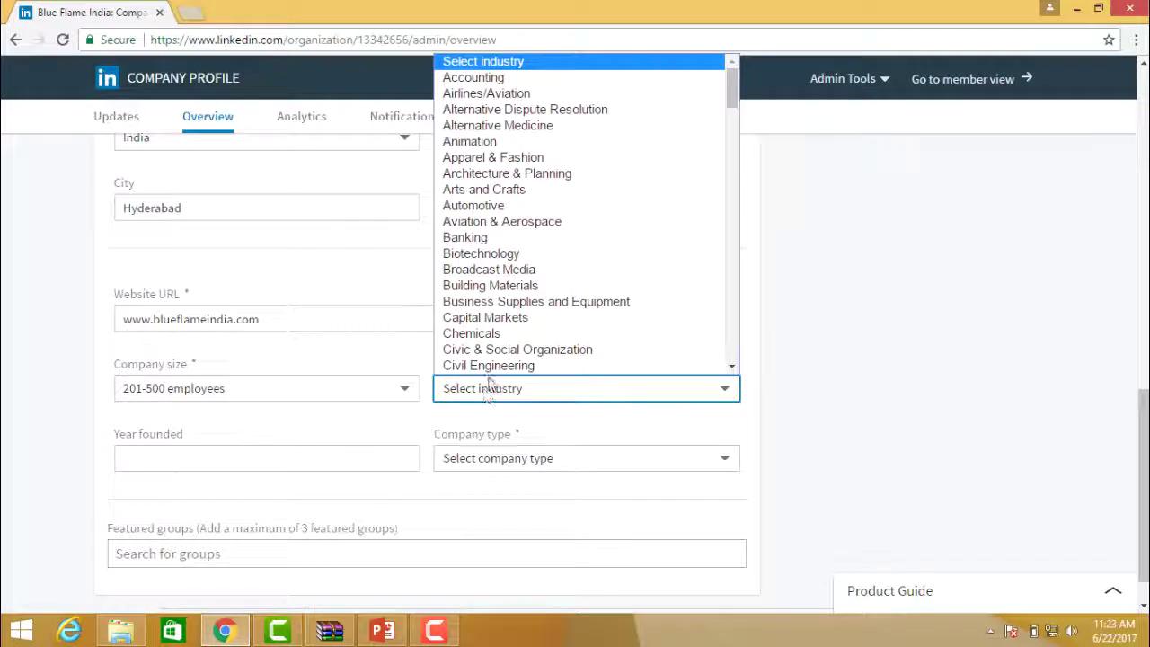
click(505, 255)
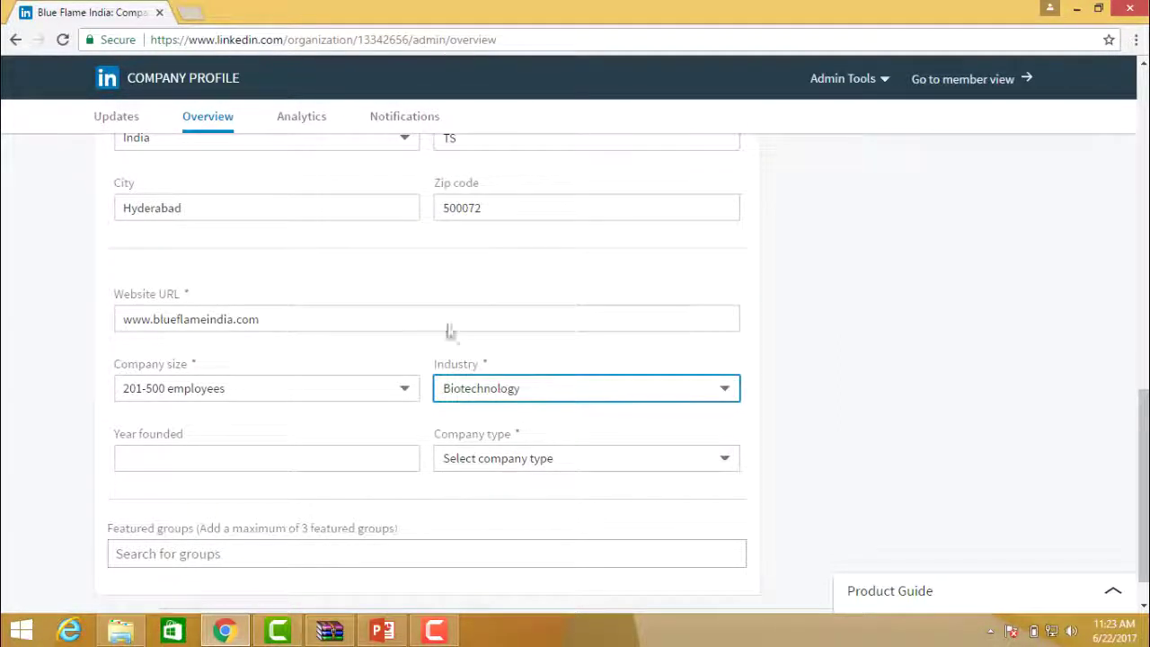
Step: Set the year founded to 2010 and the company type to Self-Employed
click(247, 455)
text(2010)
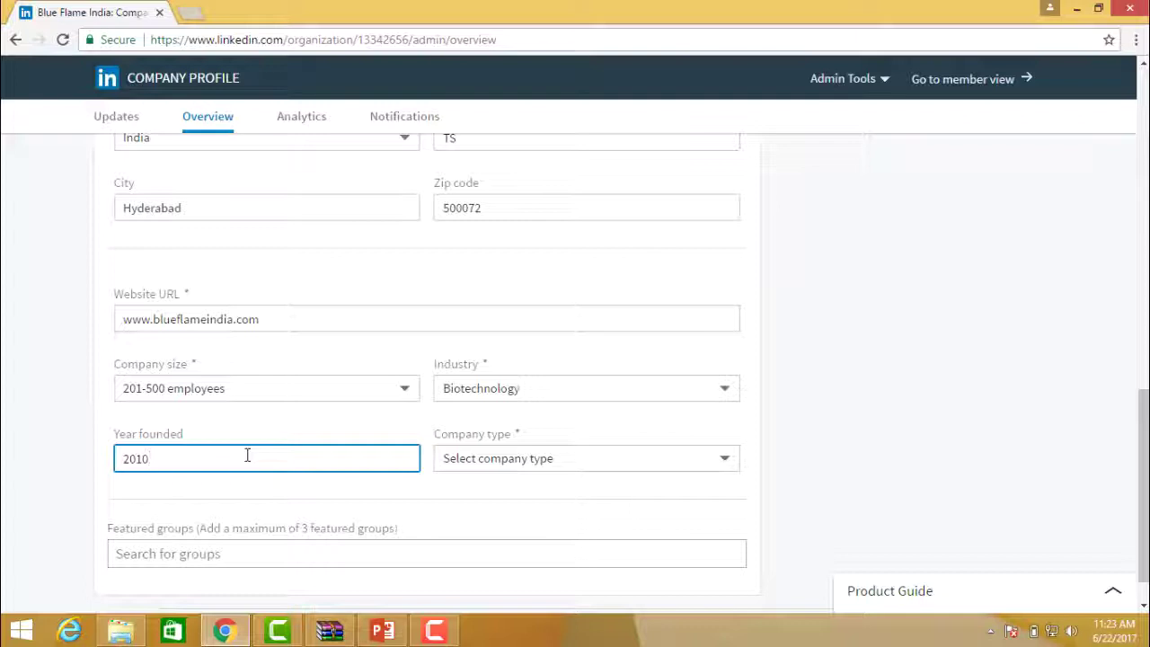
click(529, 469)
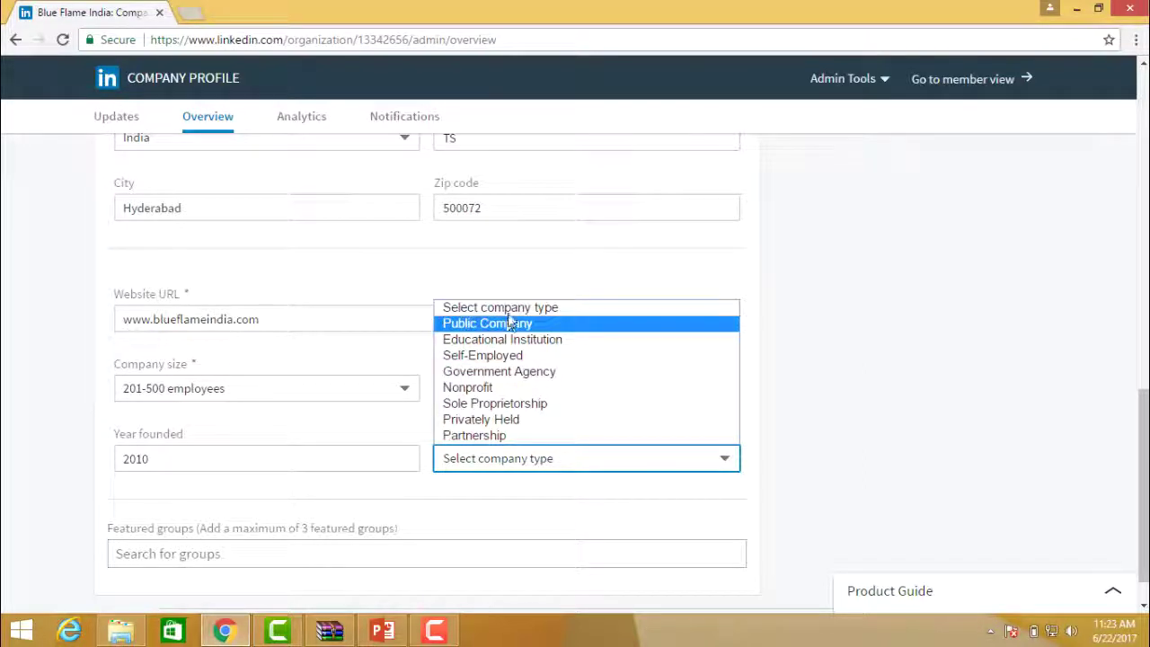
click(505, 356)
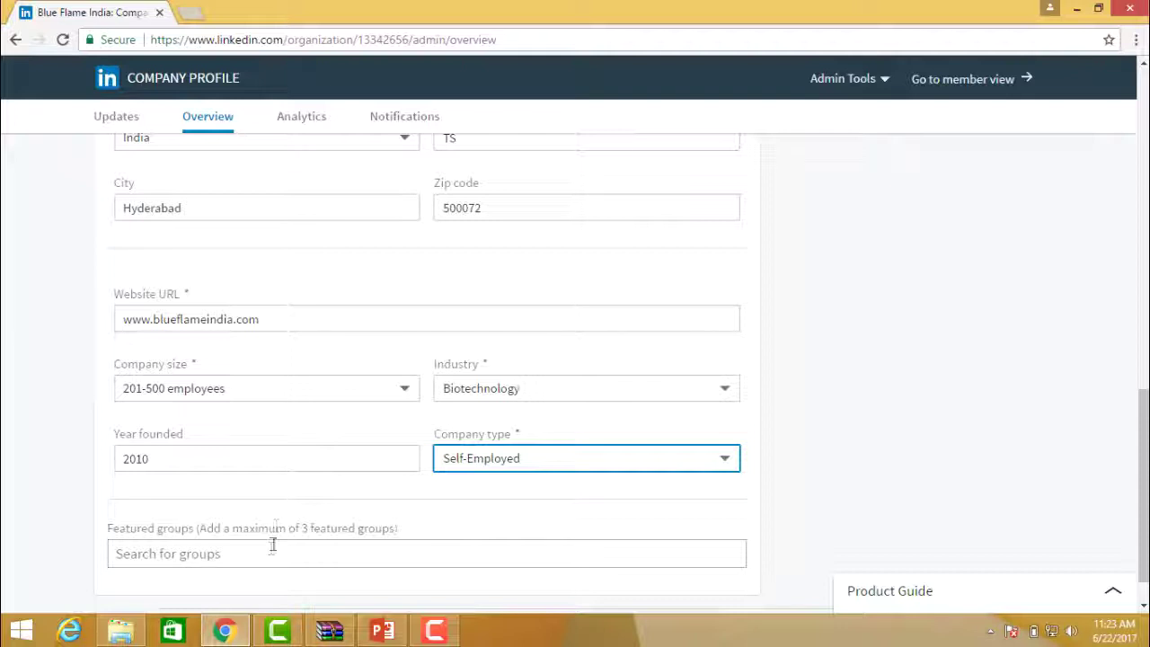
click(79, 513)
scroll(79, 517, down, 1)
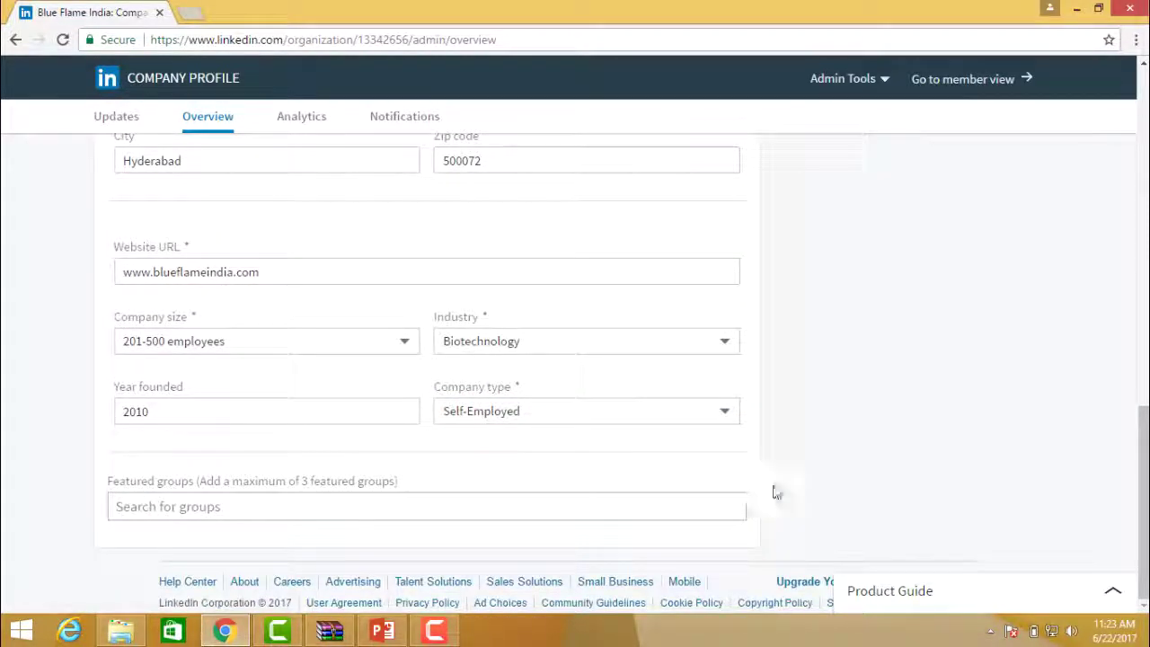
scroll(774, 491, up, 10)
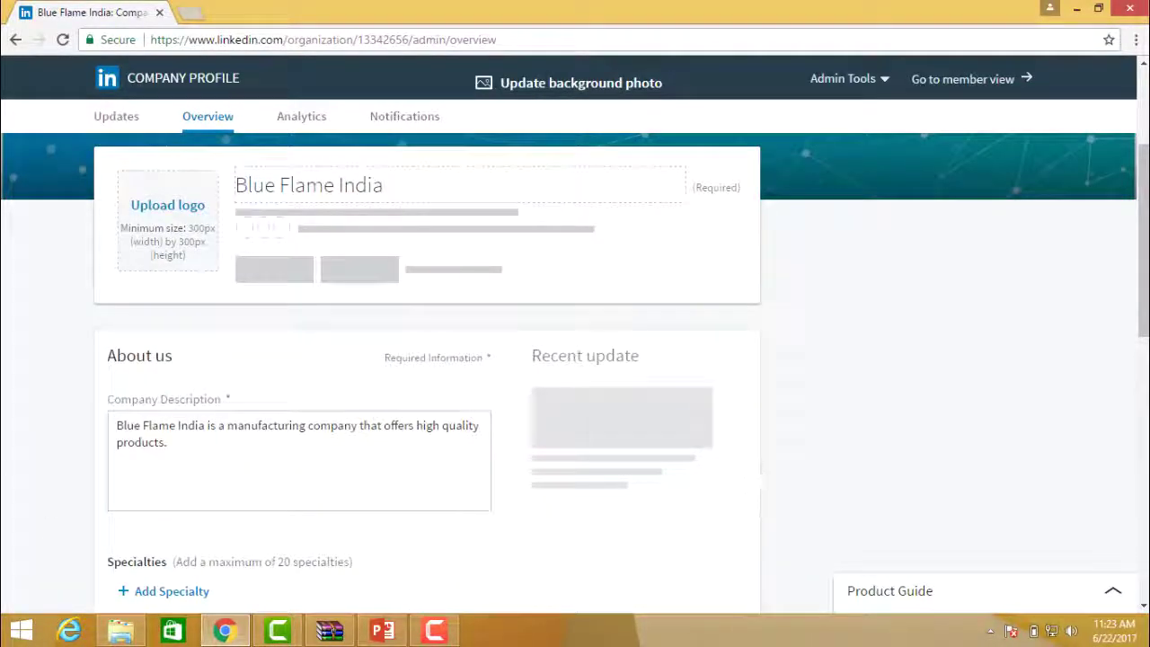
scroll(30, 371, down, 10)
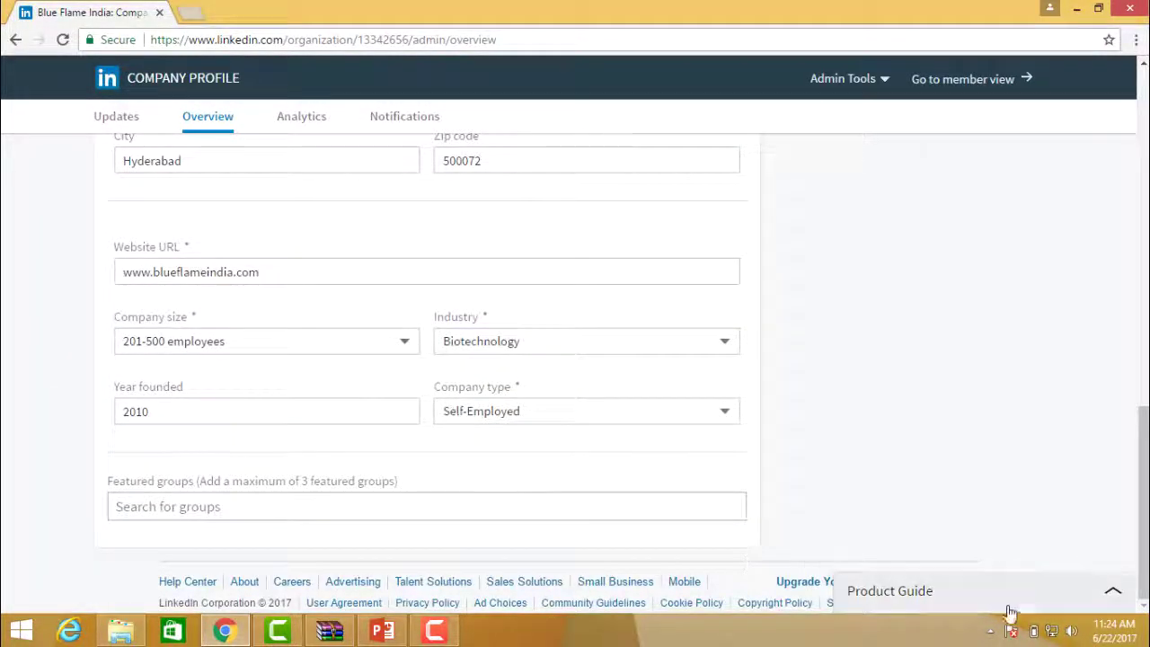
click(1114, 593)
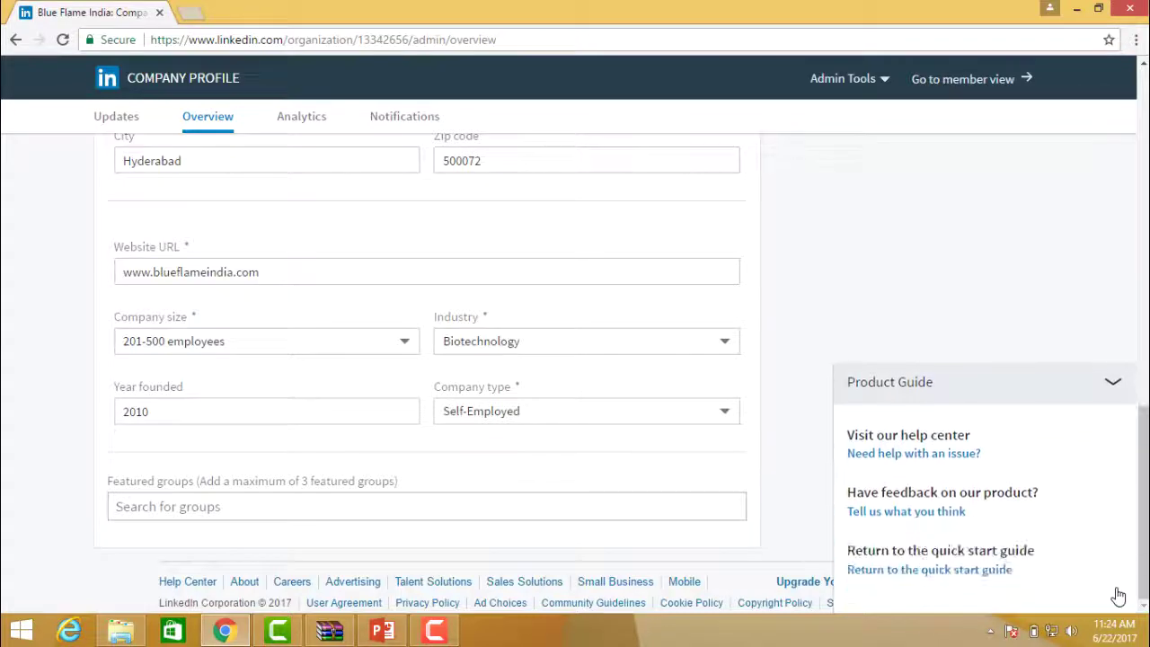
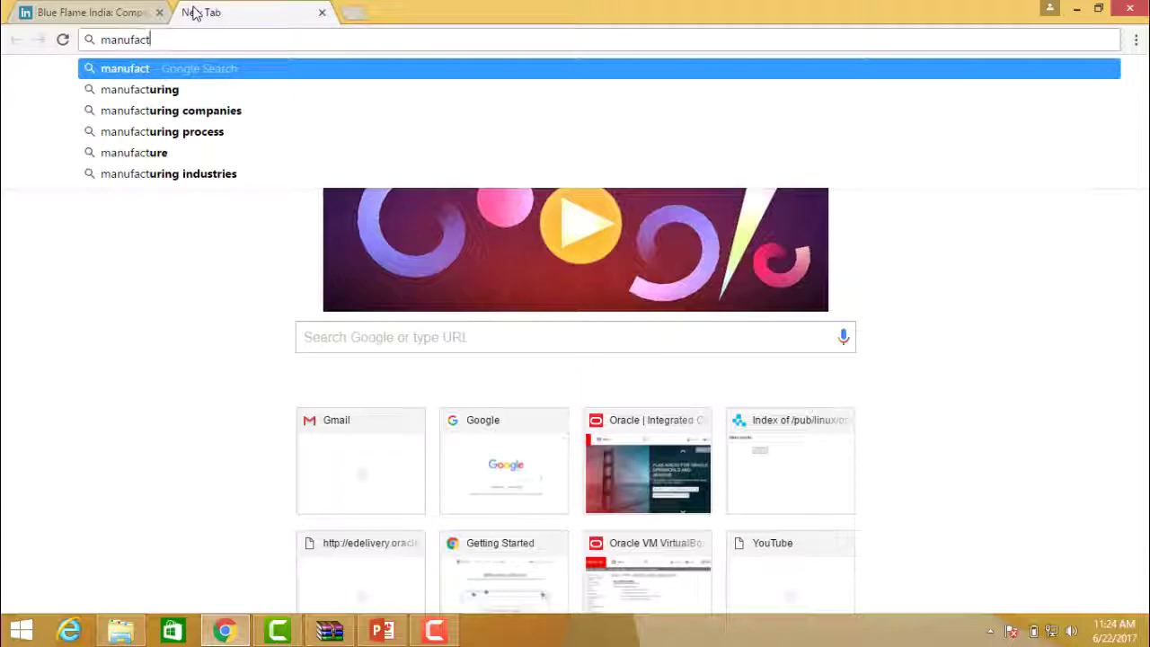
Step: Search Google for "manufacturing company" in the new browser tab and show the image results
text(uring co)
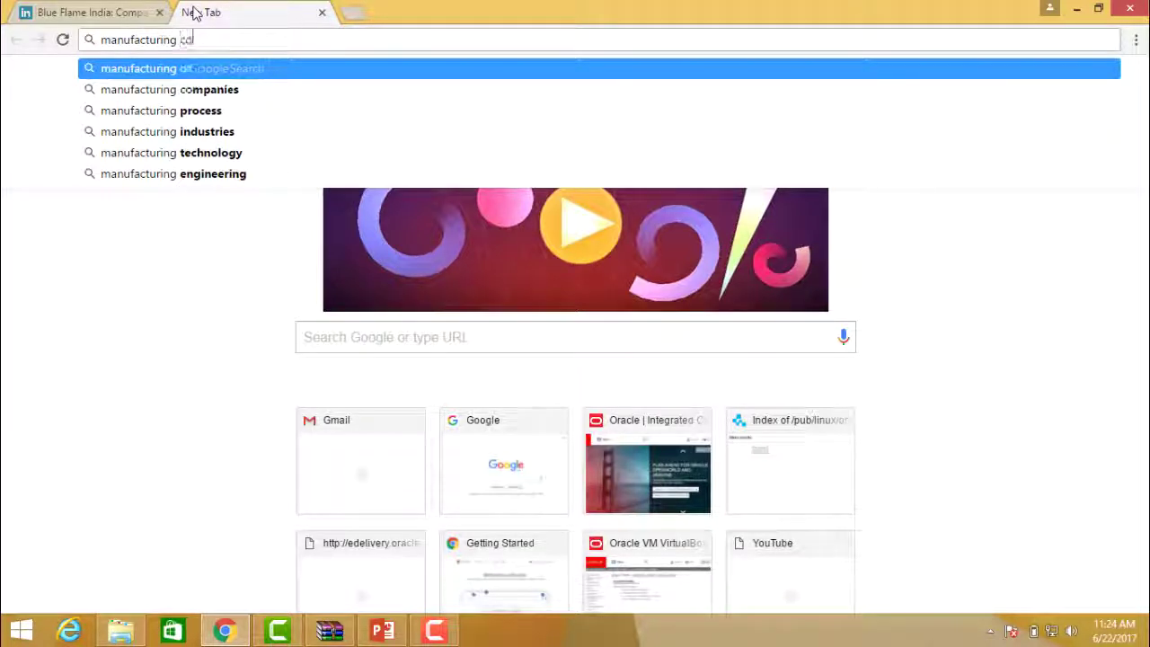
text(mpany)
key(Return)
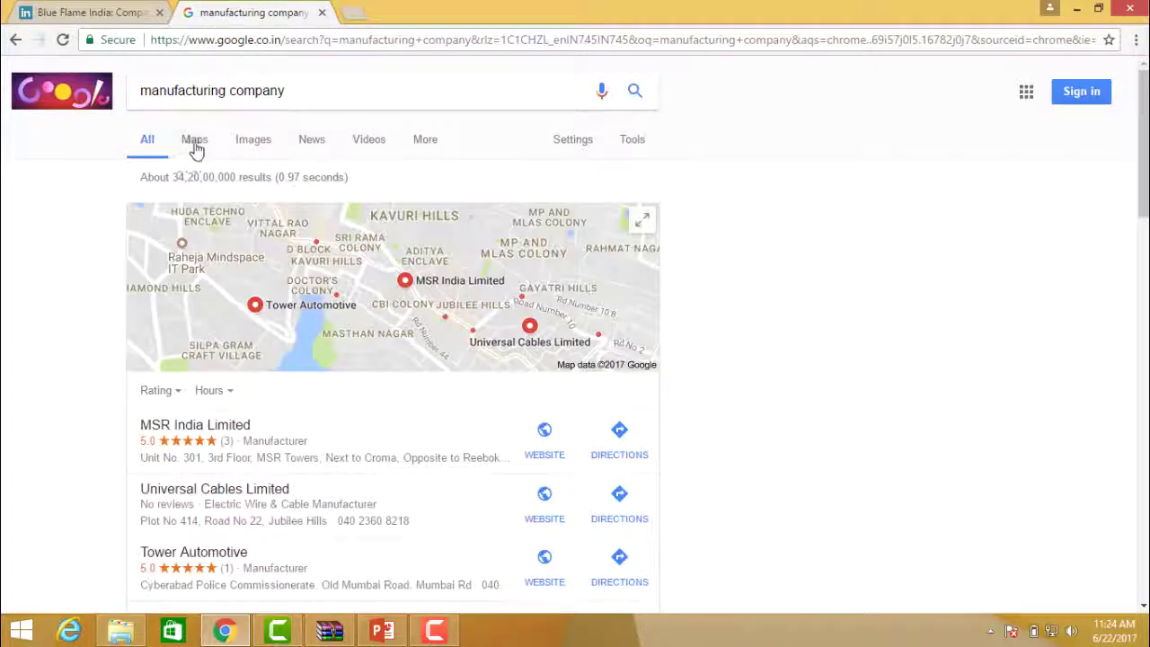
click(253, 144)
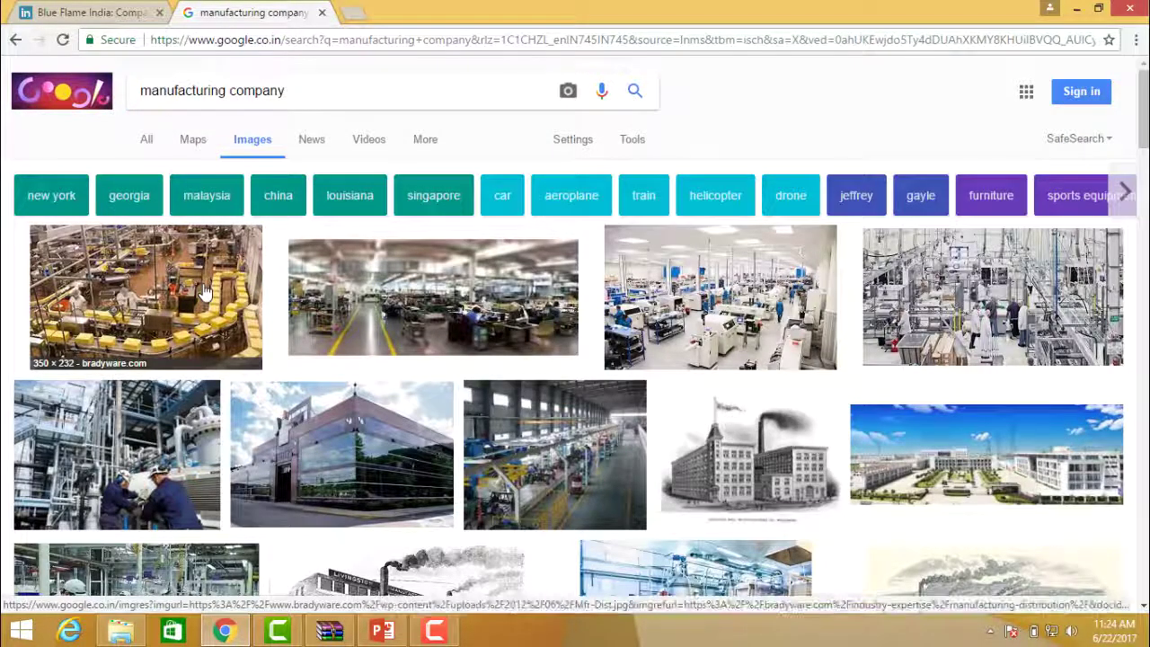
Step: Save the White Fire Seo factory-floor image, 648 × 341, to the Desktop as a JPEG named Manu
click(205, 289)
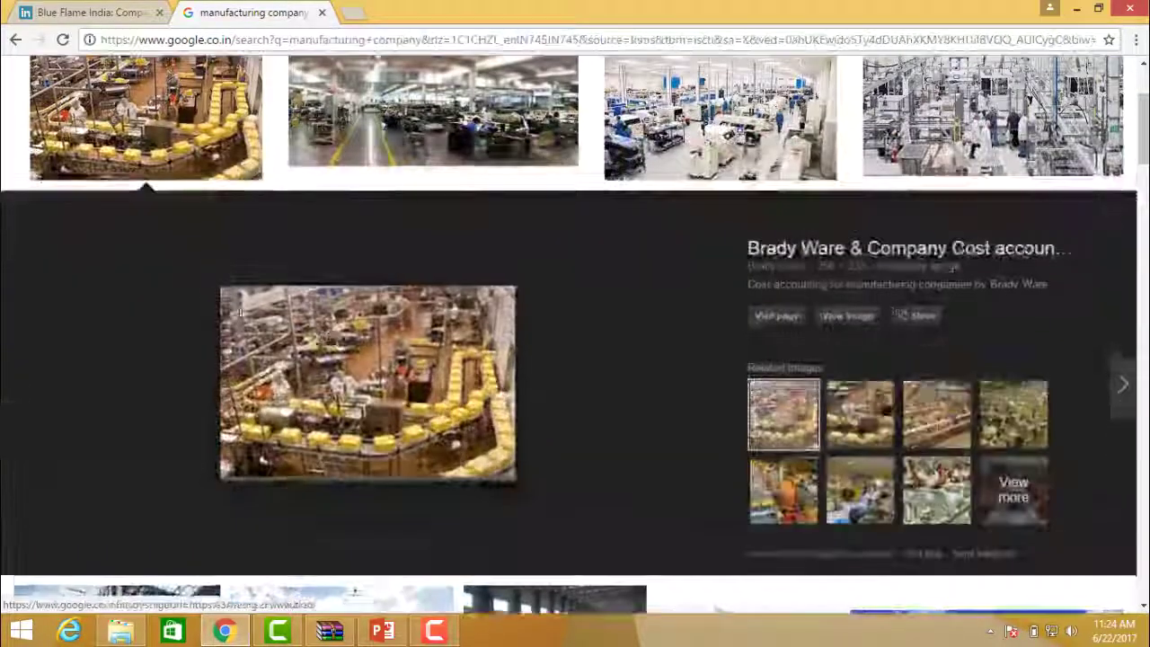
key(Escape)
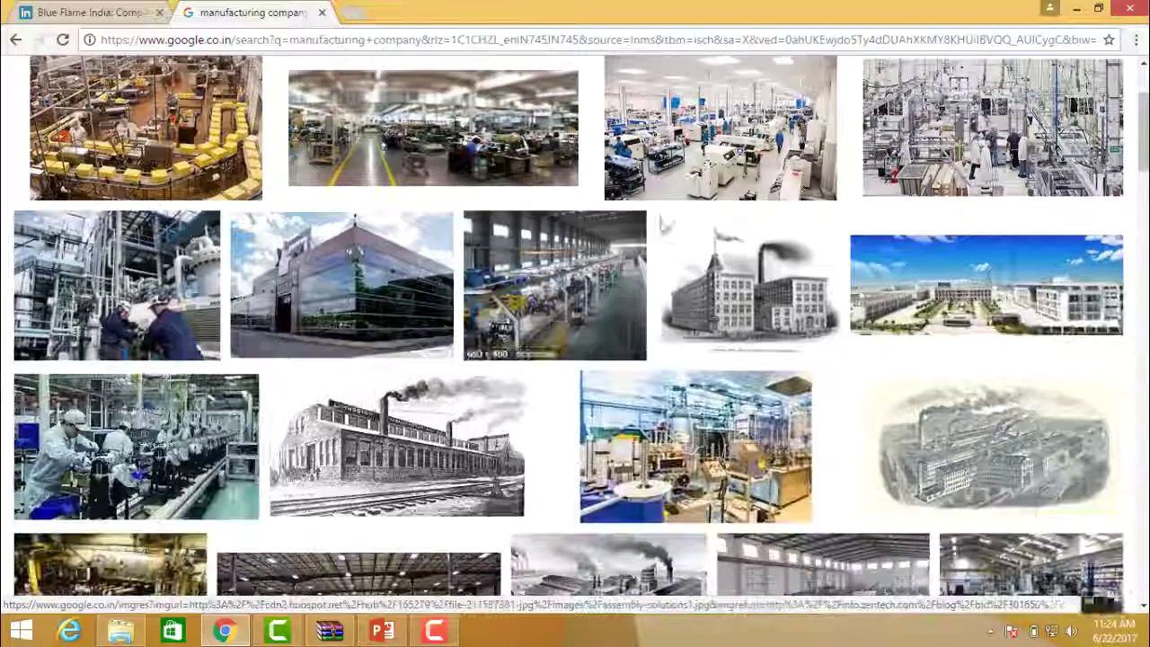
click(954, 122)
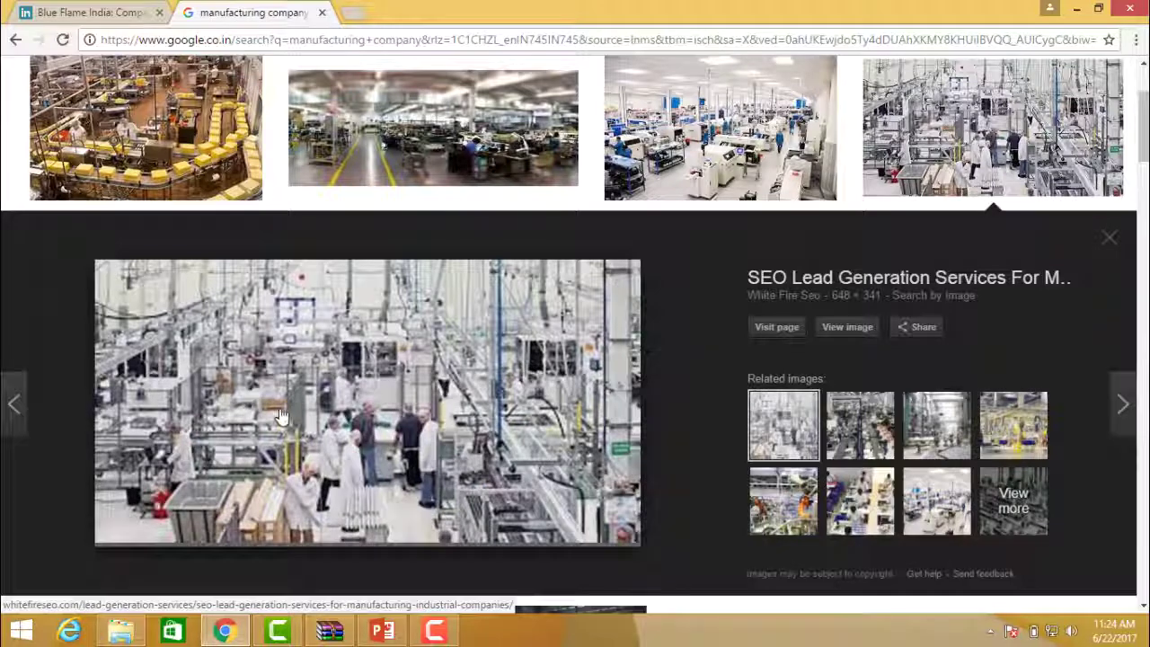
right_click(279, 412)
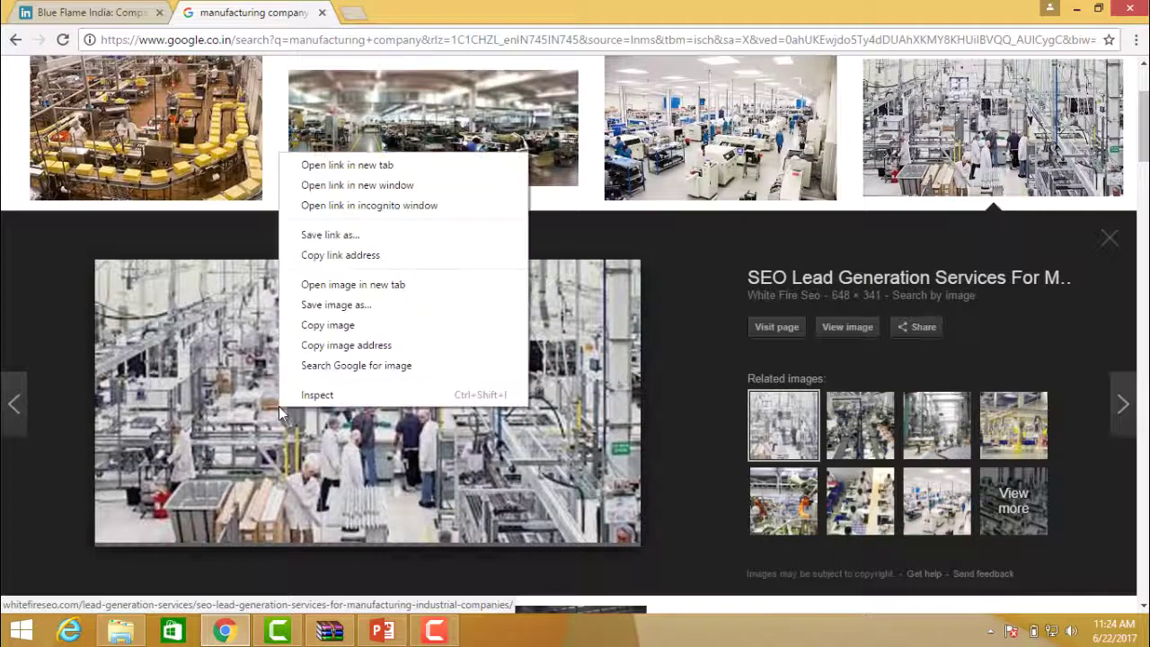
click(343, 305)
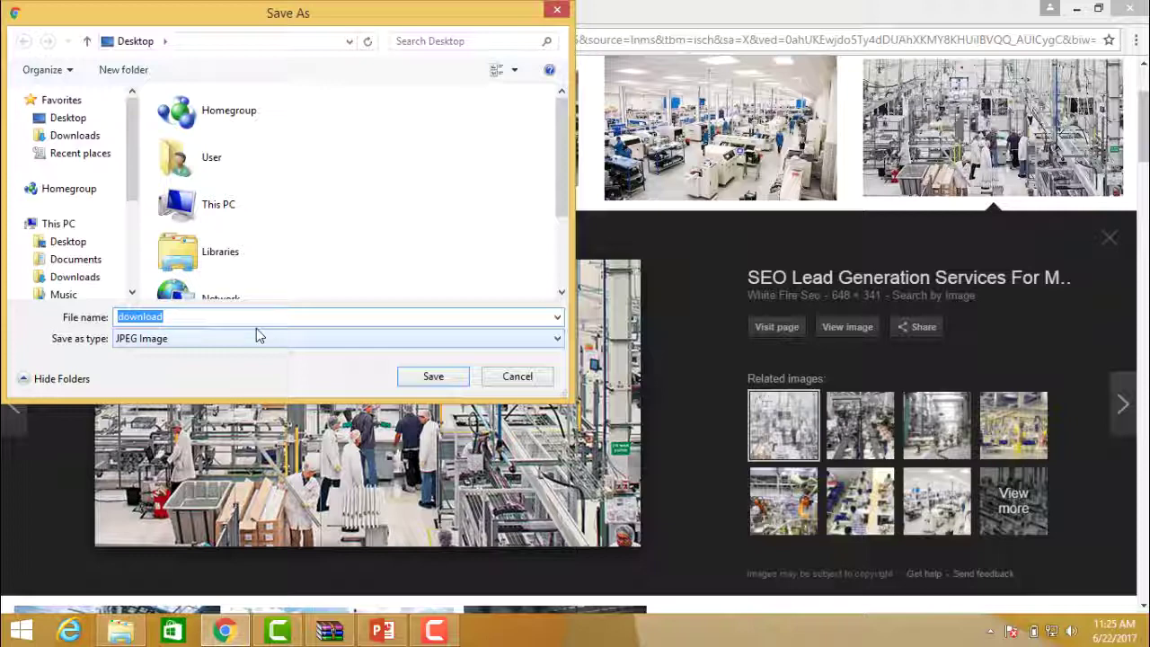
text(Manu)
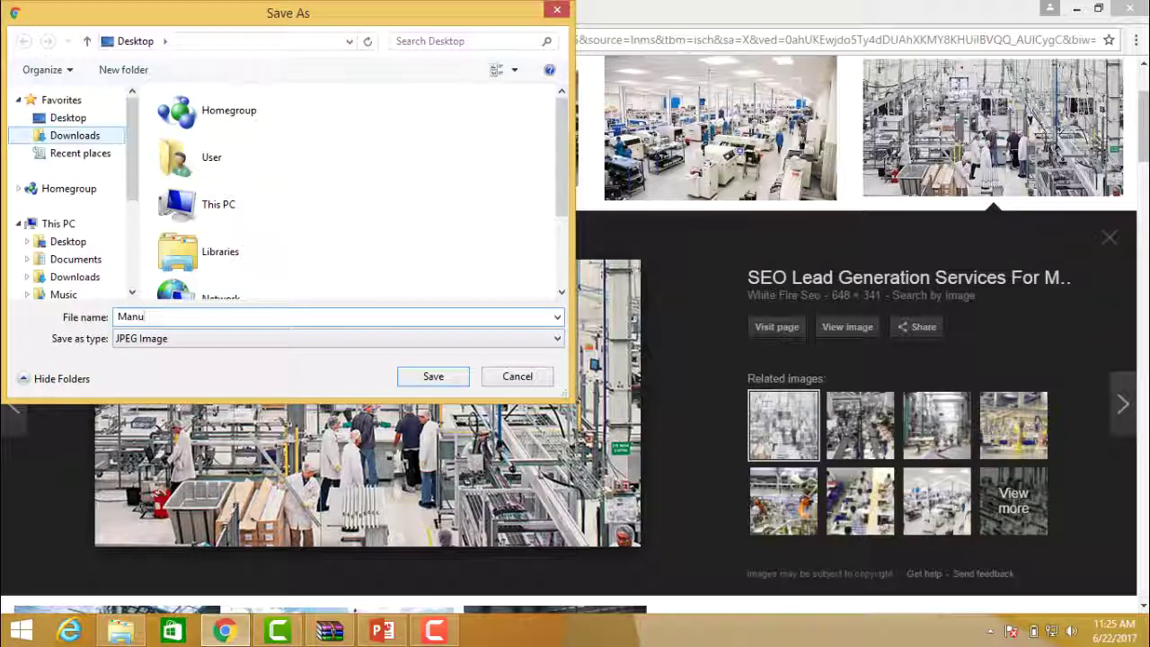
click(67, 117)
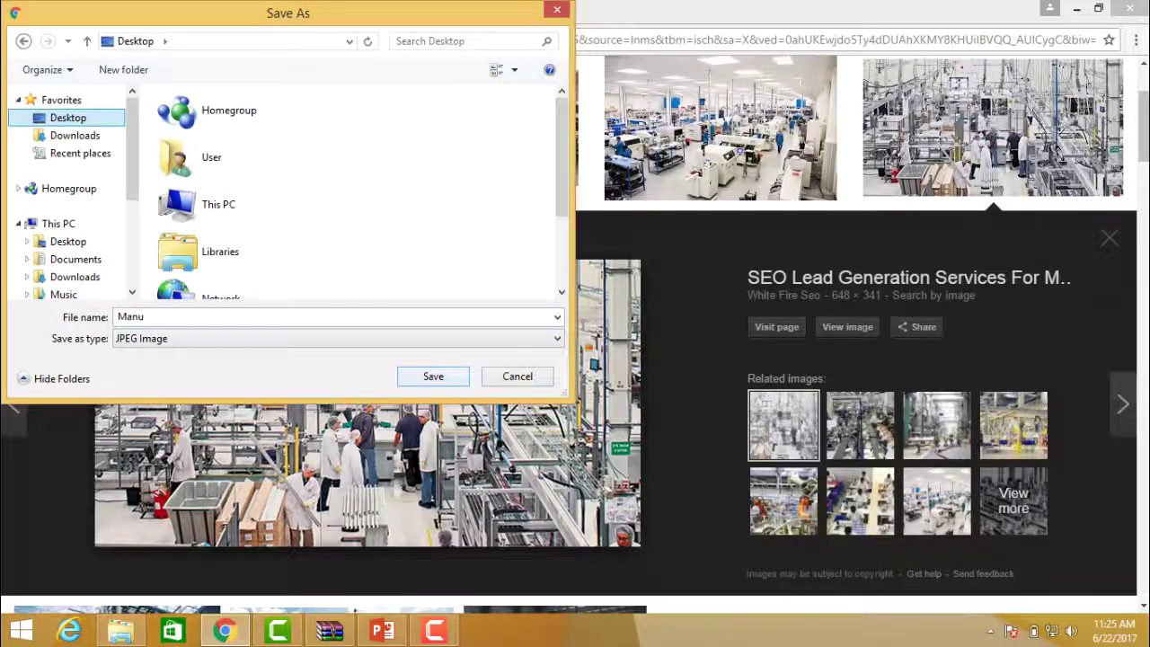
key(Return)
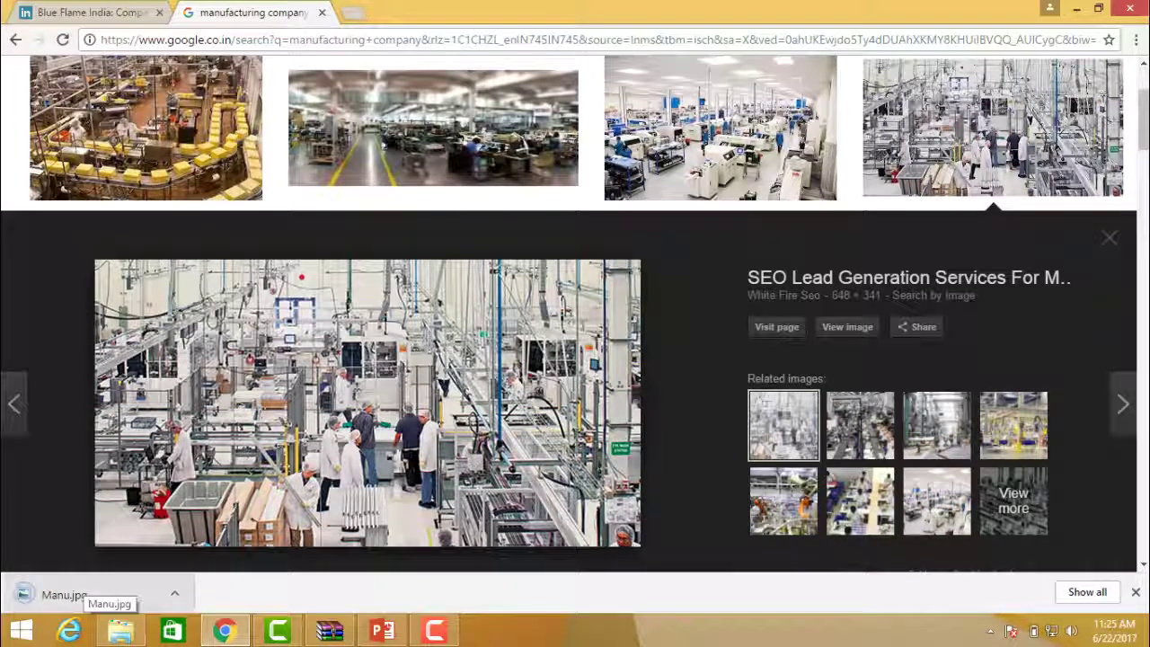
Step: Upload Manu from the Desktop as the Blue Flame India page's background photo on LinkedIn and reposition it slightly
click(89, 13)
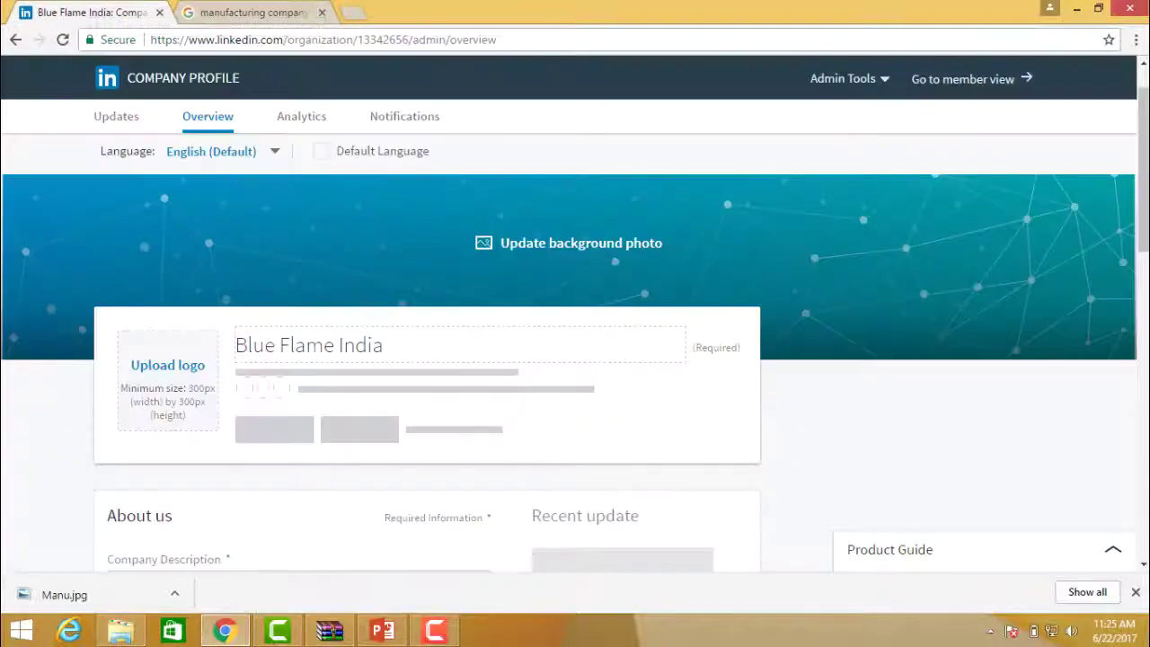
click(566, 243)
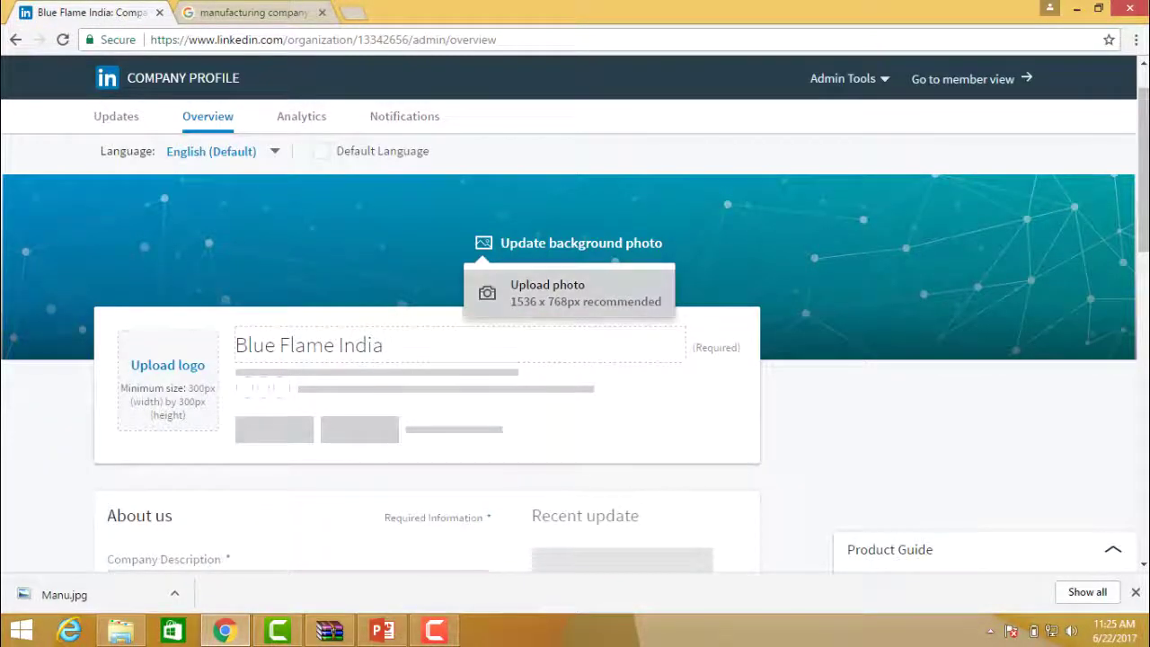
click(529, 292)
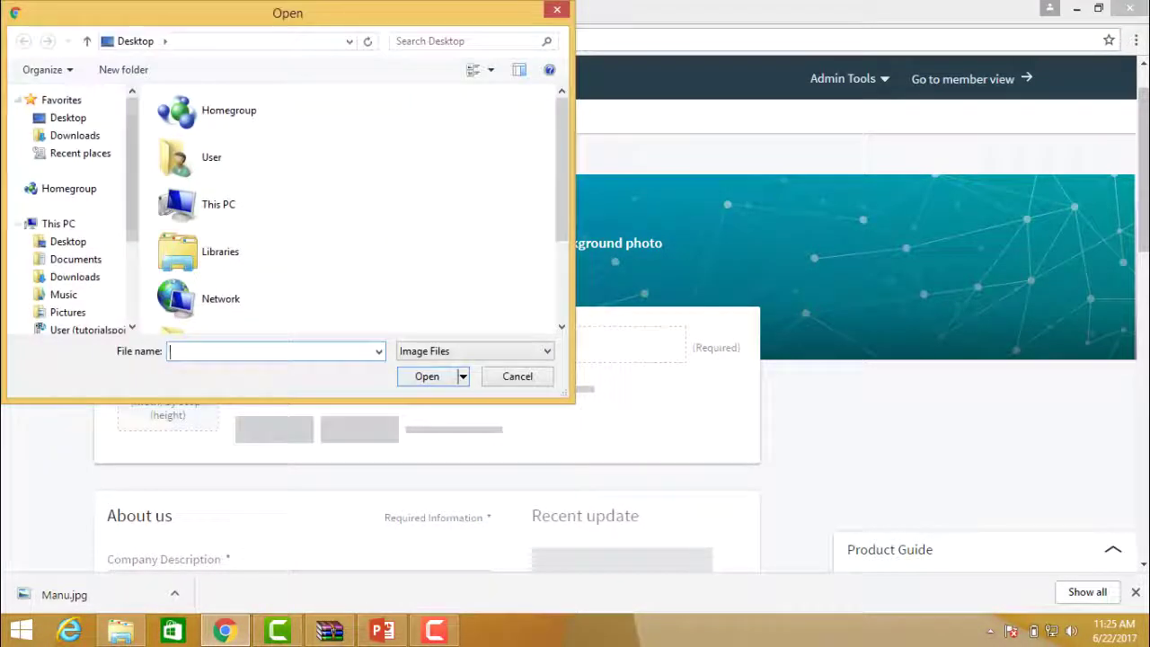
scroll(350, 207, down, 2)
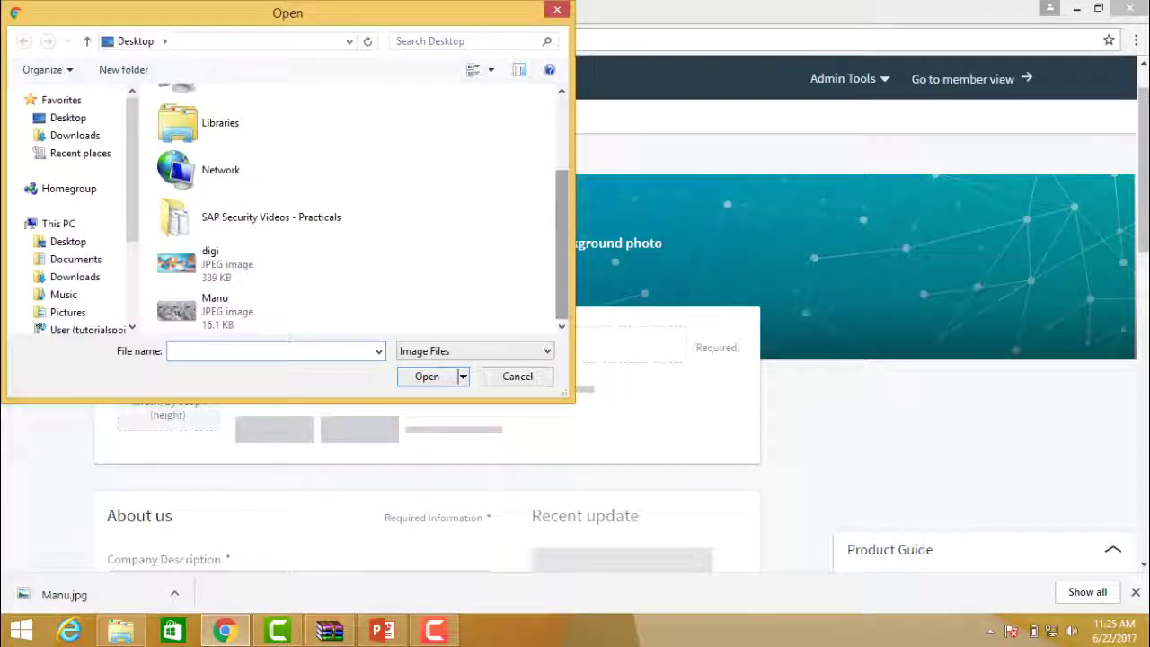
click(260, 310)
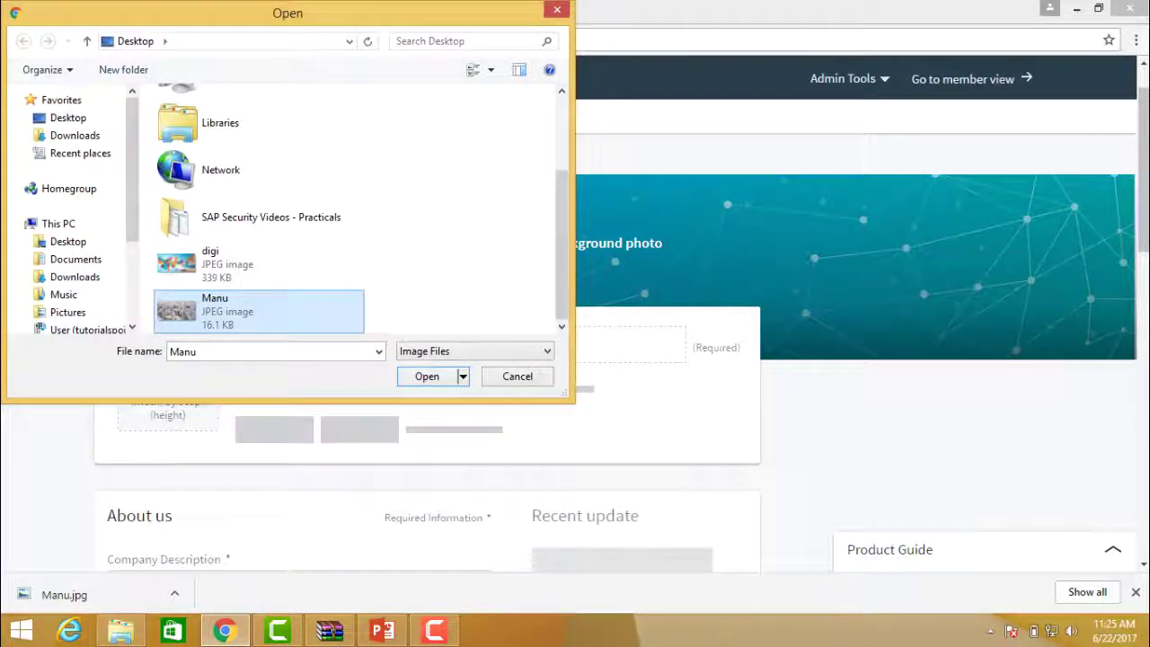
key(Return)
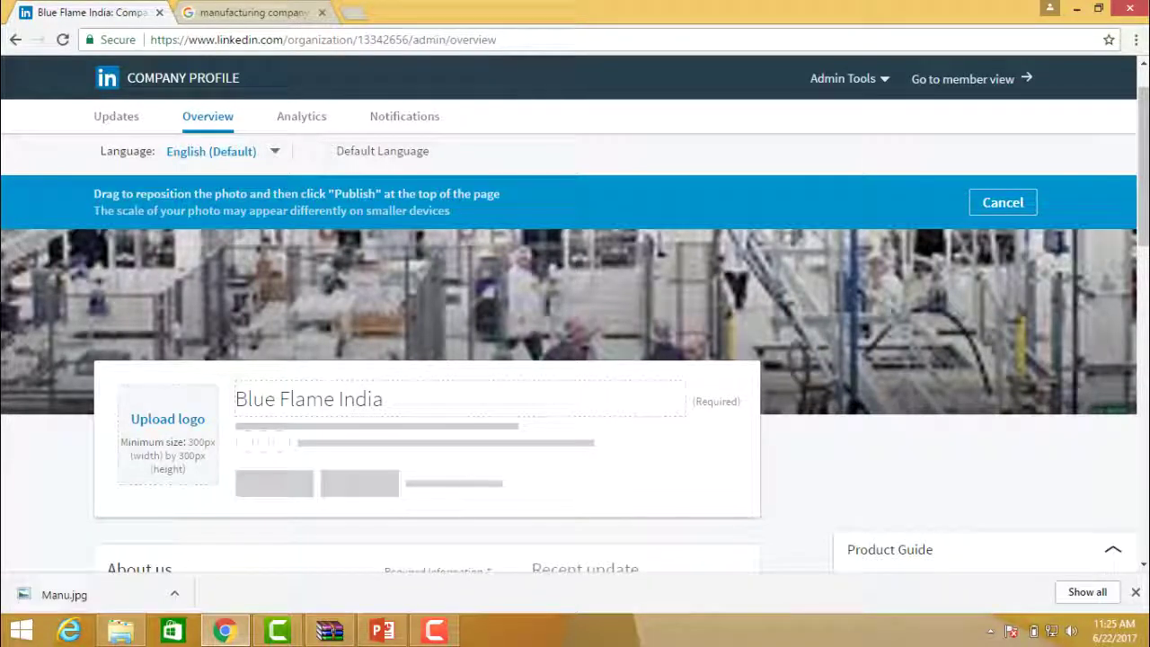
drag(575, 288, 528, 280)
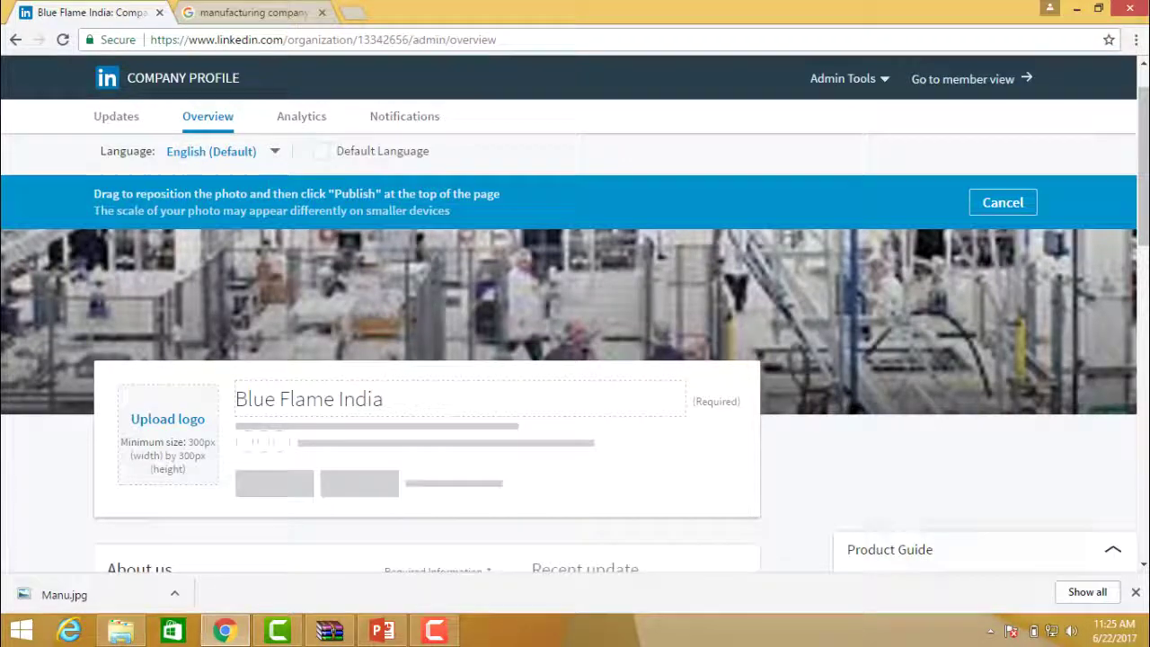
click(1135, 591)
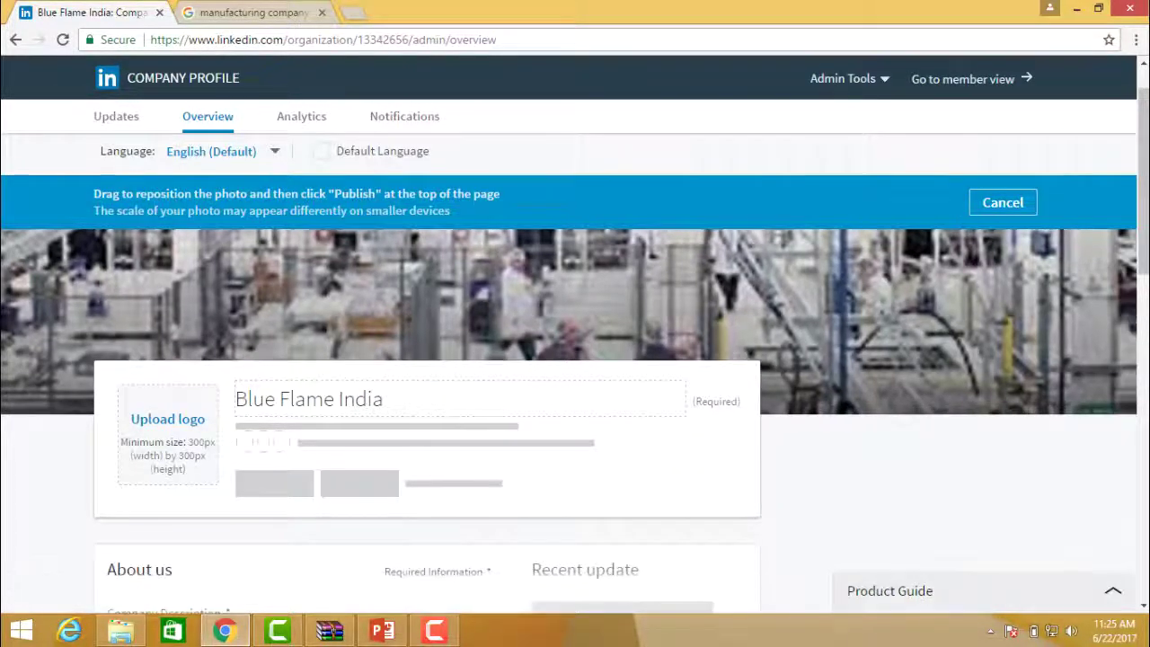
Step: Review the completed company overview form and publish the page edits
scroll(575, 359, down, 8)
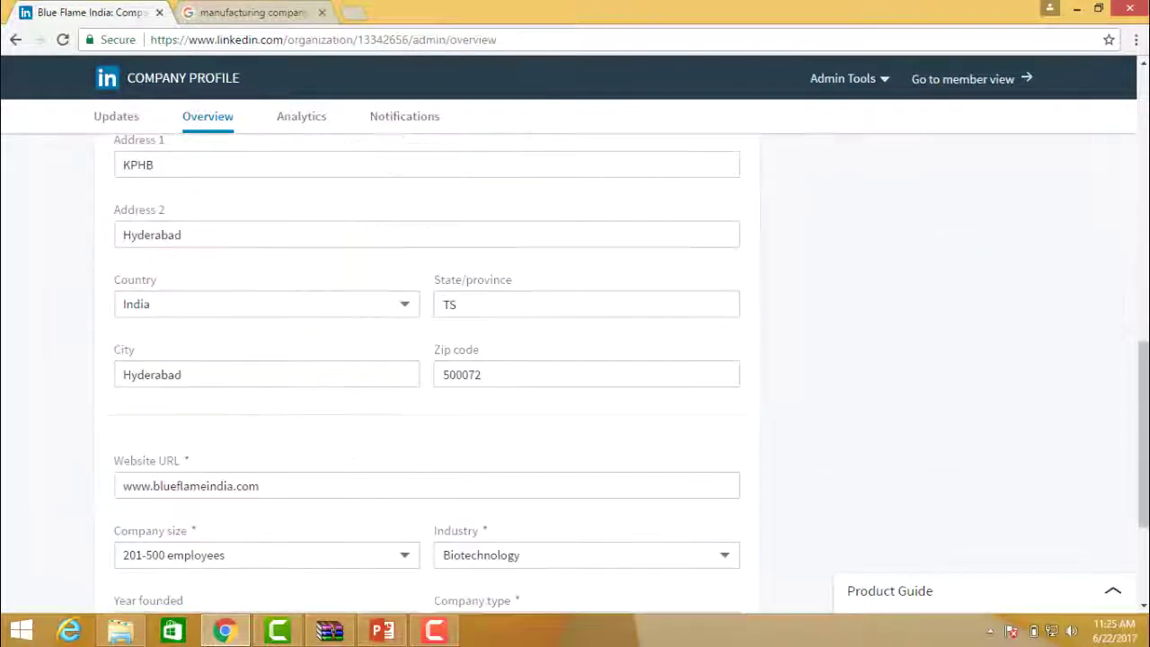
scroll(575, 359, down, 3)
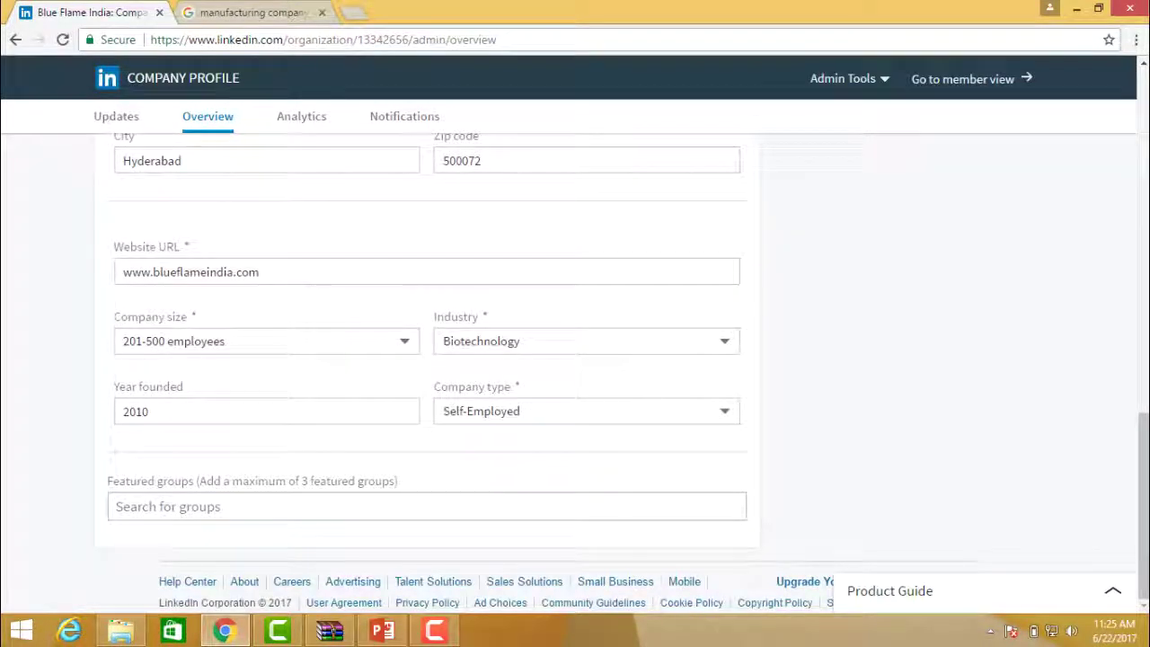
scroll(575, 359, up, 10)
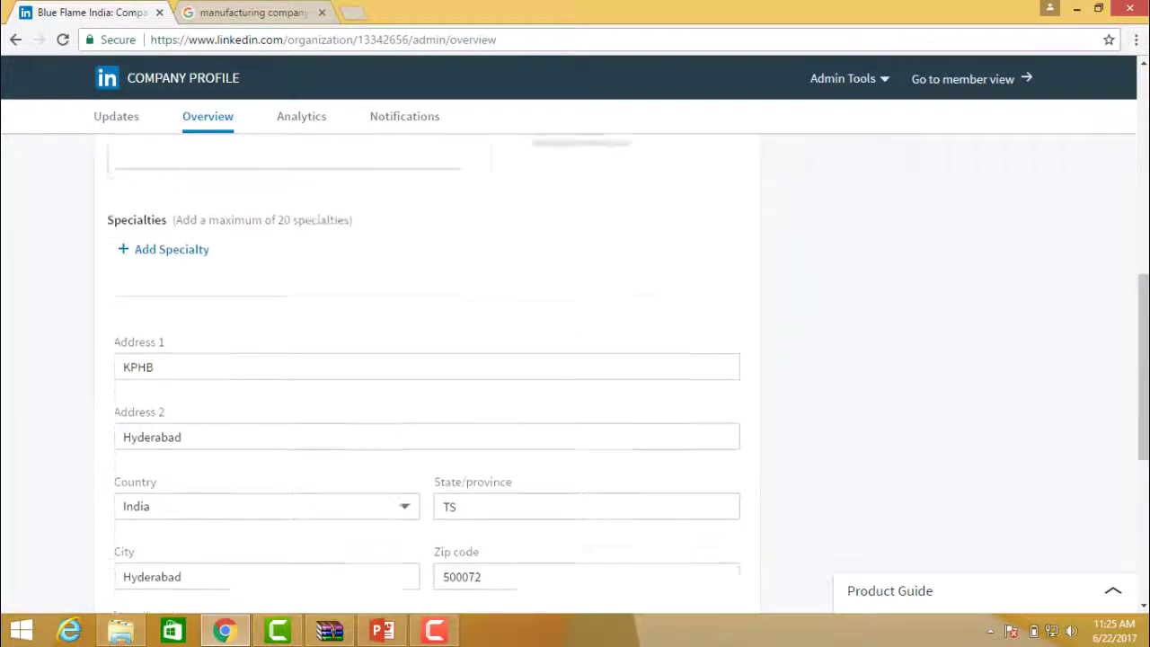
scroll(574, 360, up, 3)
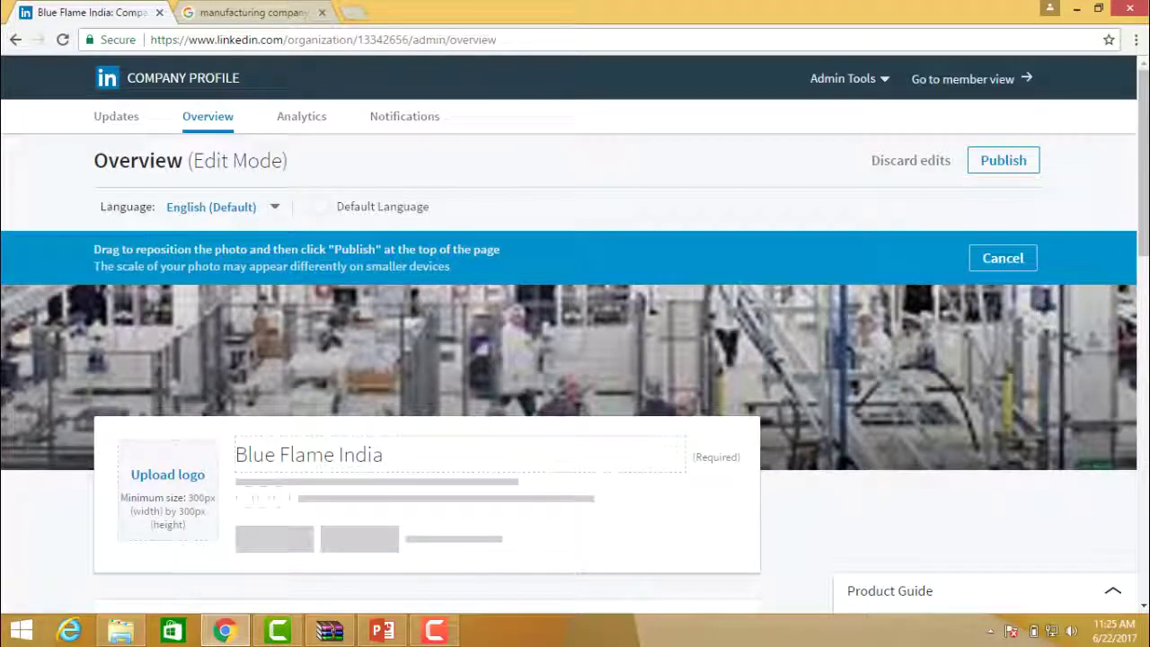
click(1002, 160)
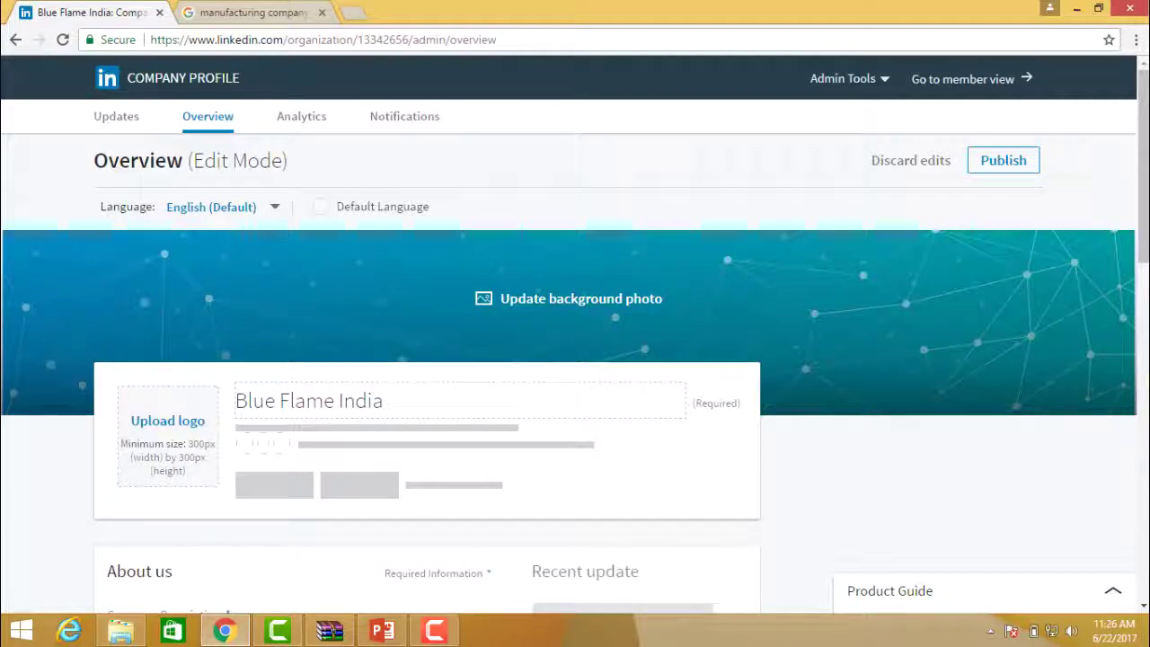
Step: Check the published overview fields and open the member view of the company page
scroll(575, 359, down, 15)
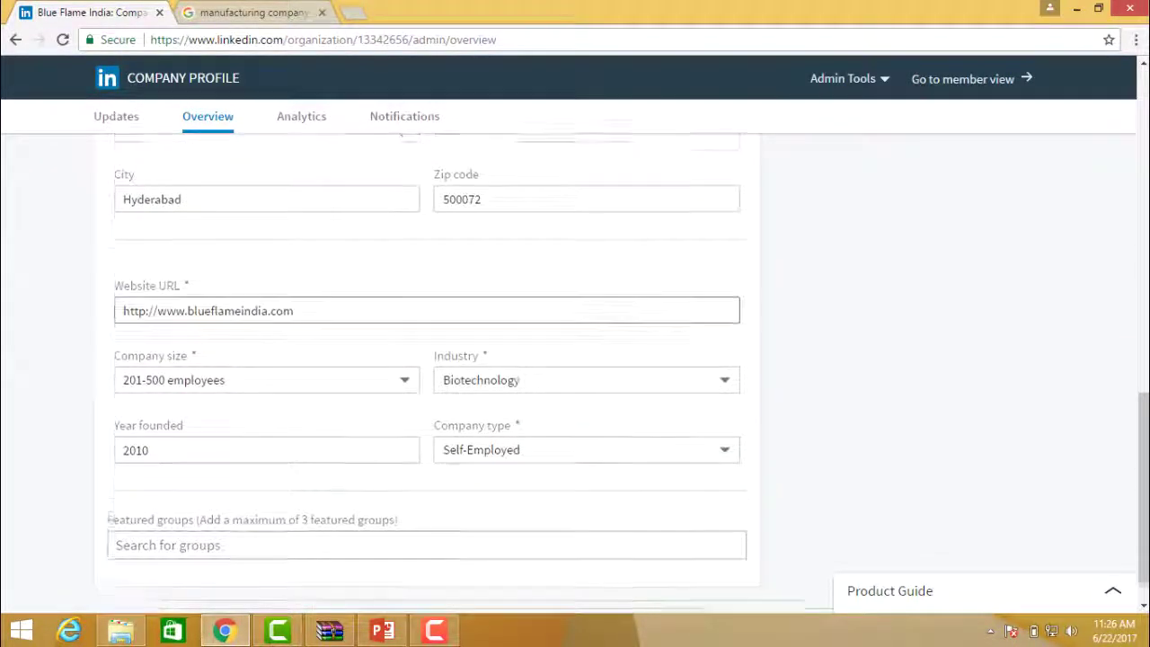
scroll(575, 360, up, 15)
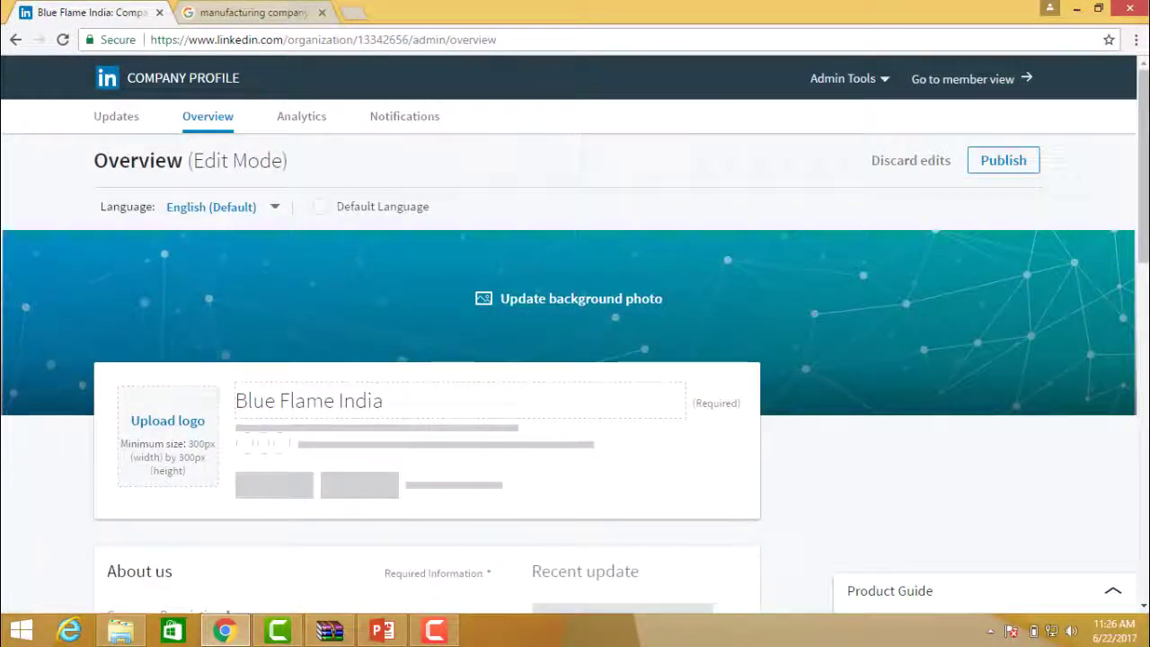
click(962, 79)
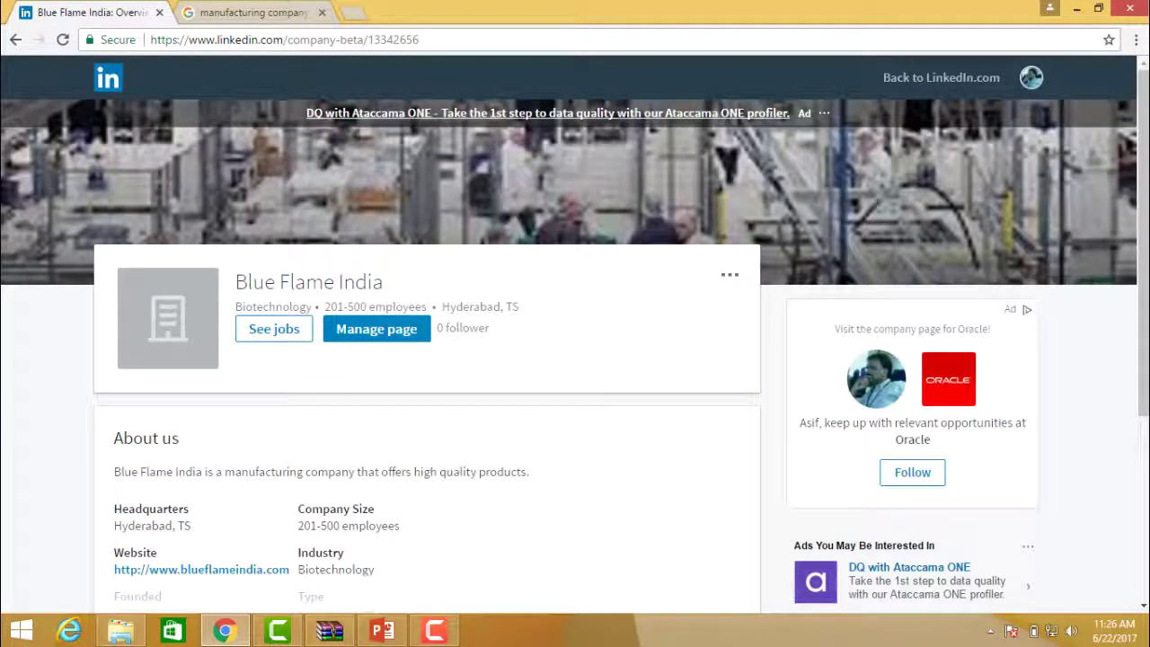
Step: Review the About us details of the Blue Flame India company page in member view
scroll(575, 360, down, 3)
scroll(575, 360, up, 3)
scroll(574, 359, down, 3)
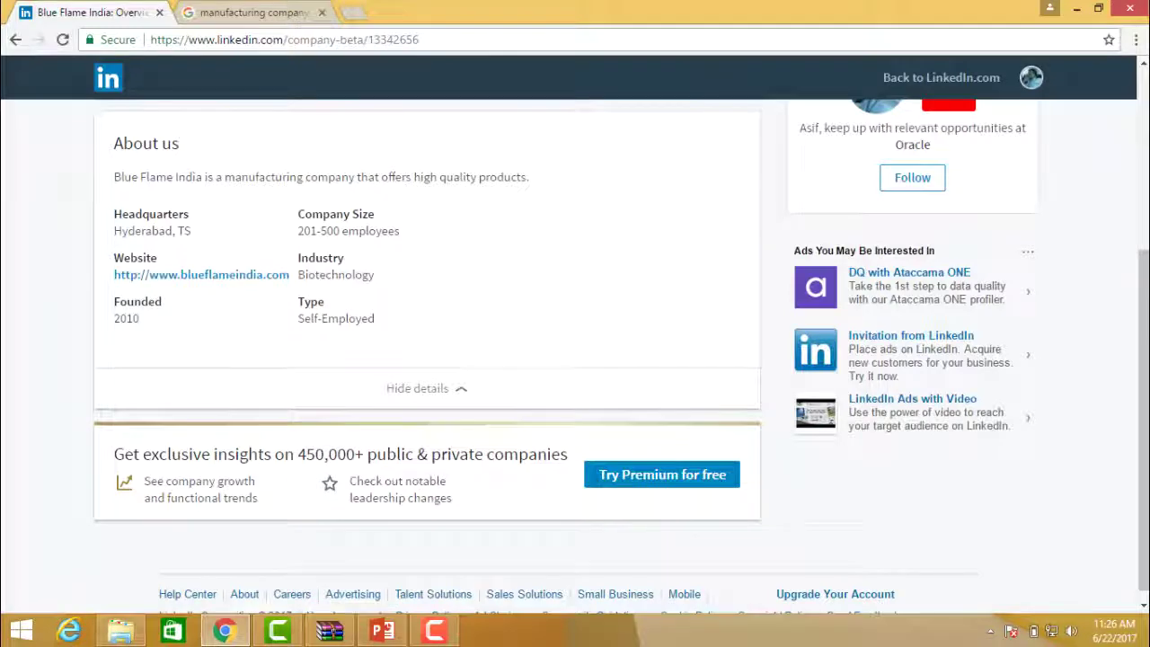
scroll(575, 359, up, 3)
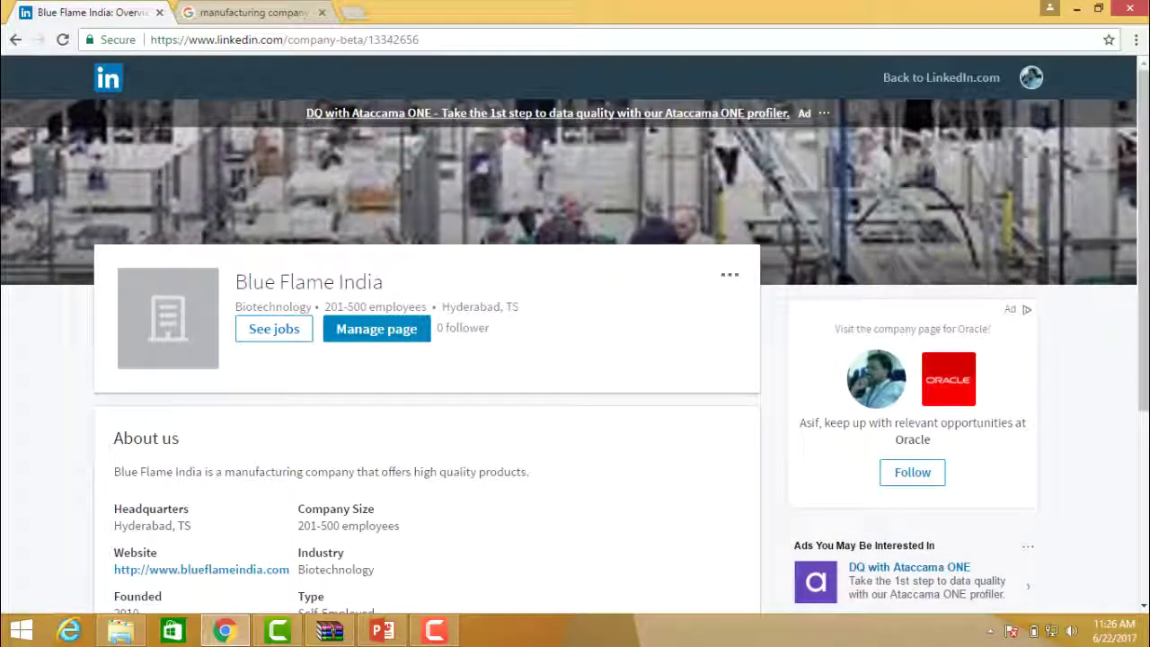
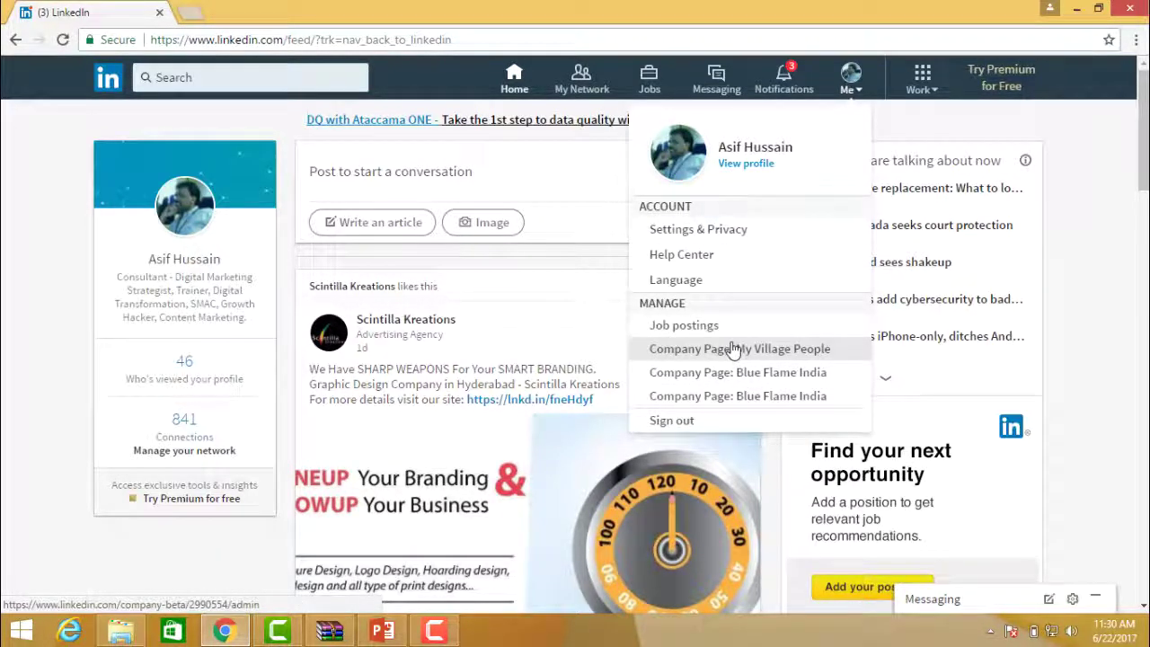
Step: Open the My Village People company page's analytics and examine the updates, reach and engagement sections
click(732, 350)
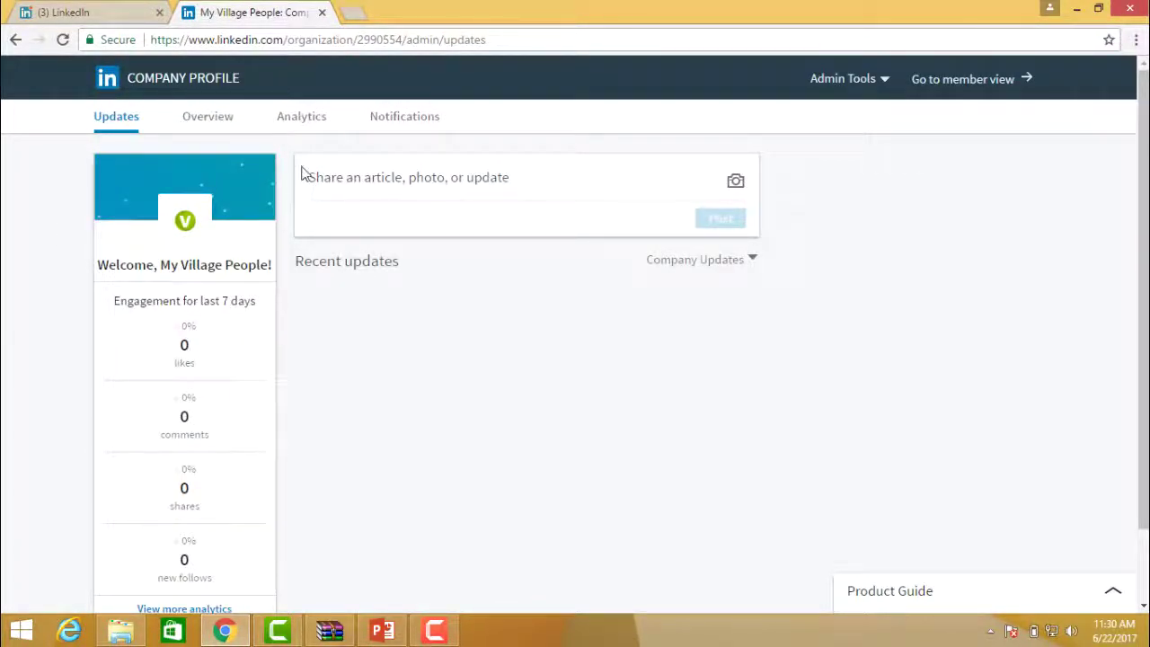
click(310, 121)
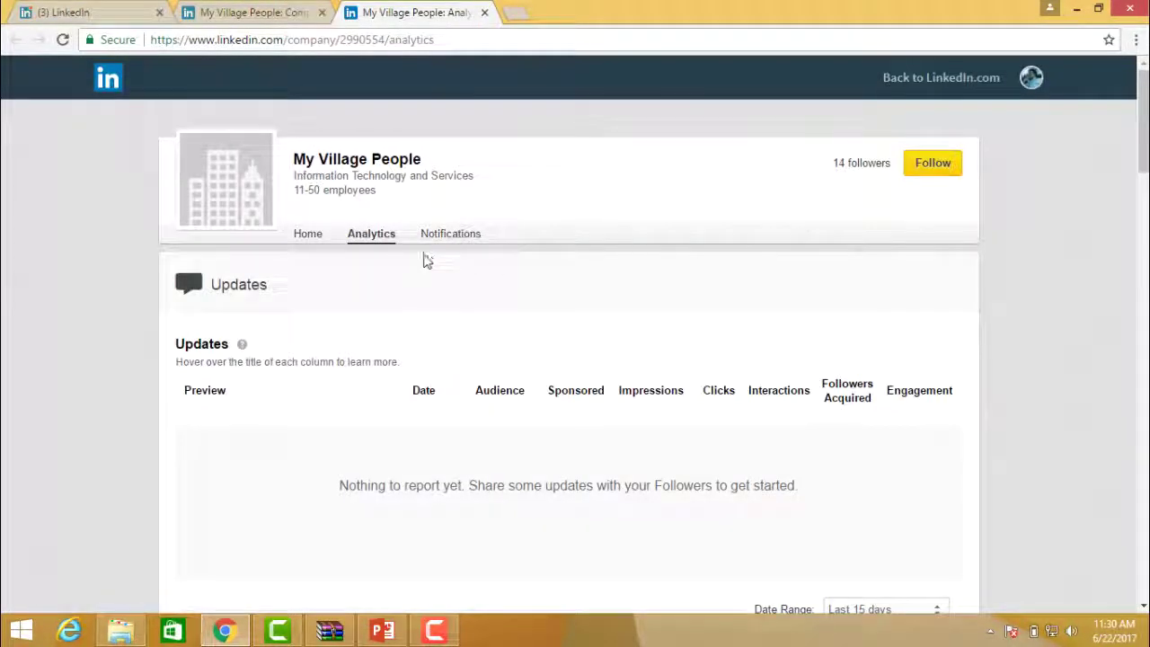
scroll(416, 257, down, 2)
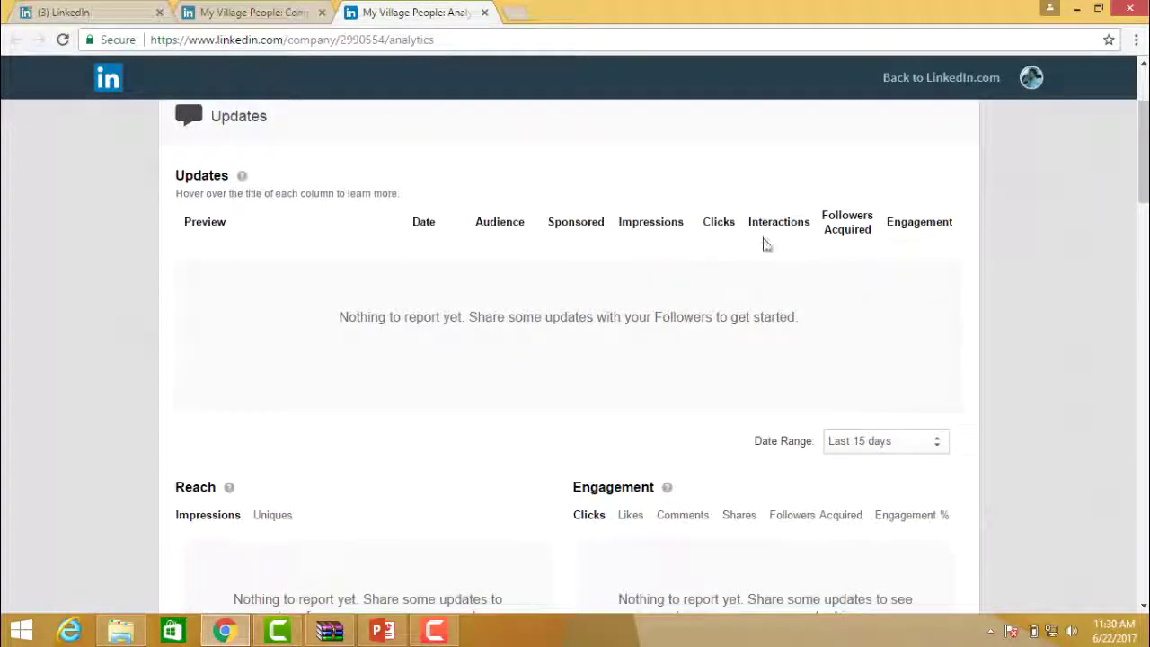
scroll(310, 335, down, 1)
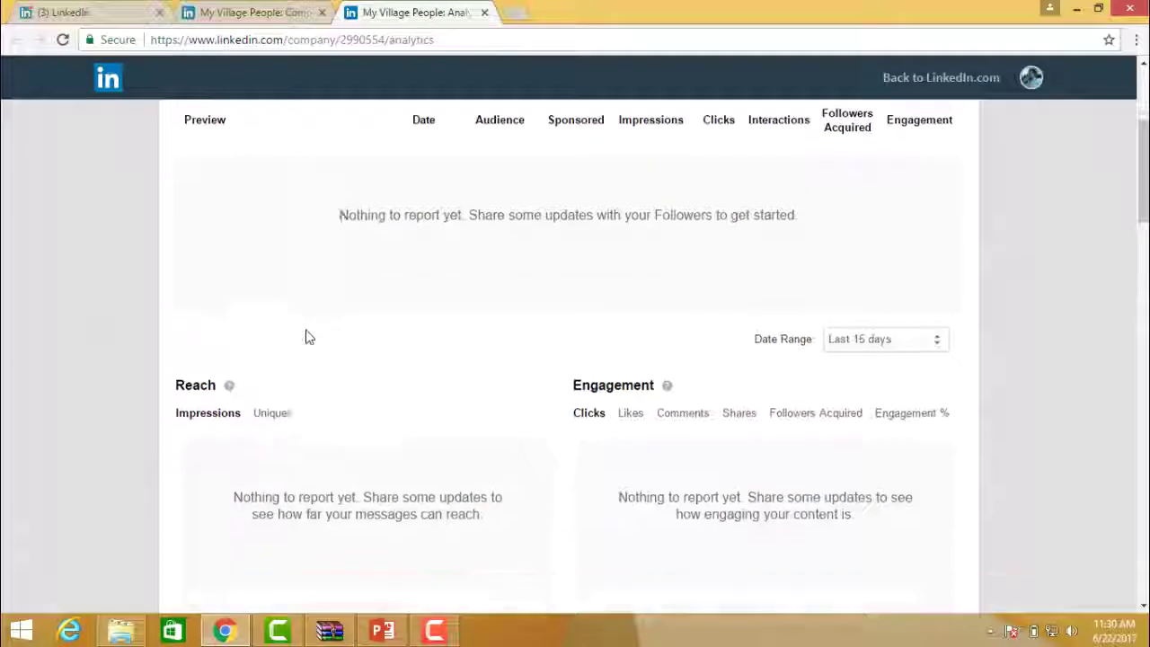
scroll(306, 335, down, 2)
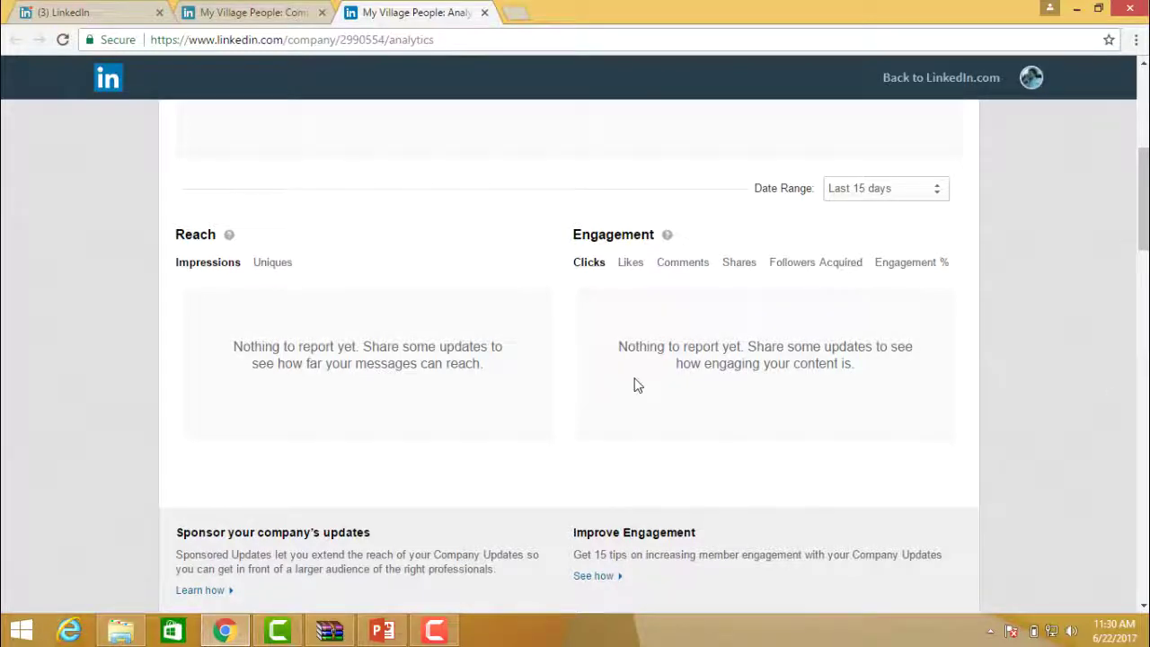
Step: Examine the follower analytics, including total, demographics, trends and the comparison with other companies
scroll(636, 385, down, 4)
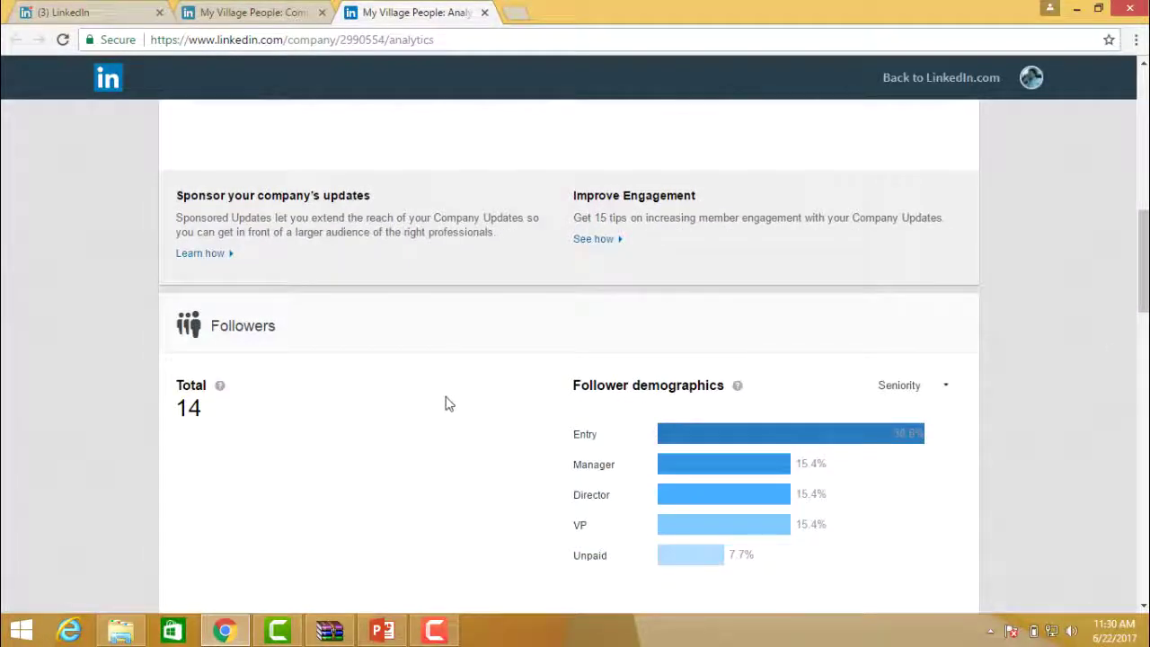
scroll(580, 399, down, 2)
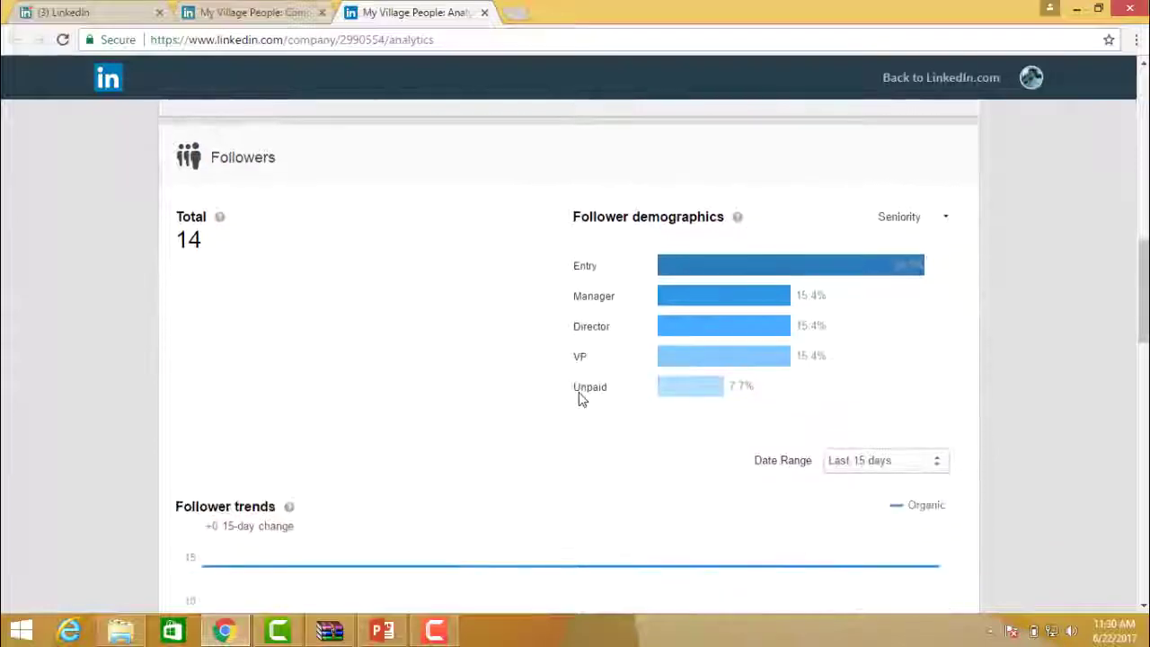
scroll(579, 406, down, 4)
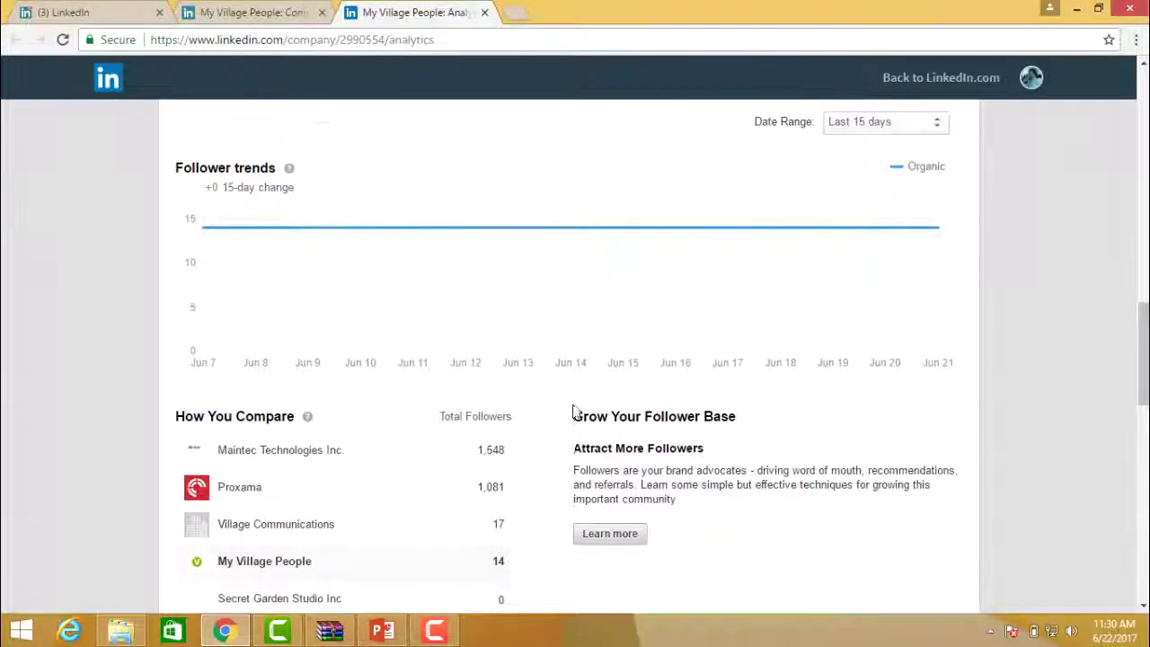
scroll(576, 411, down, 3)
scroll(576, 411, up, 2)
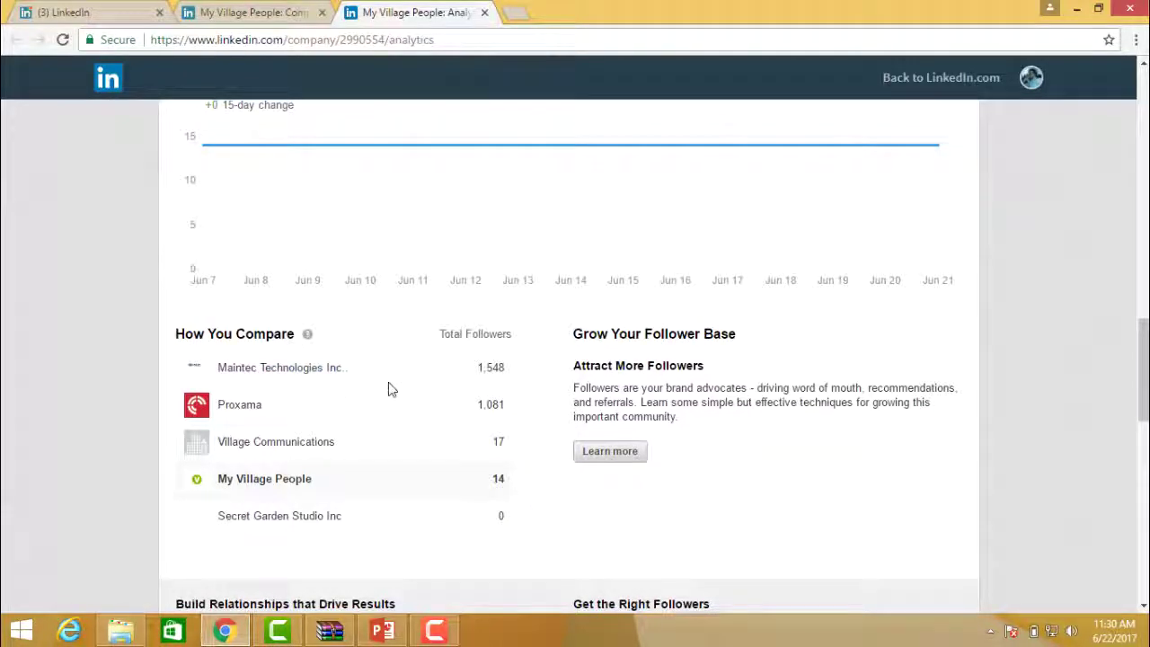
Step: Examine the visitor analytics, including page views, unique visitors and visitor demographics, and return to the start of the page
scroll(621, 366, down, 3)
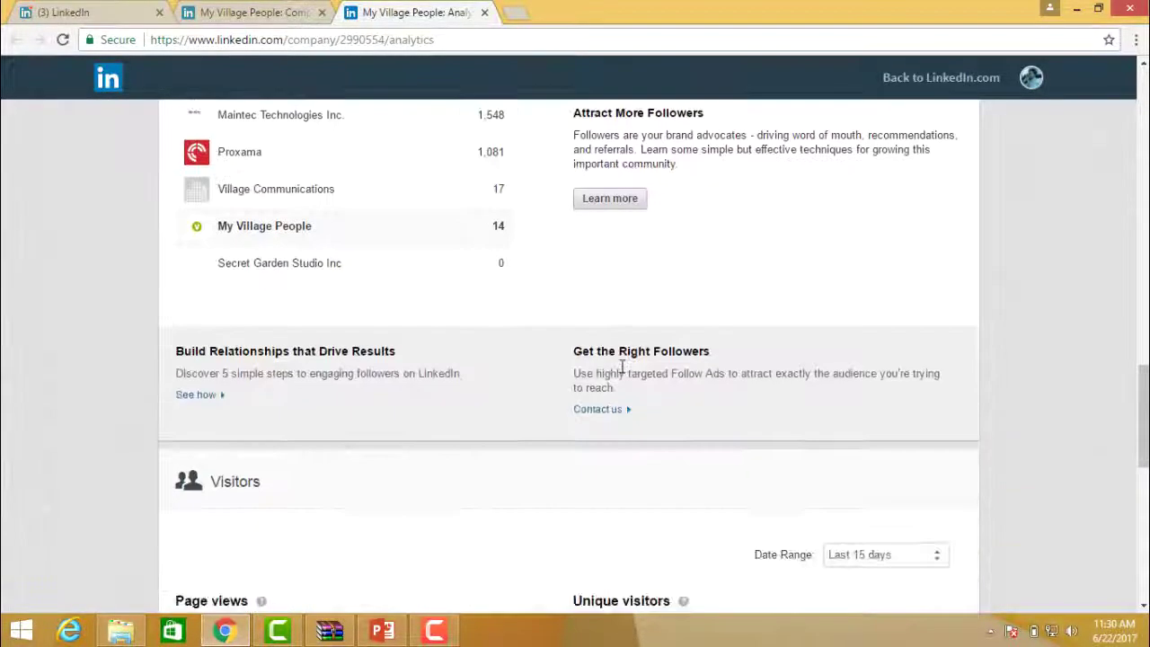
scroll(627, 364, down, 3)
scroll(605, 385, down, 3)
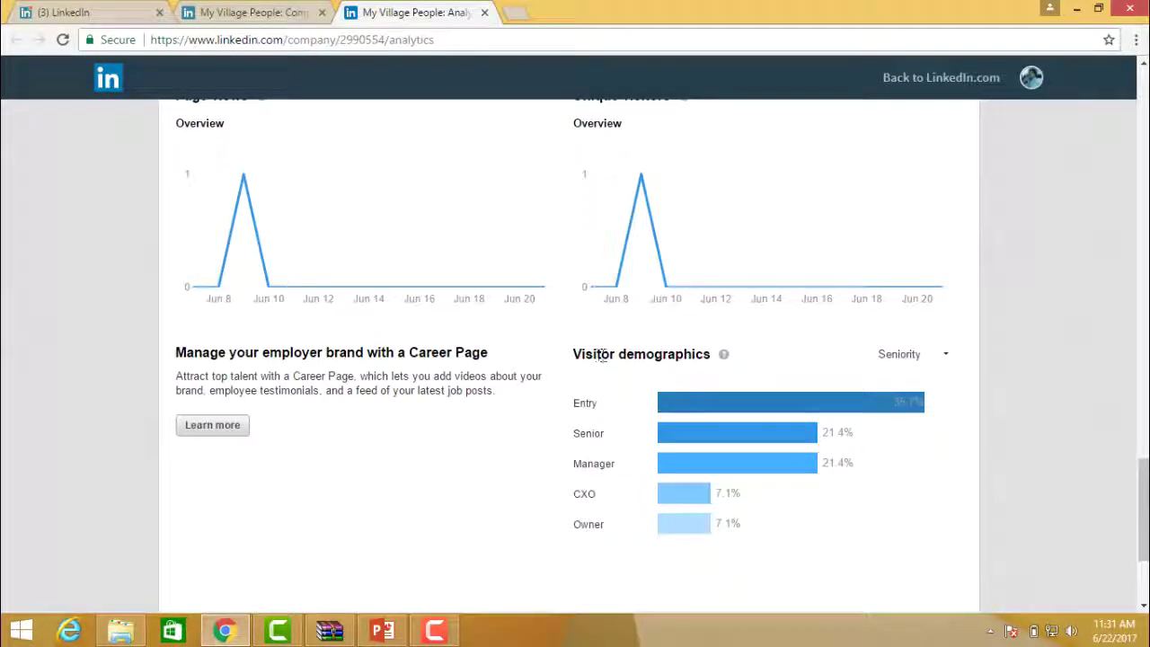
scroll(603, 354, down, 3)
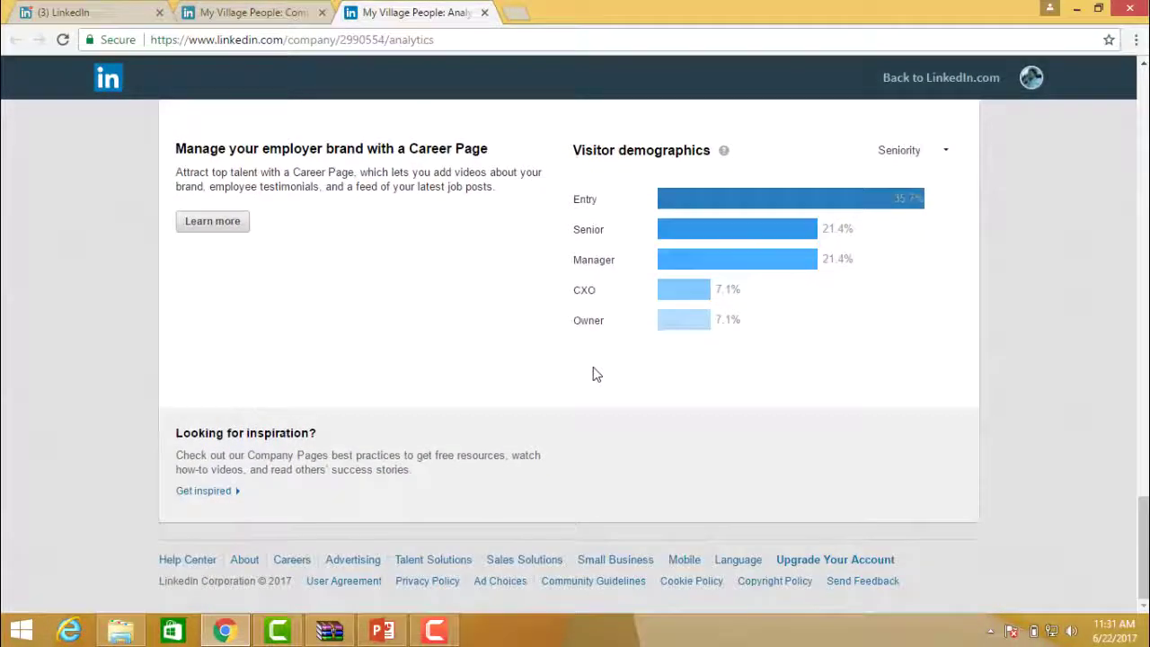
scroll(596, 375, up, 12)
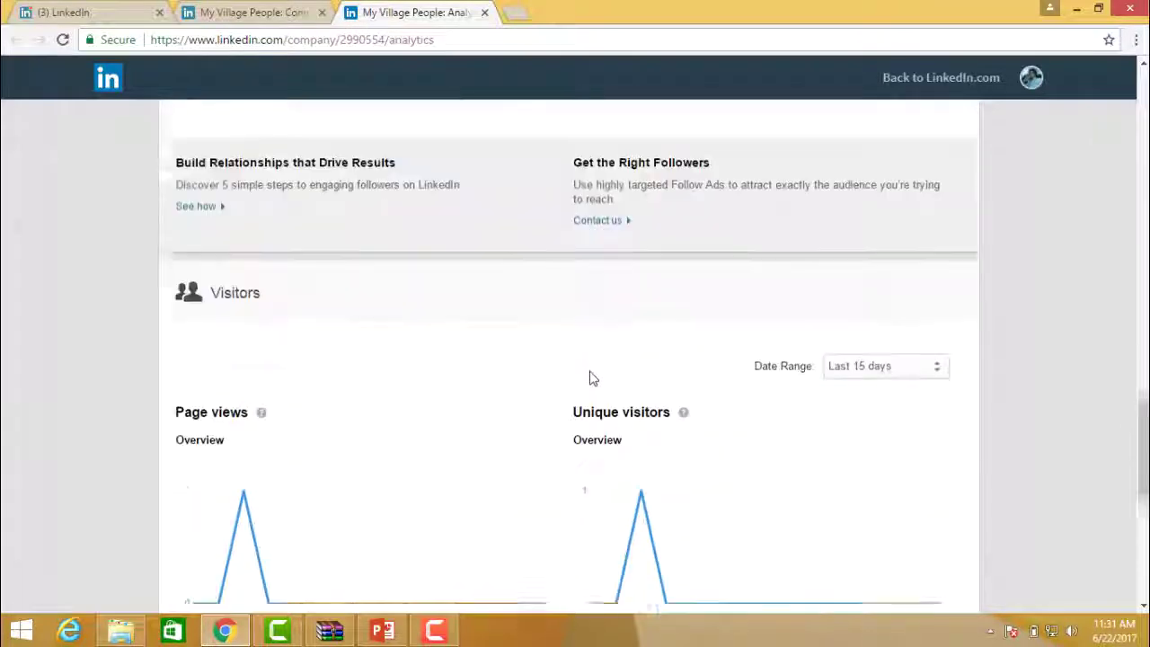
scroll(589, 378, up, 10)
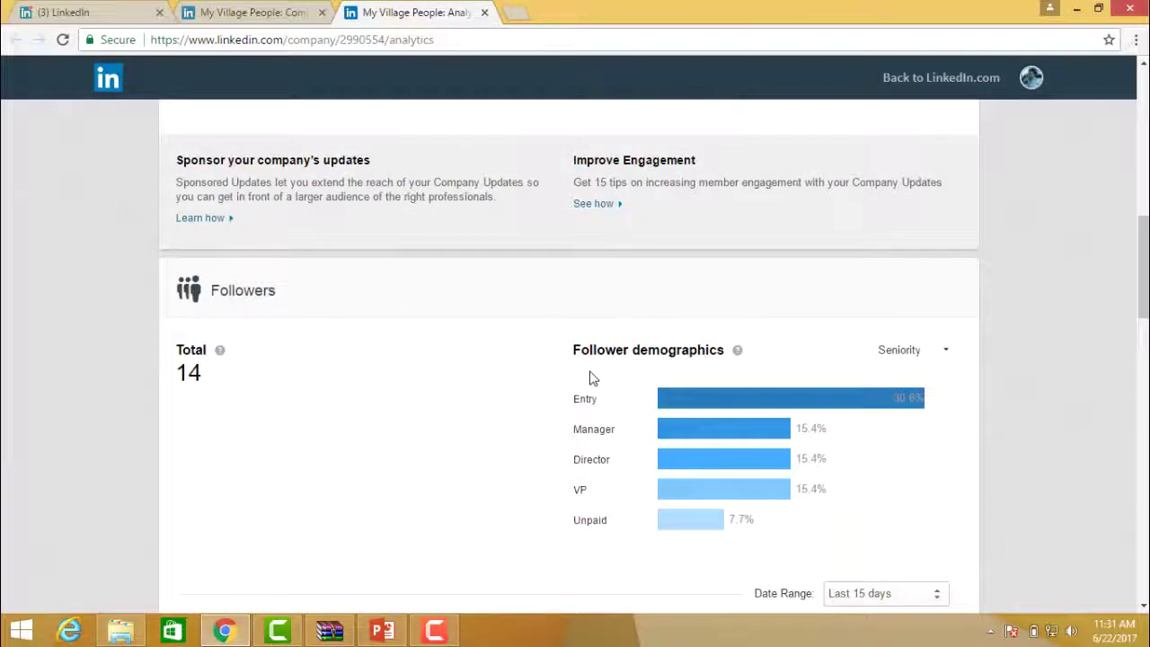
scroll(586, 382, up, 5)
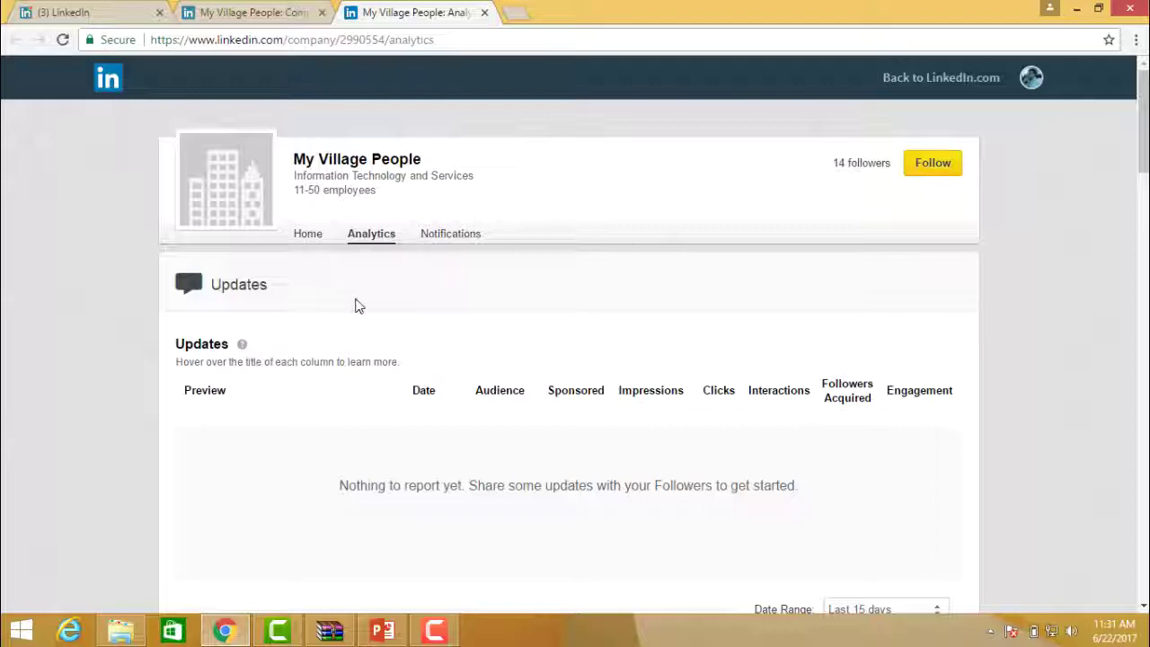
Step: Go over the follower demographics and trends again and check which date ranges the follower analytics offer
scroll(350, 305, down, 5)
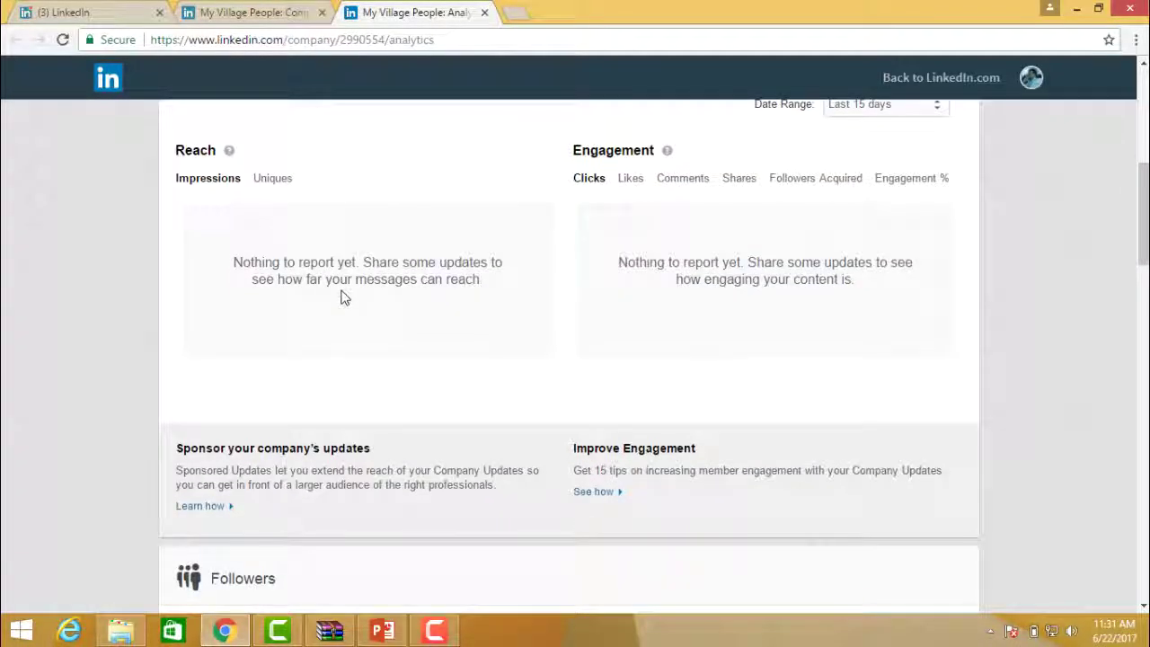
scroll(341, 296, down, 6)
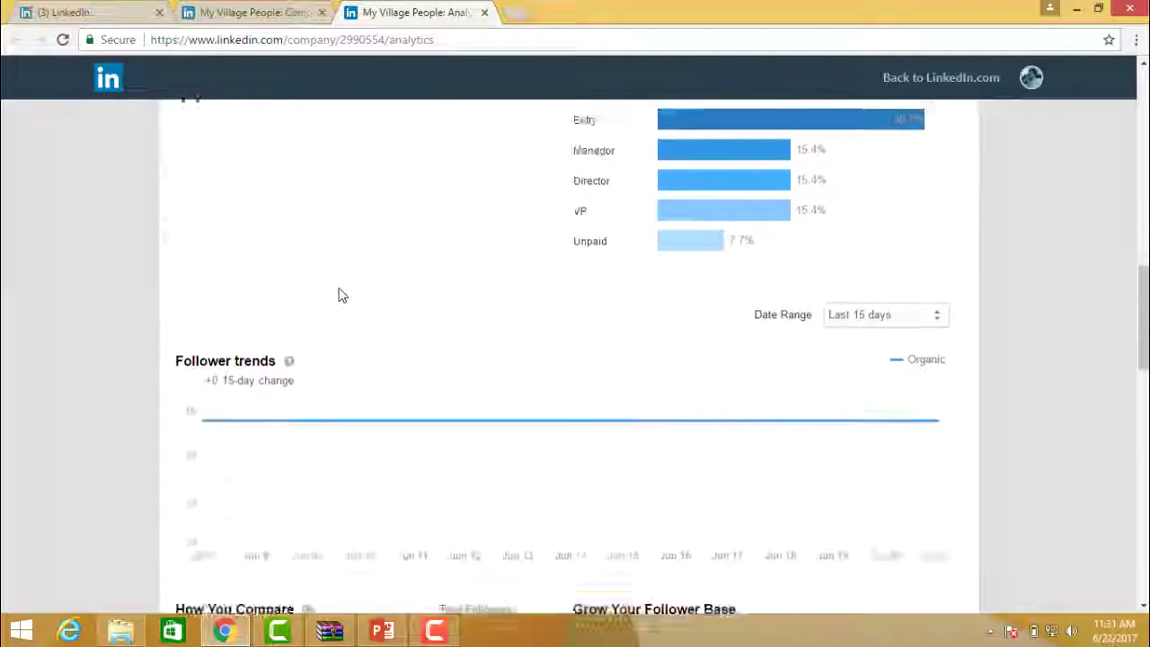
scroll(341, 296, down, 3)
scroll(341, 296, up, 3)
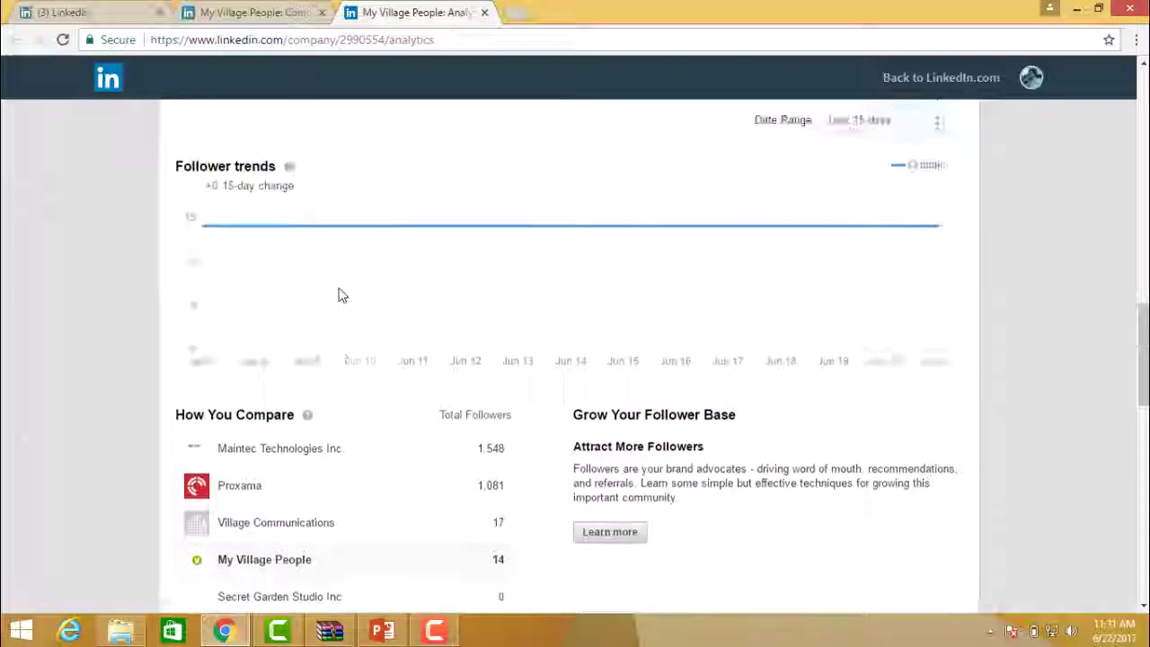
scroll(341, 295, up, 3)
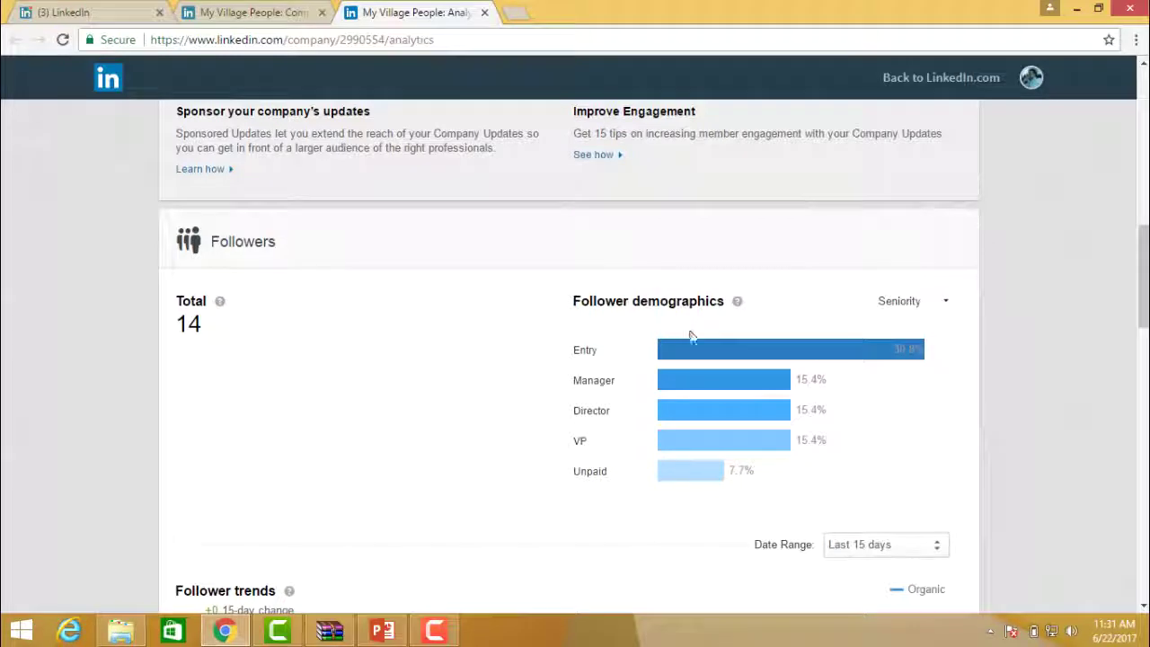
click(864, 550)
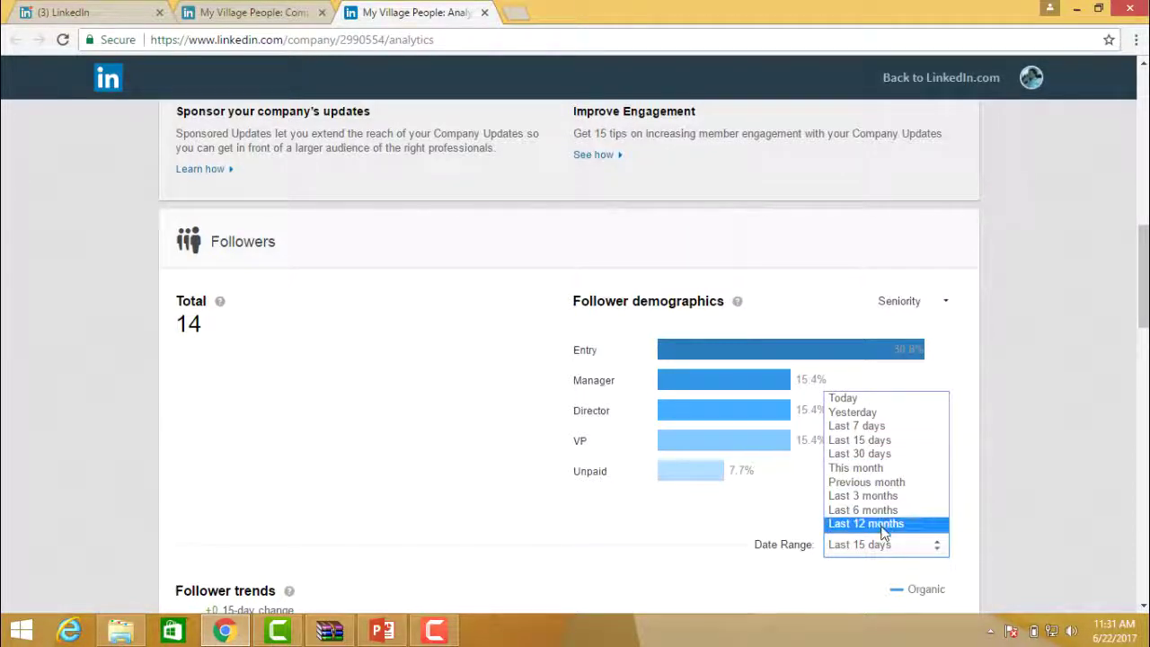
click(710, 515)
Step: Check the date ranges offered for the update analytics and switch the Reach chart to Uniques
scroll(700, 509, up, 3)
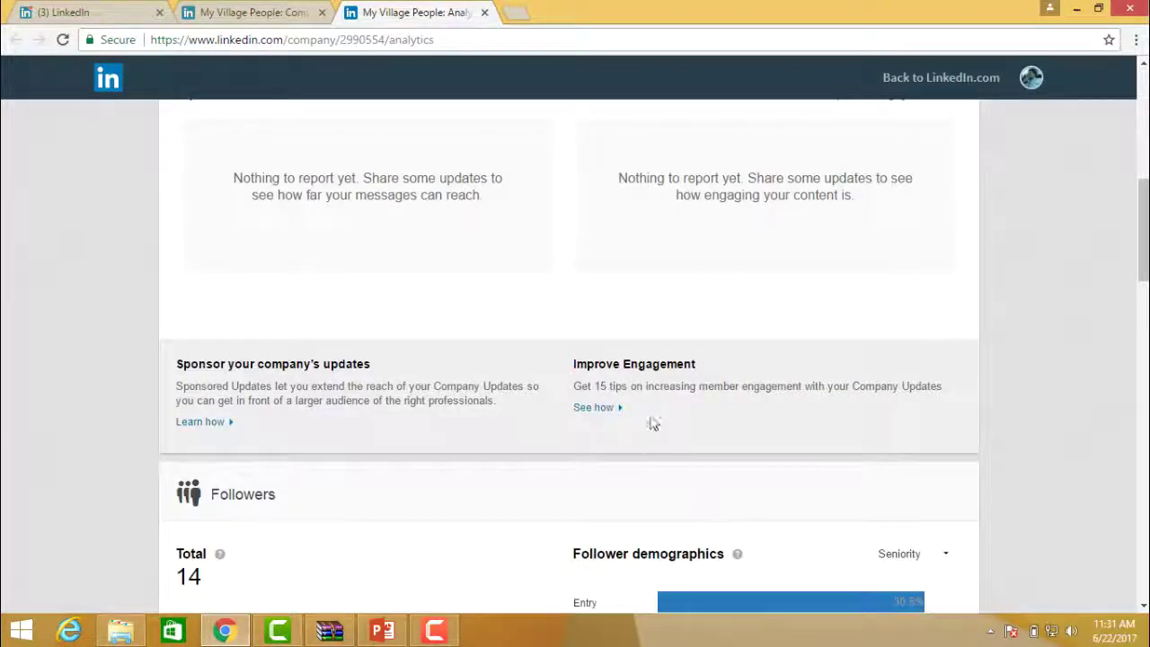
scroll(653, 422, up, 4)
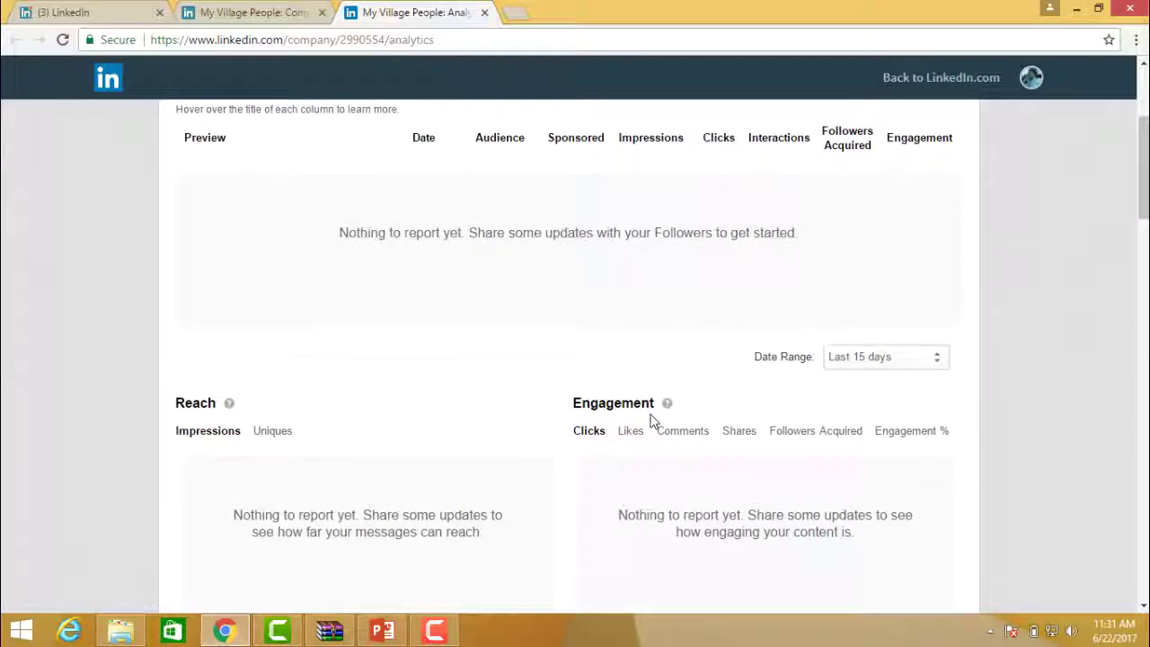
click(888, 356)
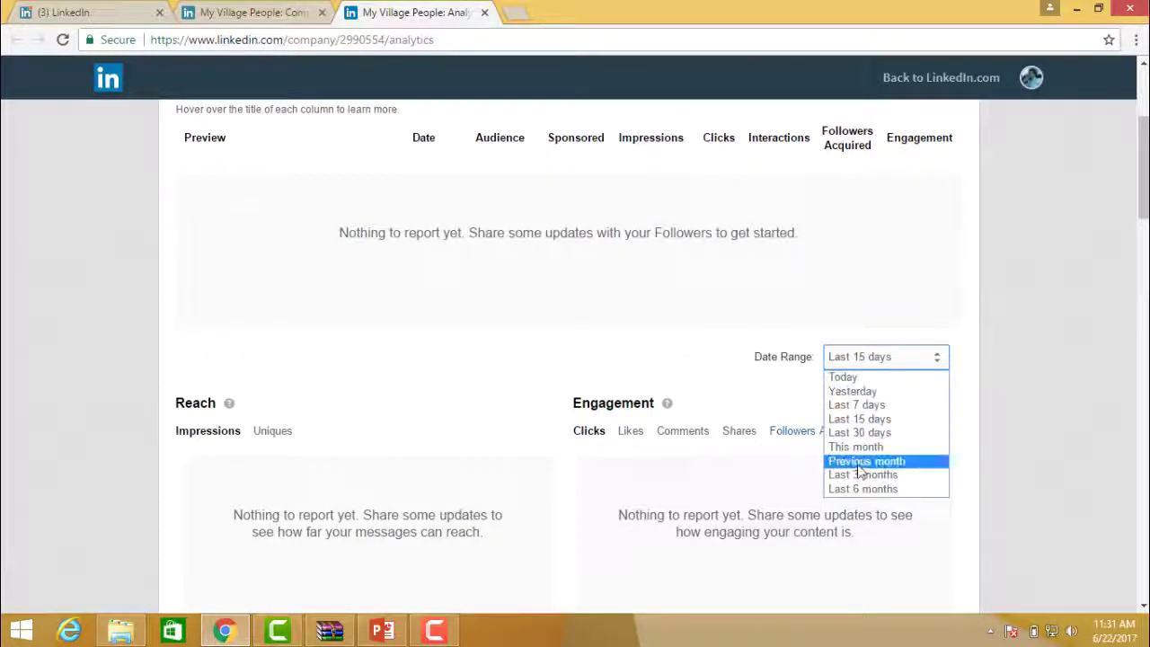
click(493, 451)
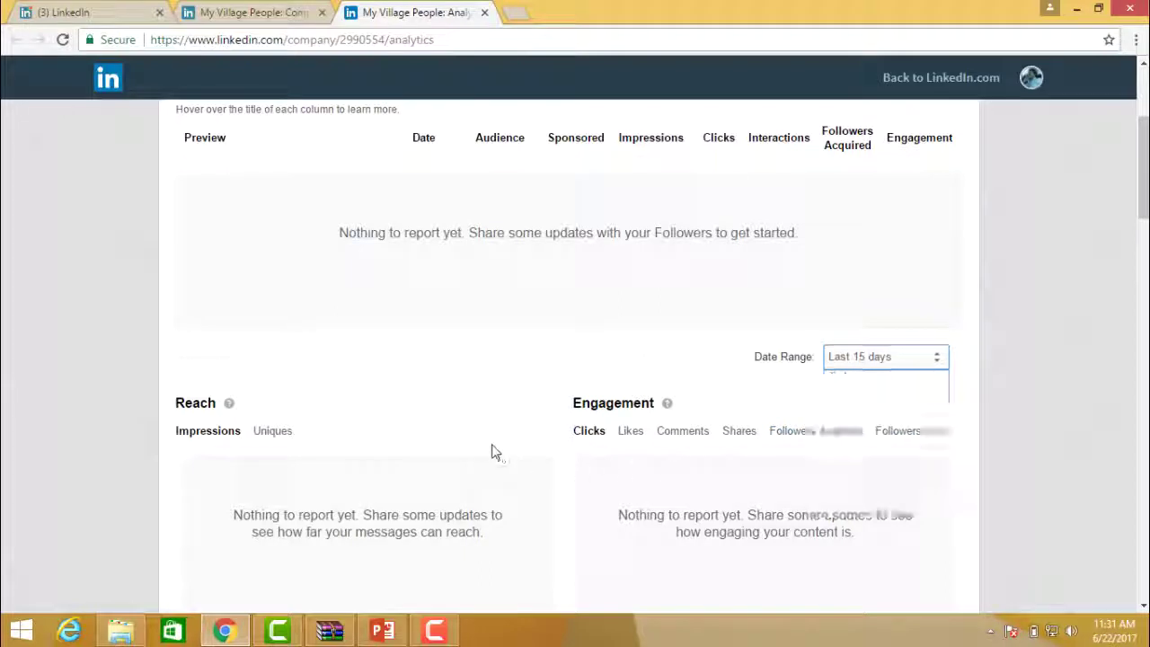
click(269, 433)
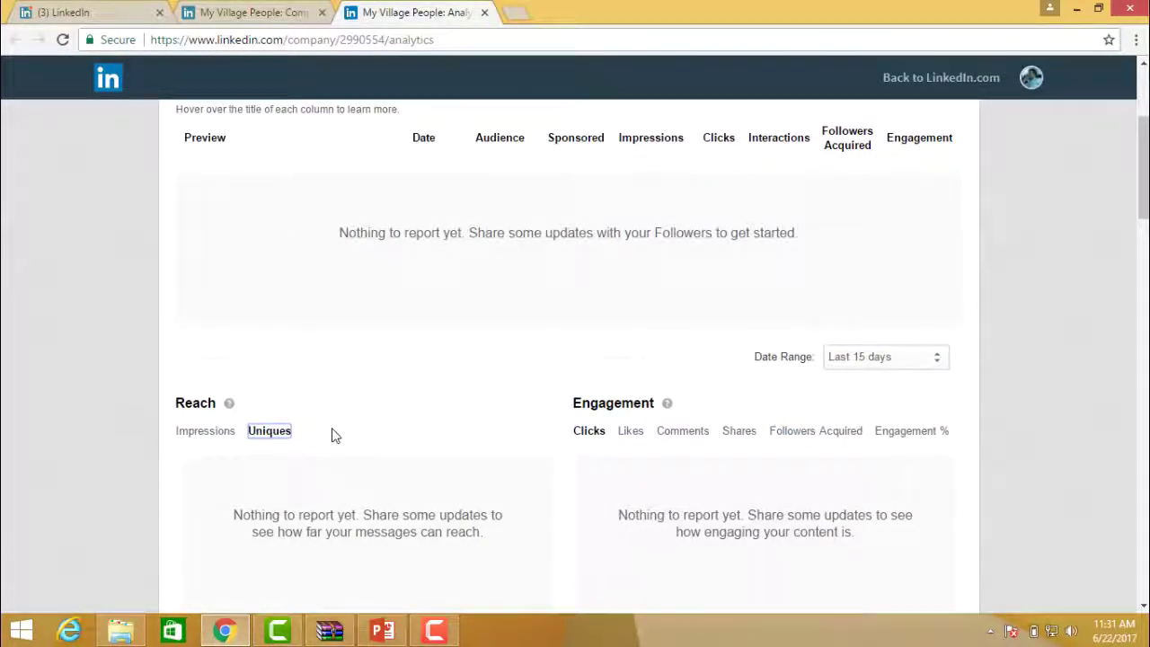
scroll(331, 434, up, 1)
scroll(333, 436, up, 2)
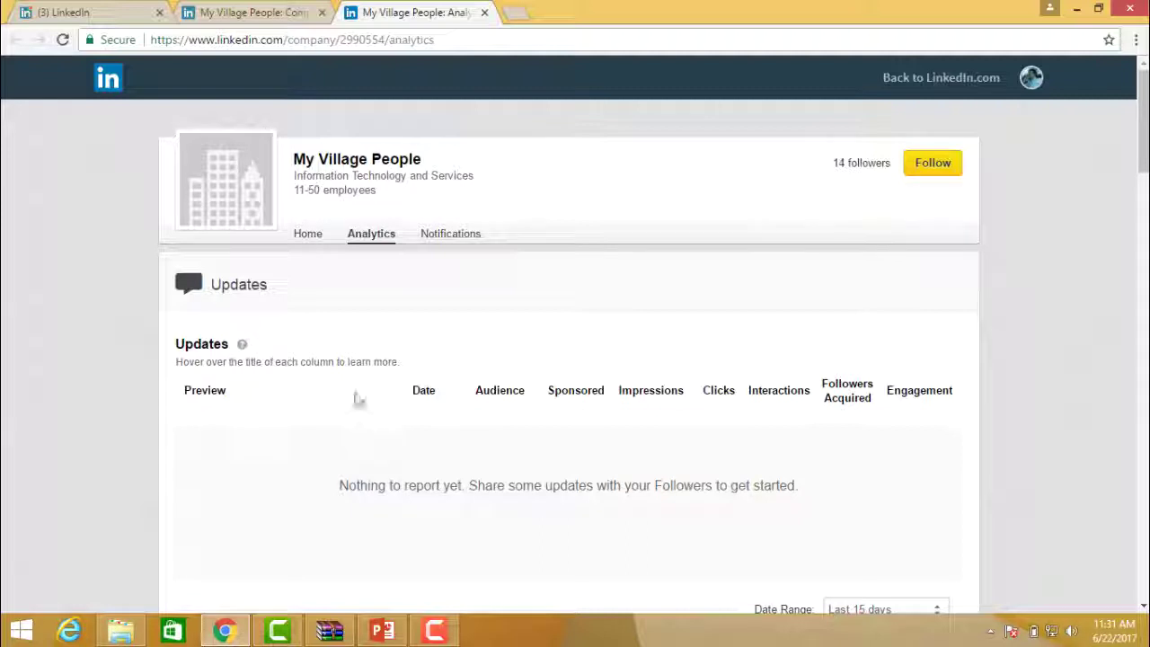
Step: Open the My Village People page's notifications and review today's social actions and the mentions
click(440, 234)
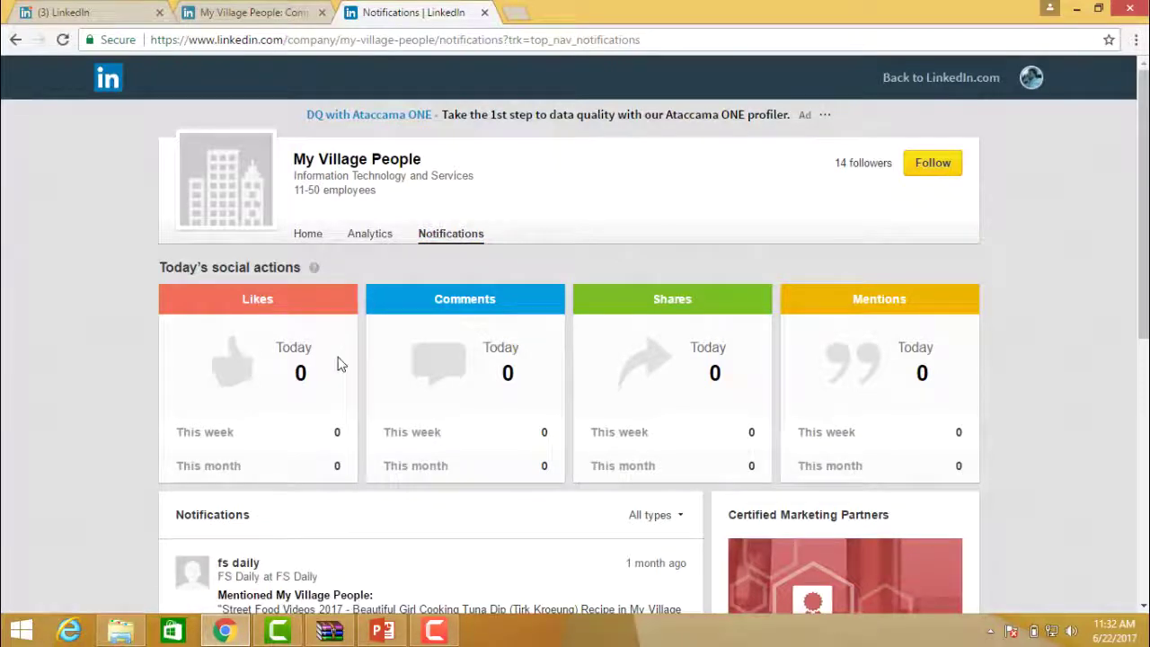
scroll(622, 364, down, 3)
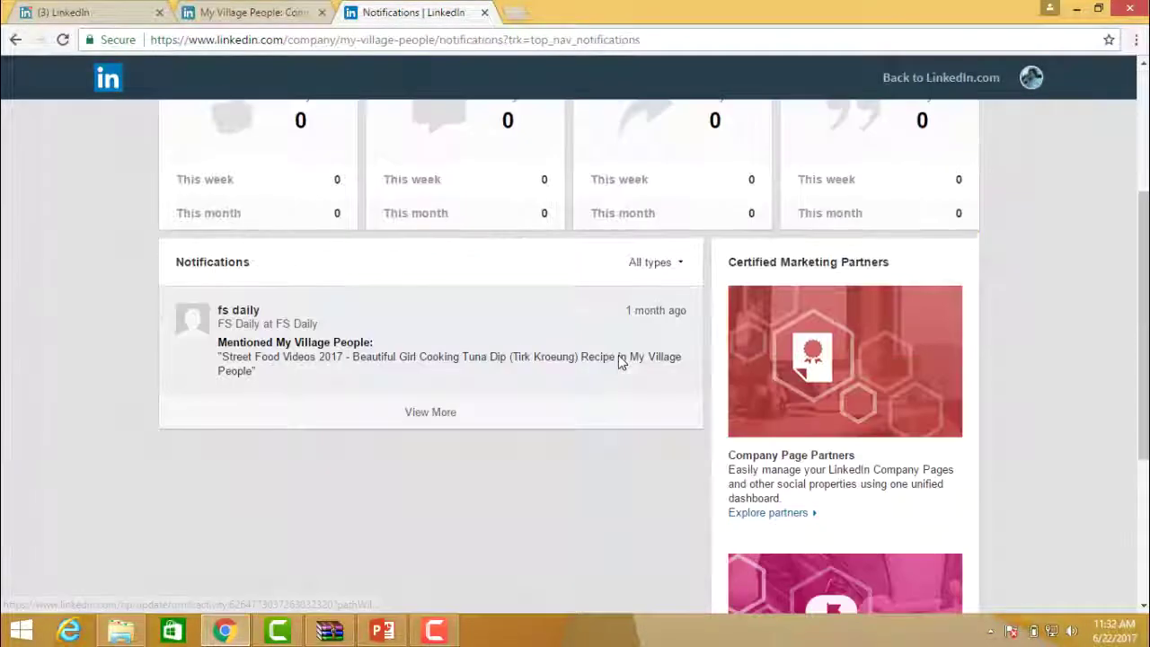
scroll(598, 380, down, 3)
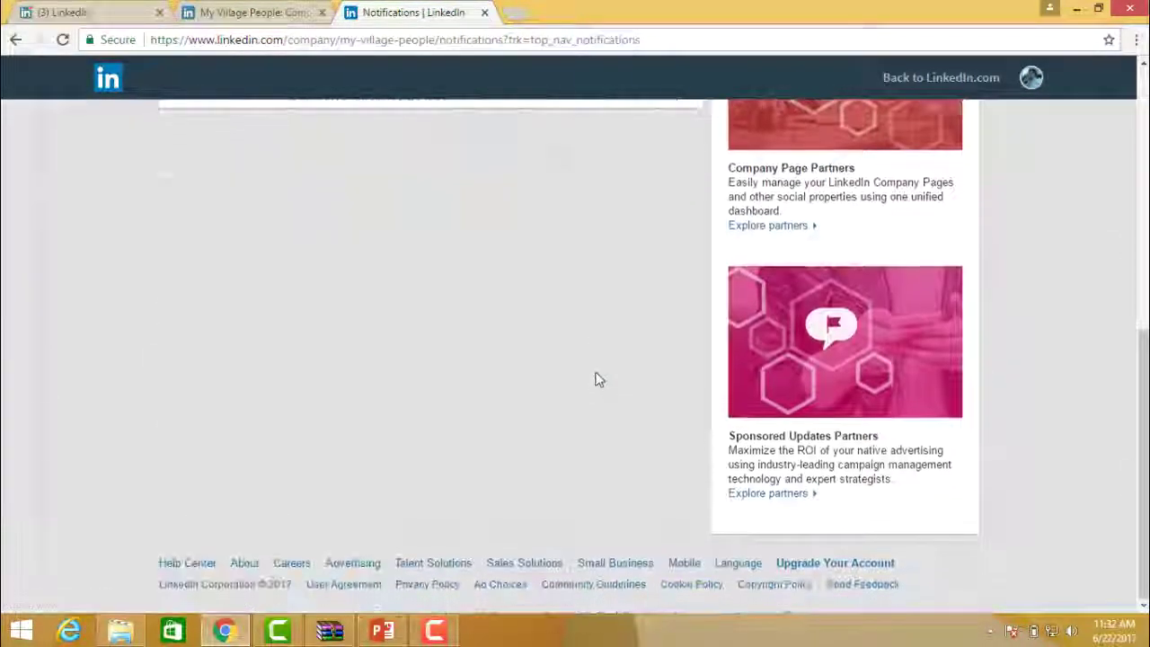
scroll(598, 380, up, 6)
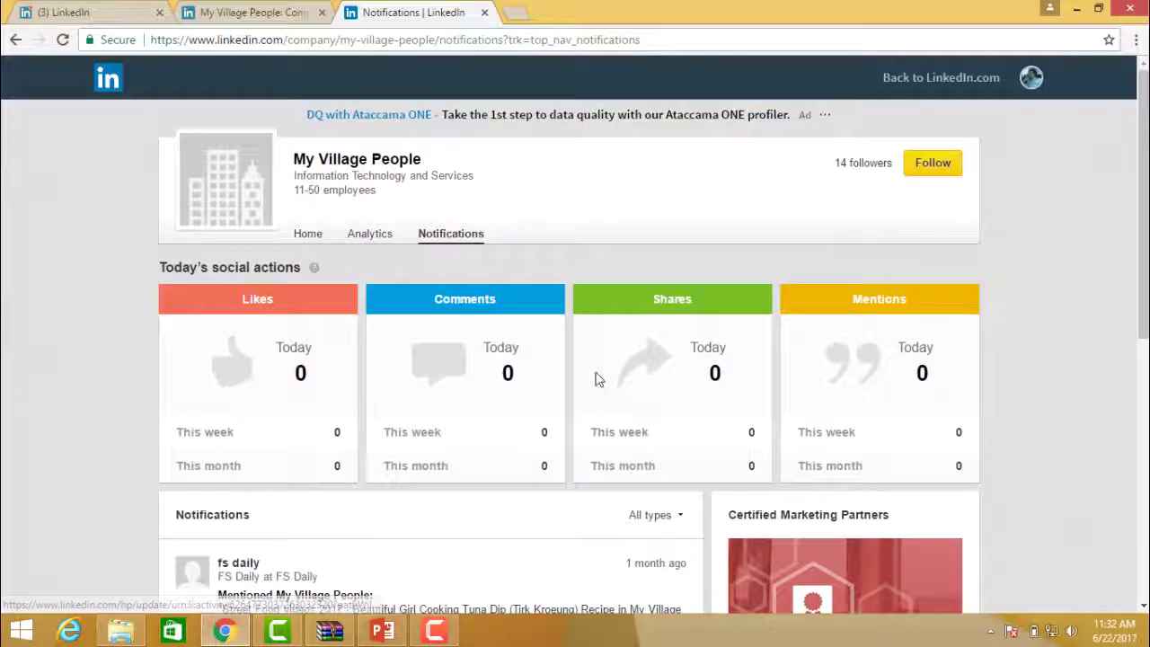
Step: Return to the My Village People page's analytics and look over the reach and engagement sections
click(361, 235)
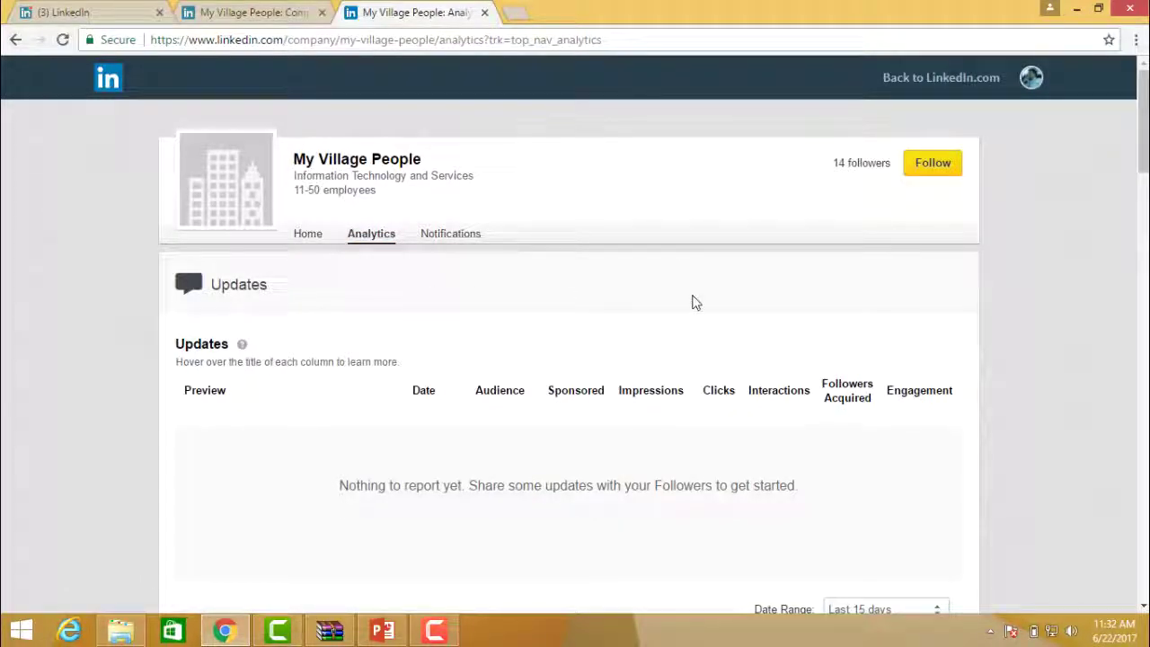
scroll(691, 302, down, 5)
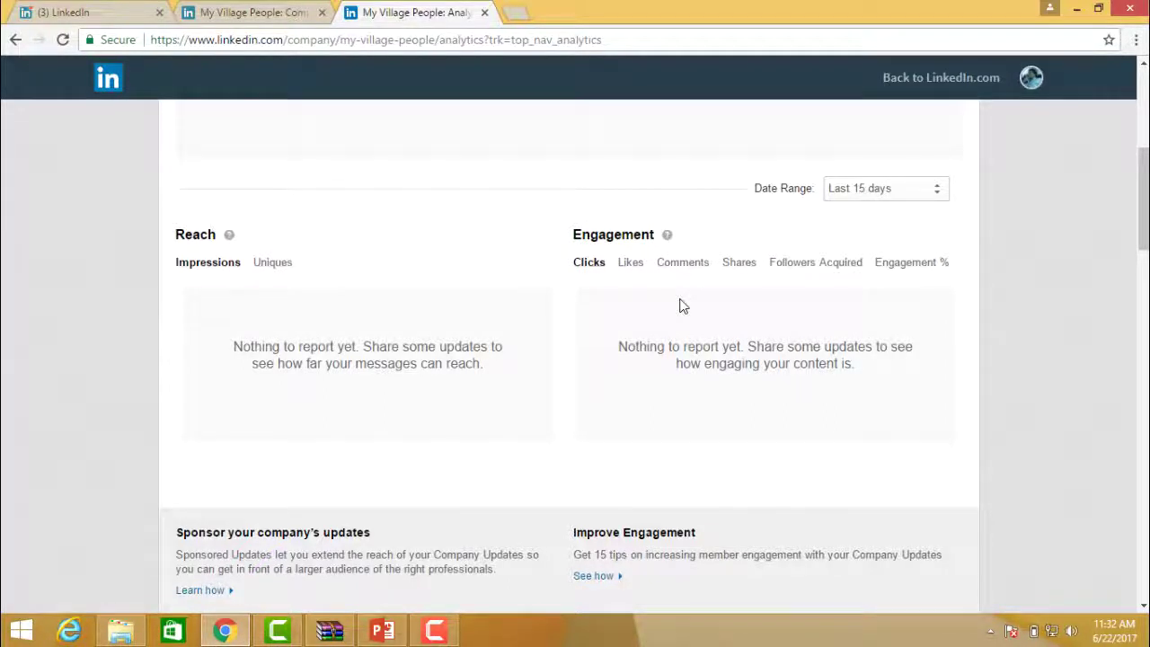
Step: Switch the Engagement chart to Followers Acquired and to Engagement % while looking over the My Village People page's analytics
scroll(680, 307, down, 4)
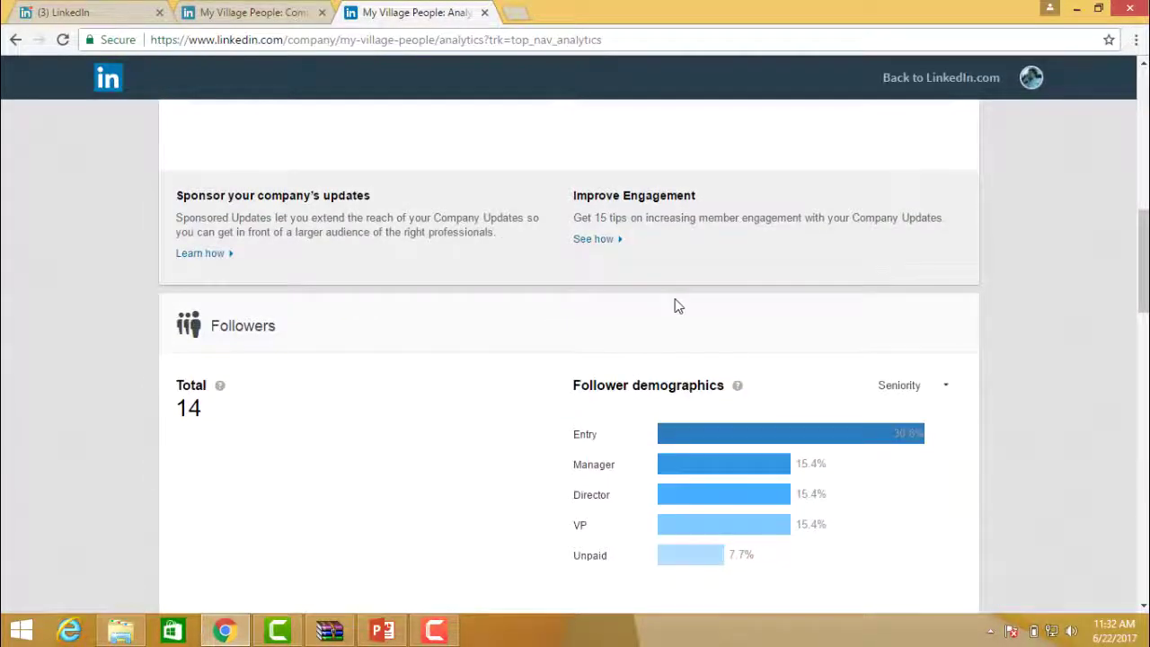
scroll(678, 306, up, 4)
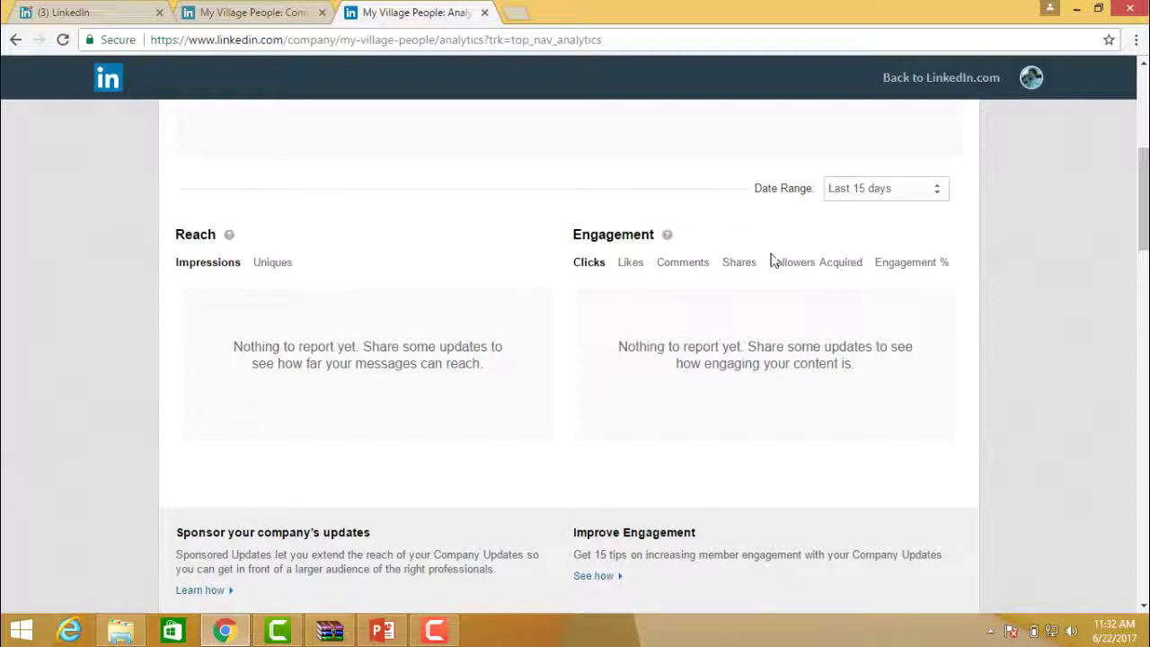
click(798, 268)
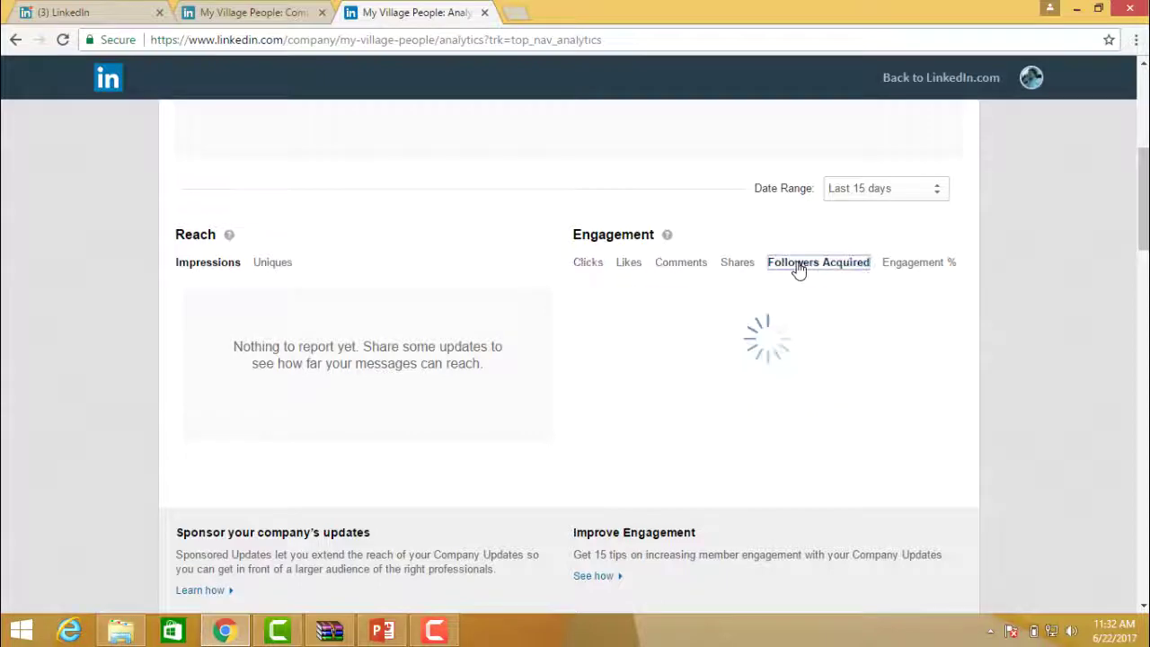
click(898, 265)
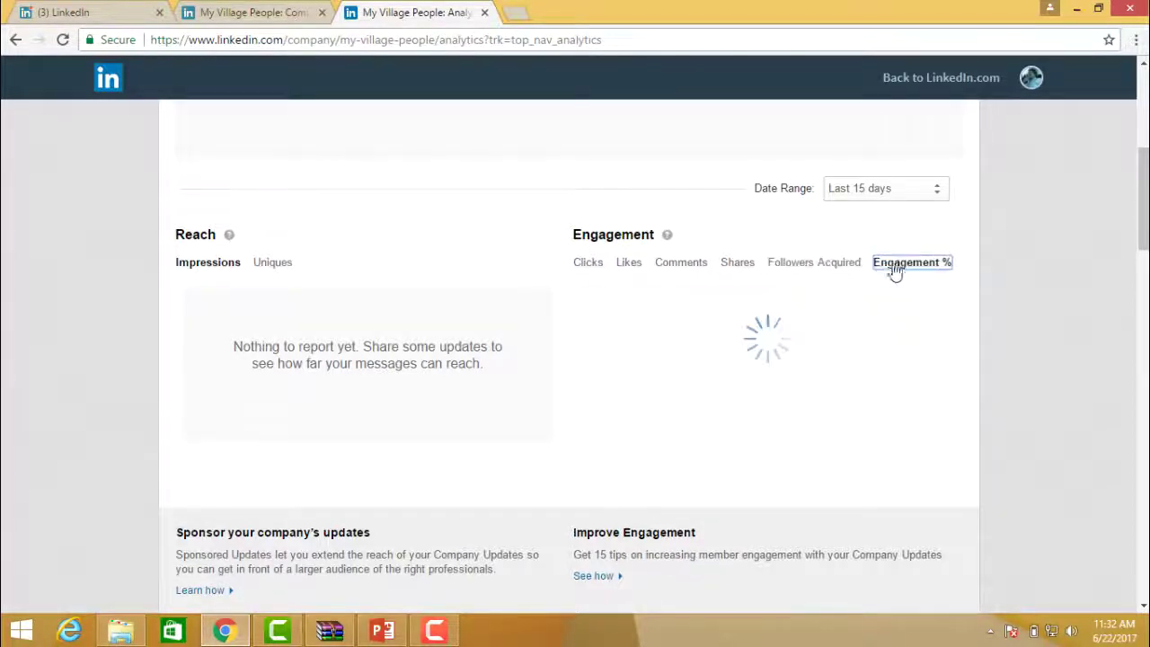
scroll(369, 338, up, 5)
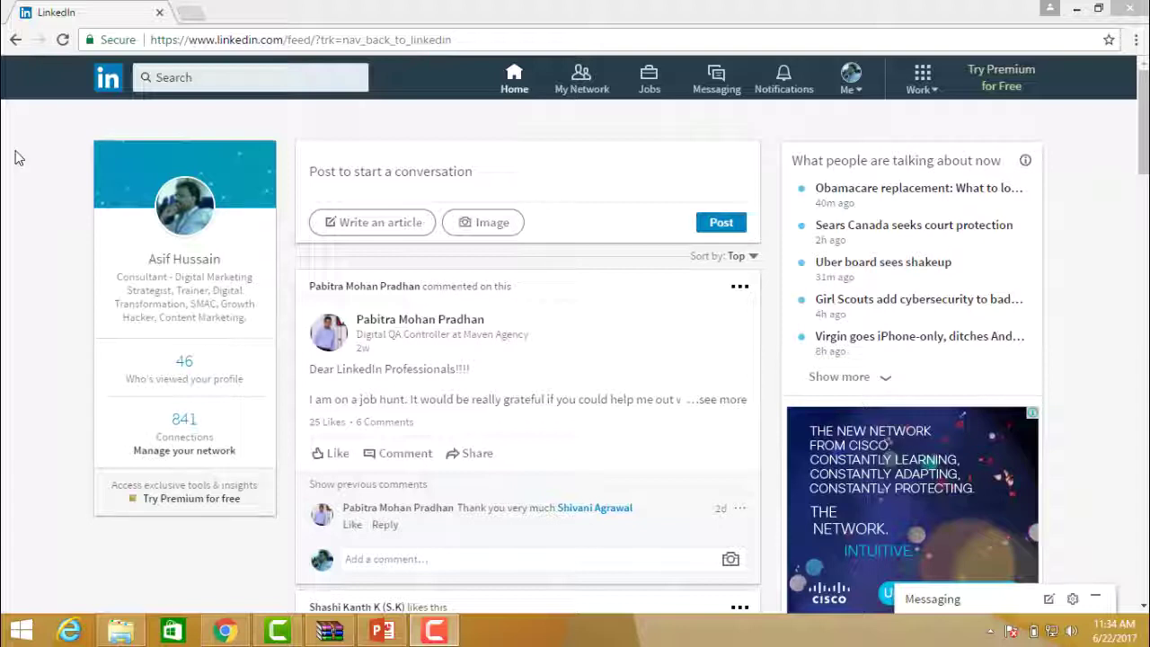
Step: Open your own profile from the home feed and look over its headline, summary and profile view figures
drag(305, 40, 144, 41)
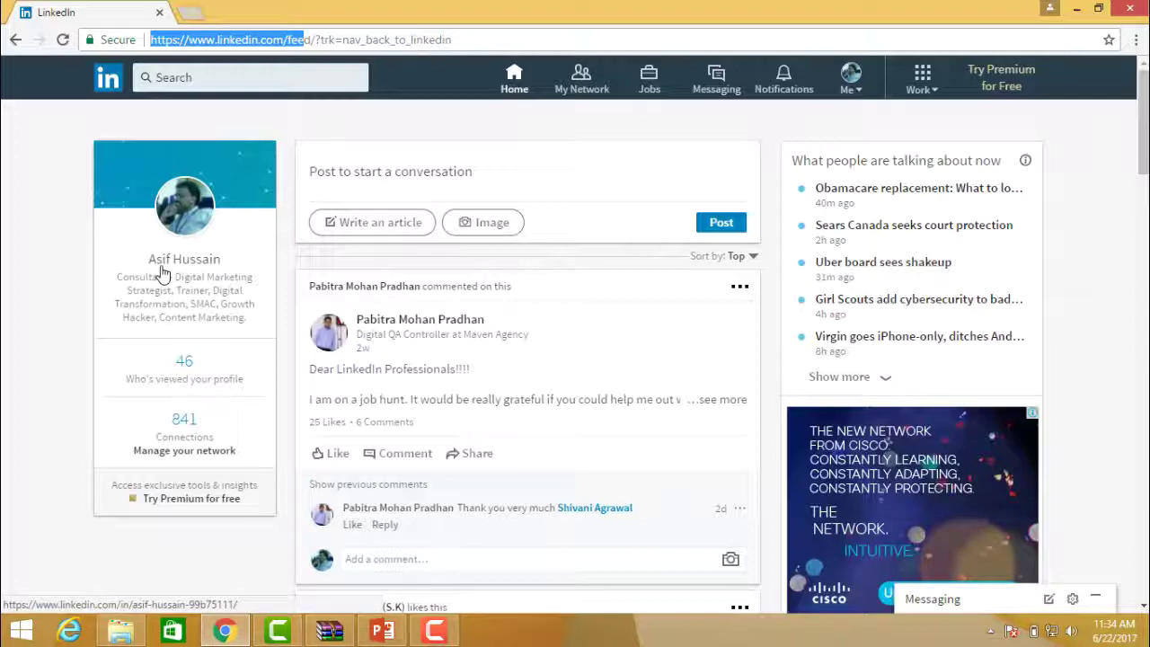
click(181, 218)
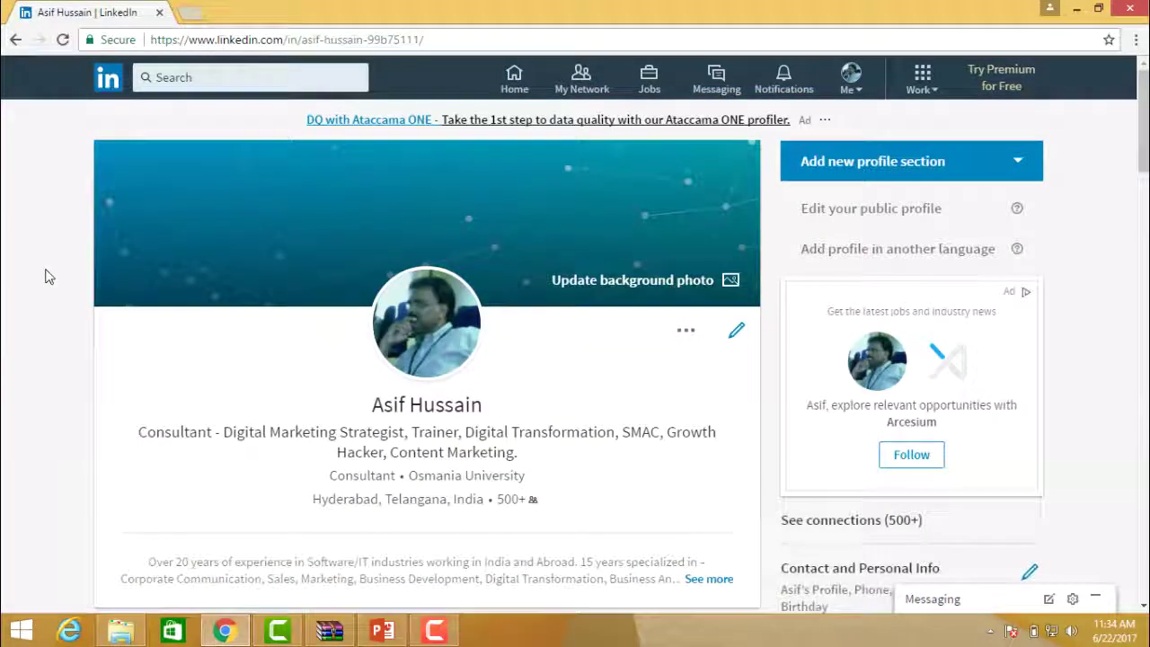
scroll(47, 275, down, 1)
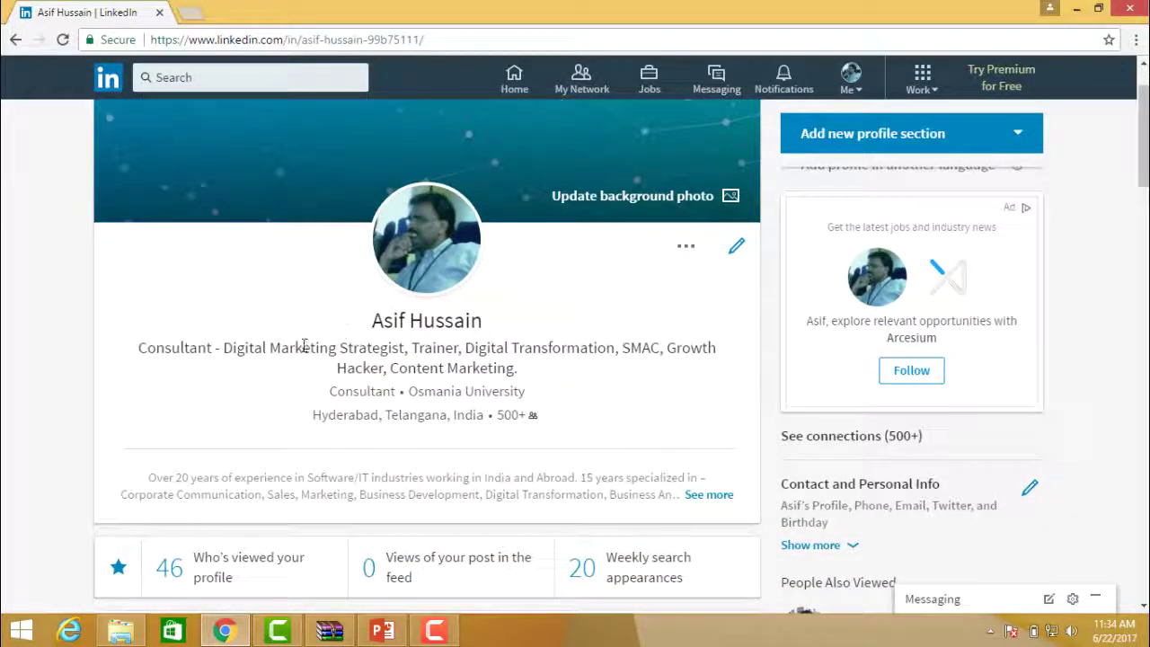
scroll(401, 388, down, 1)
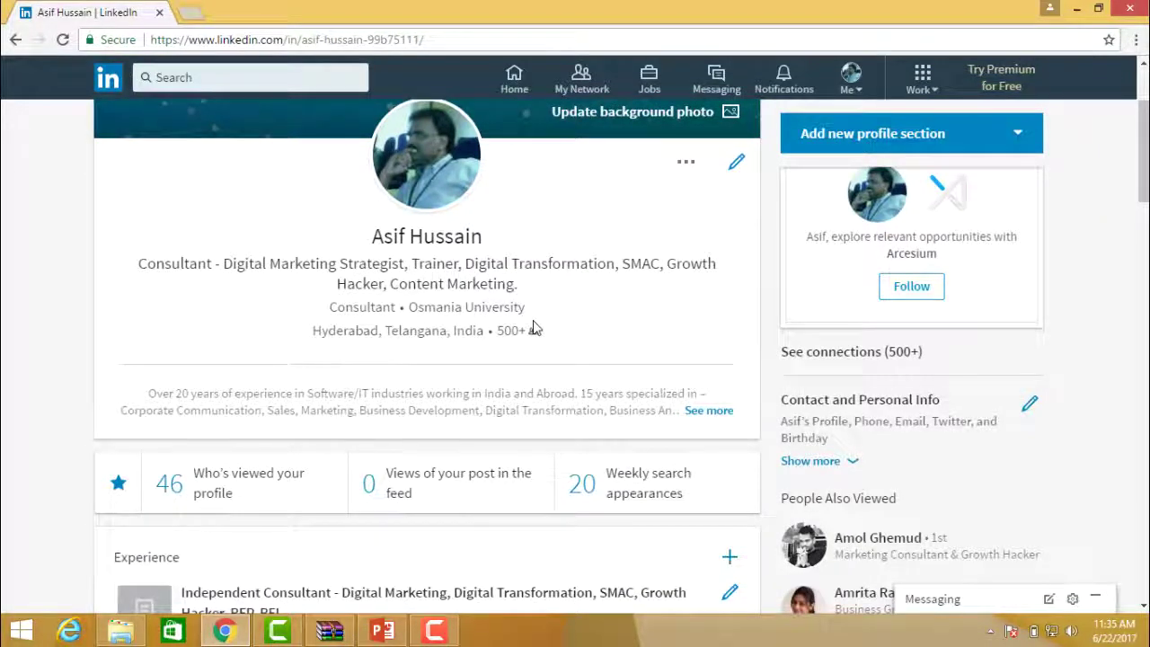
scroll(206, 371, down, 2)
scroll(186, 361, down, 2)
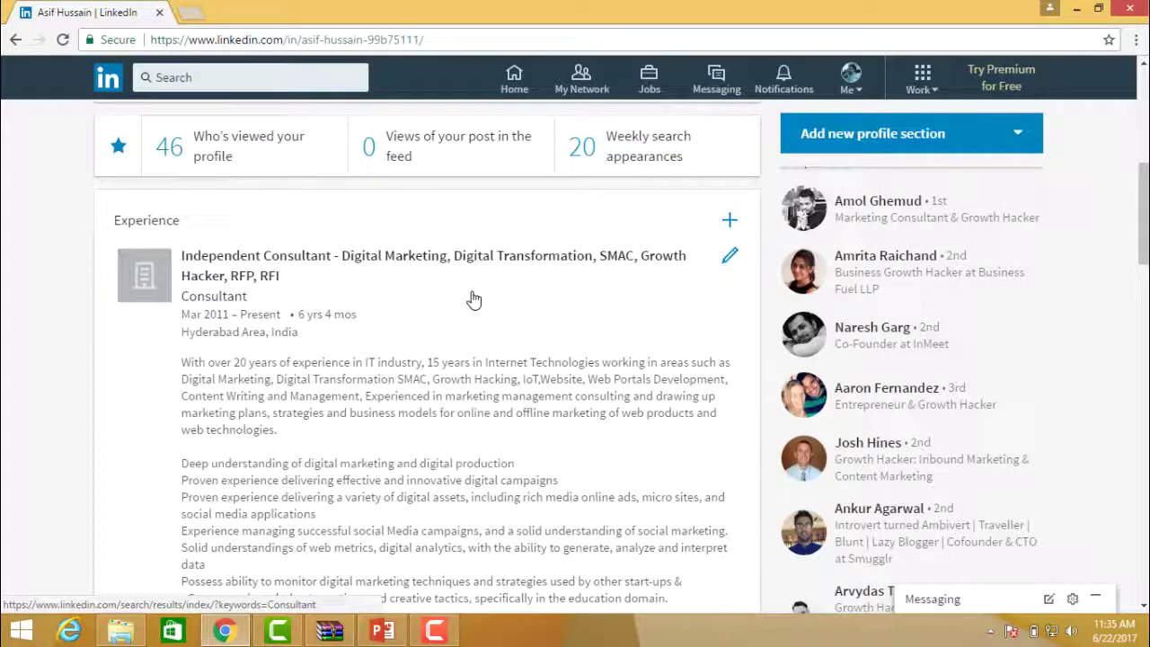
Step: Go through the profile's experience, education, skills, recommendations and interests, and return to its header
scroll(274, 347, down, 2)
scroll(269, 345, down, 3)
scroll(270, 345, down, 8)
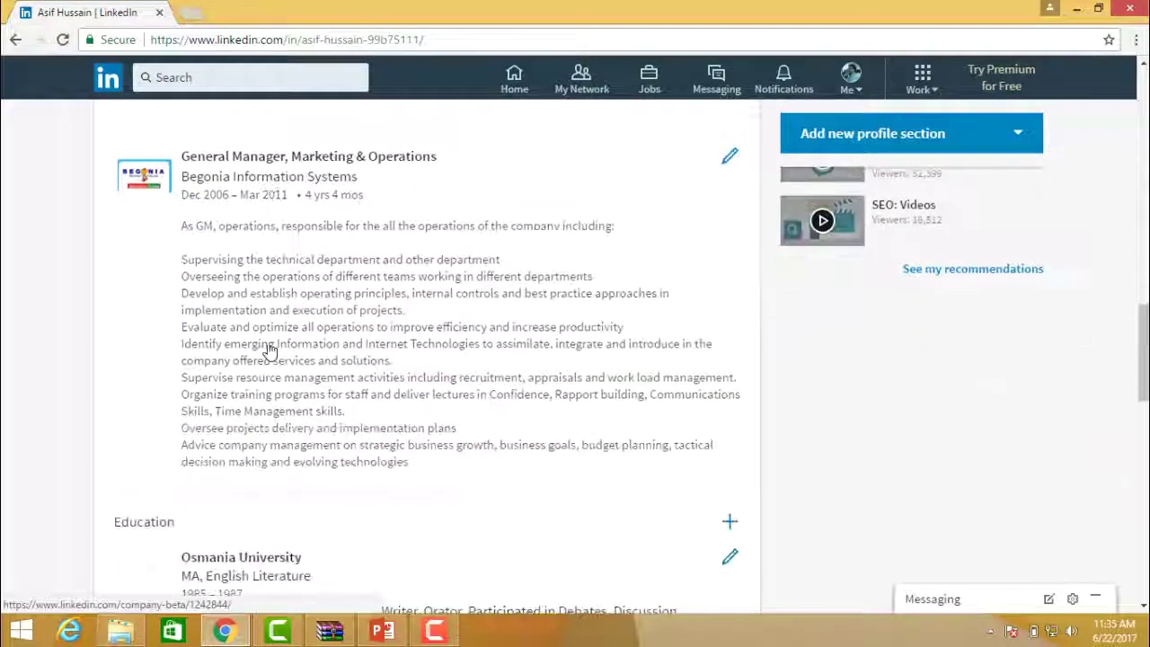
scroll(271, 349, down, 4)
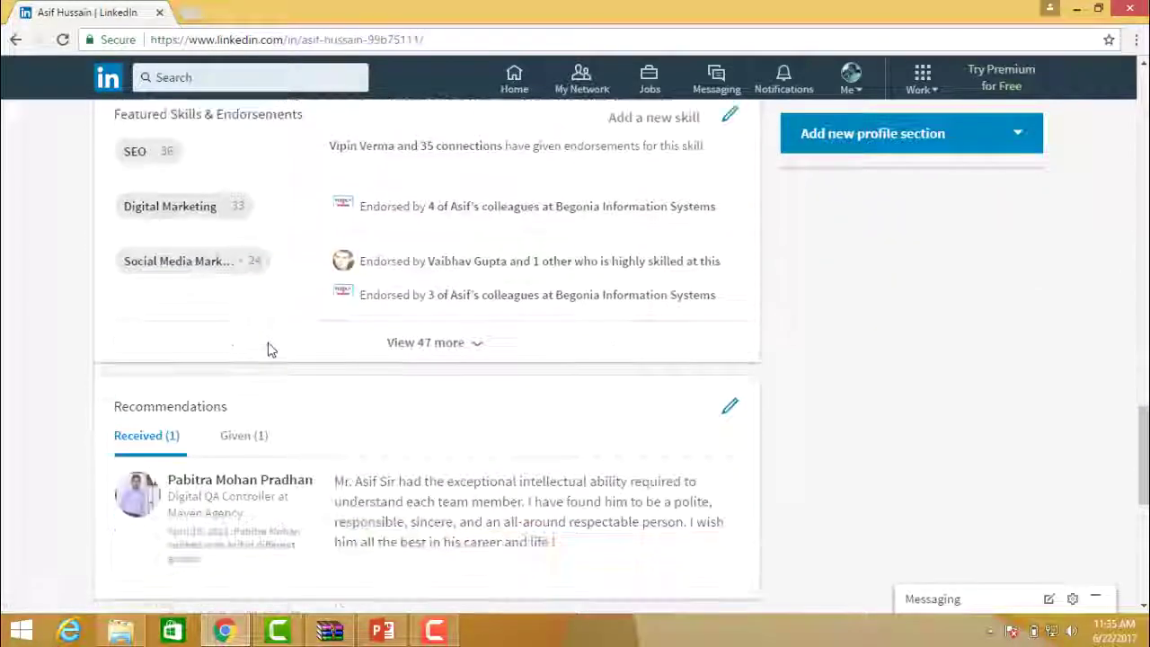
scroll(269, 350, down, 6)
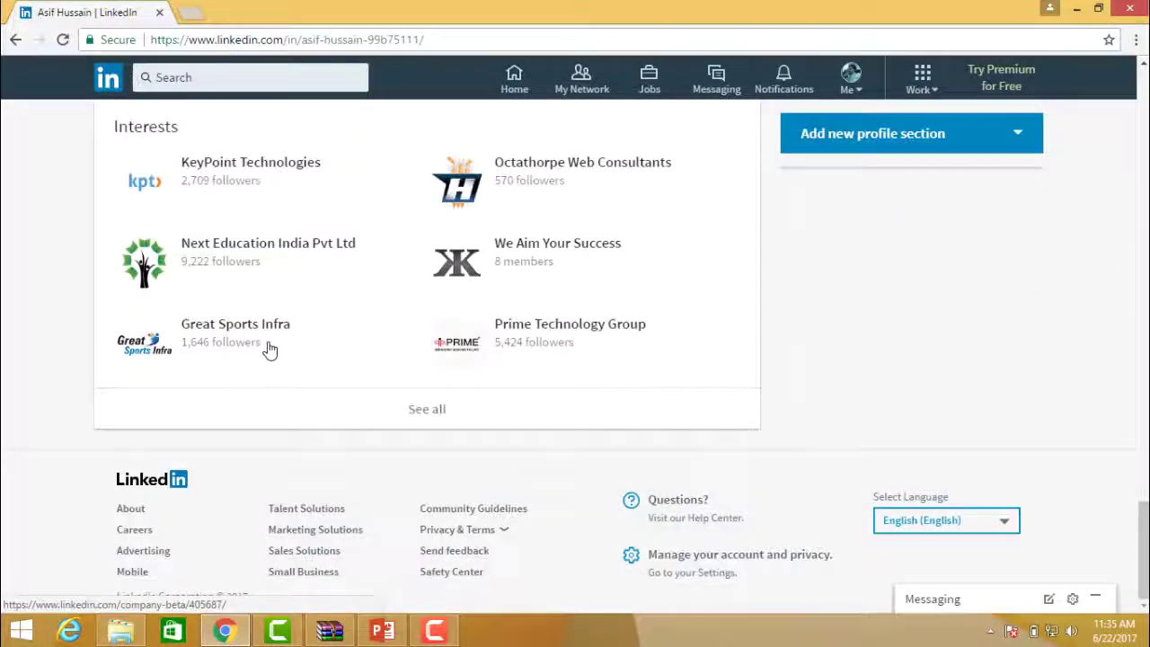
scroll(270, 351, up, 20)
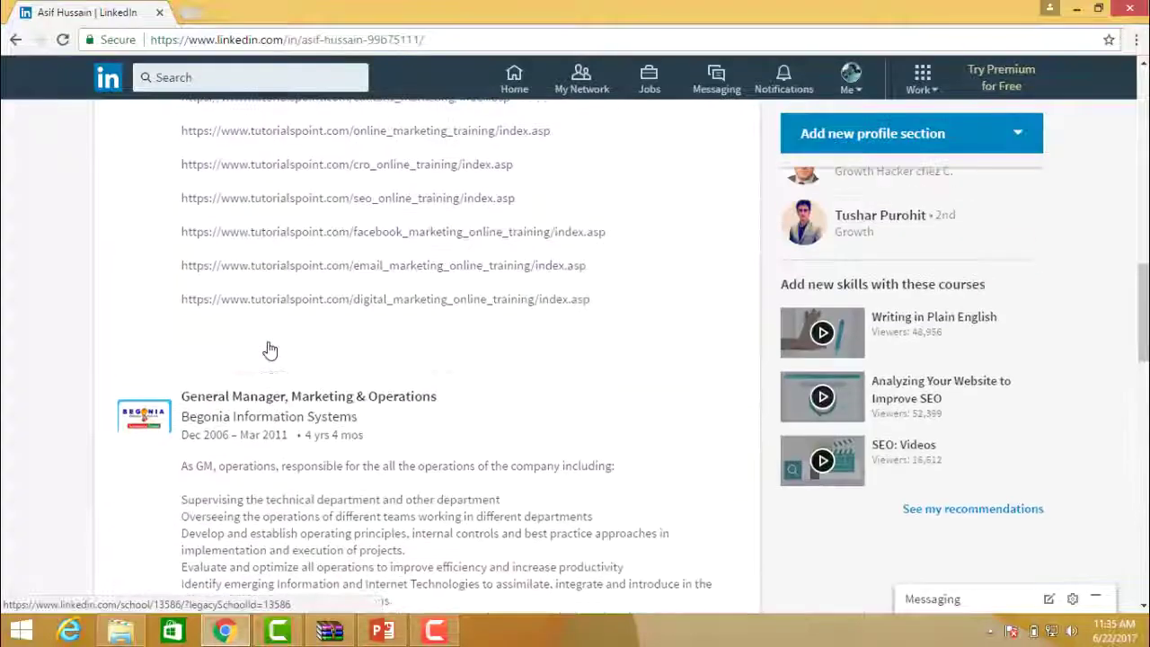
scroll(269, 350, up, 6)
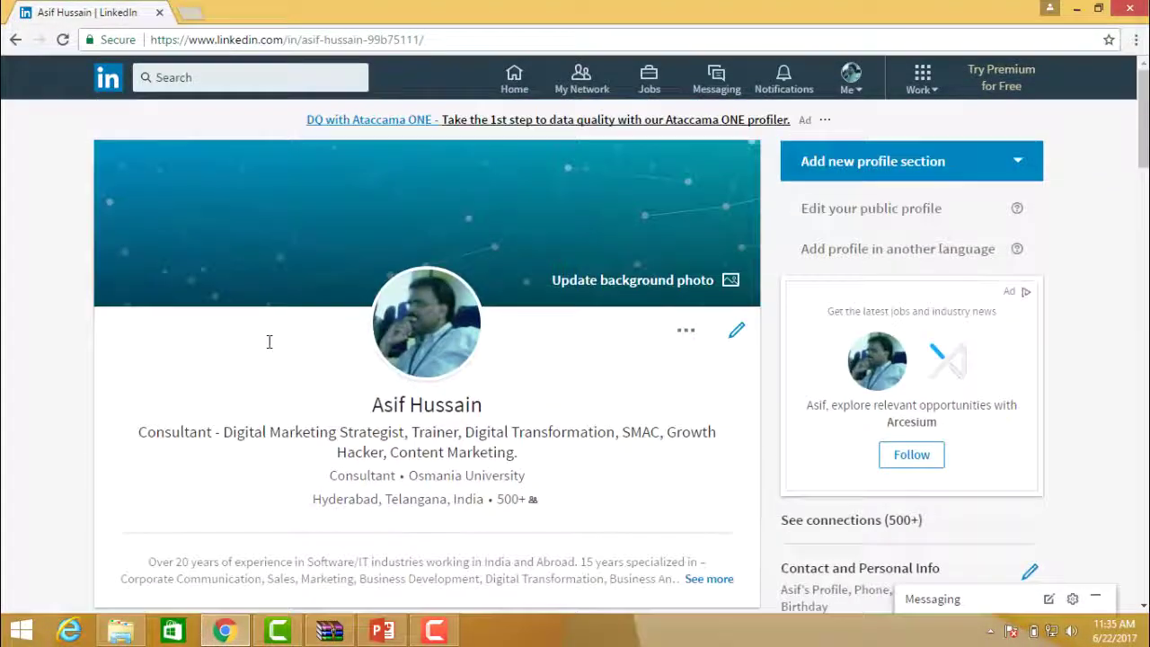
Step: Go back to the home feed and review the list of people who viewed your profile
click(512, 88)
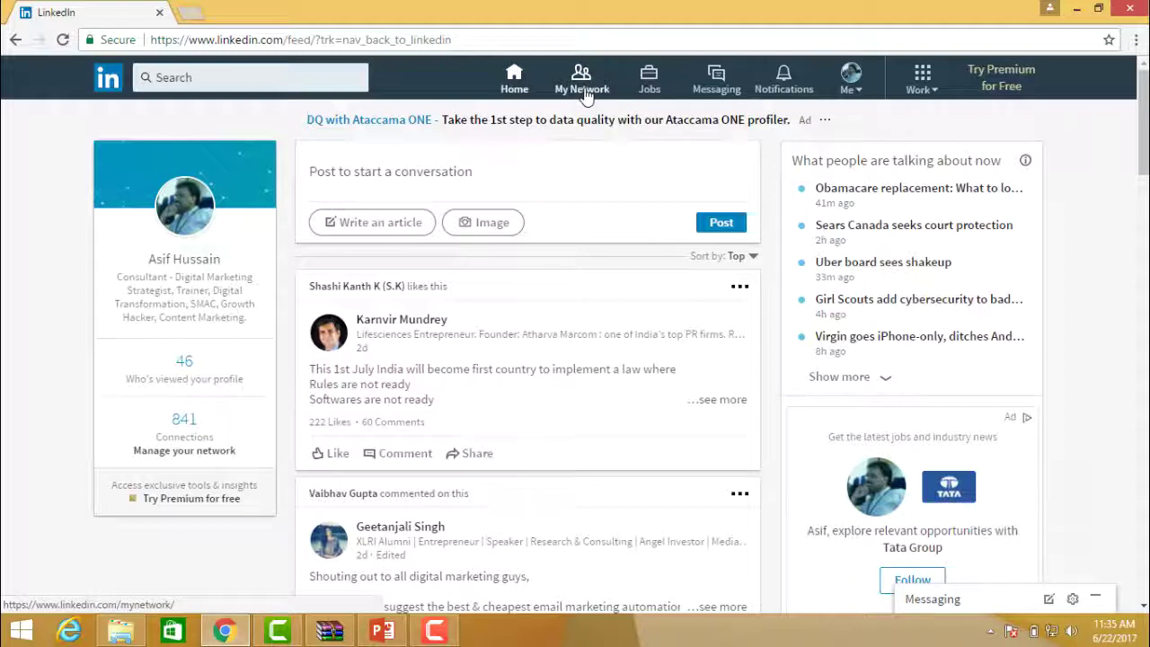
click(185, 362)
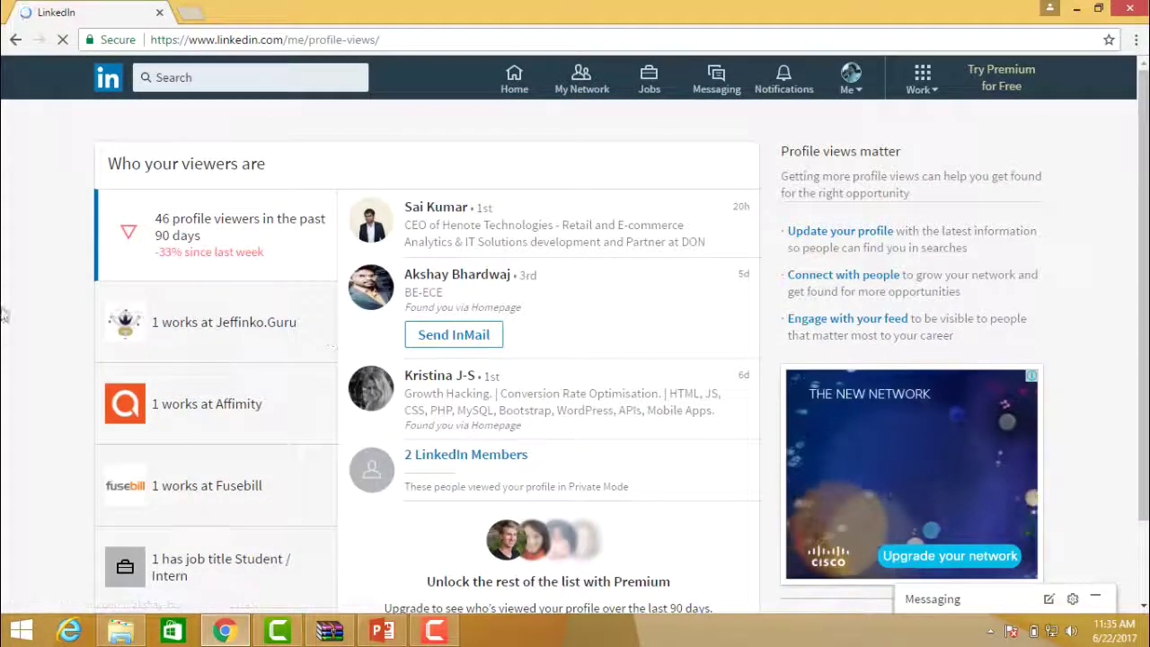
scroll(569, 253, down, 1)
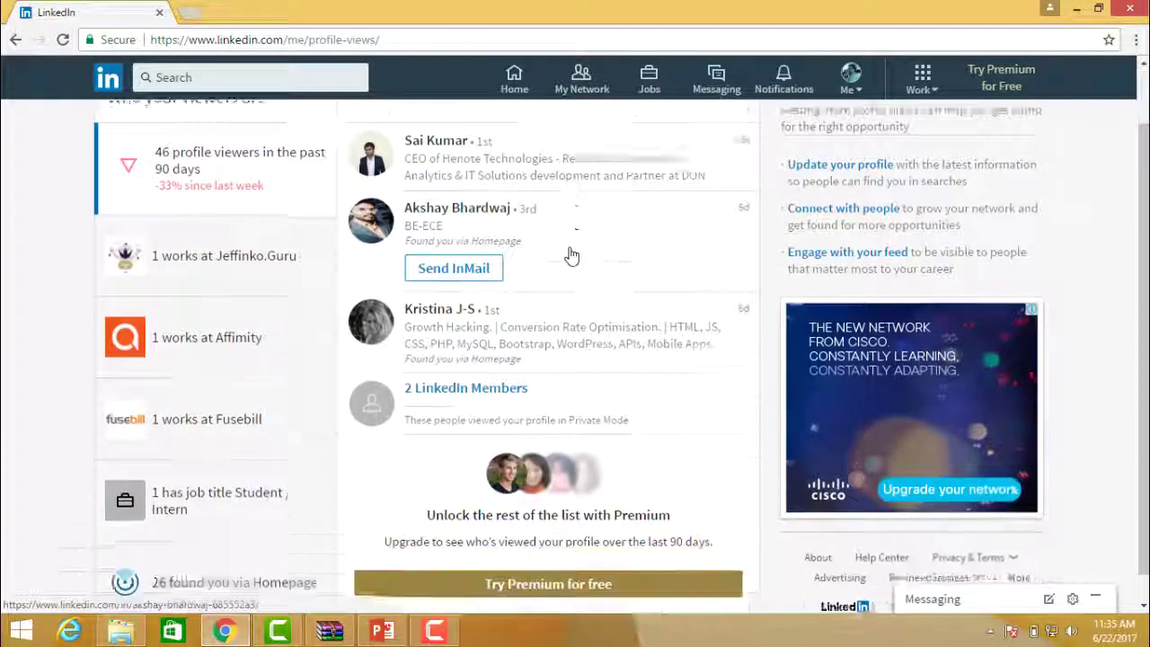
scroll(551, 269, up, 1)
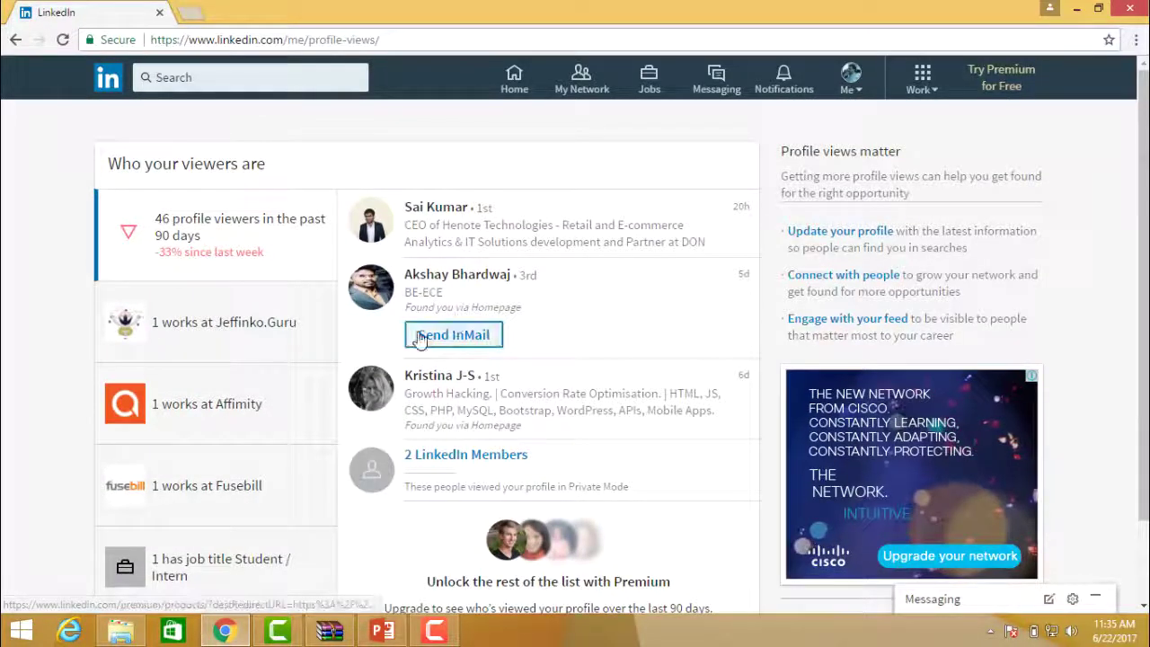
scroll(419, 336, down, 1)
scroll(585, 370, up, 1)
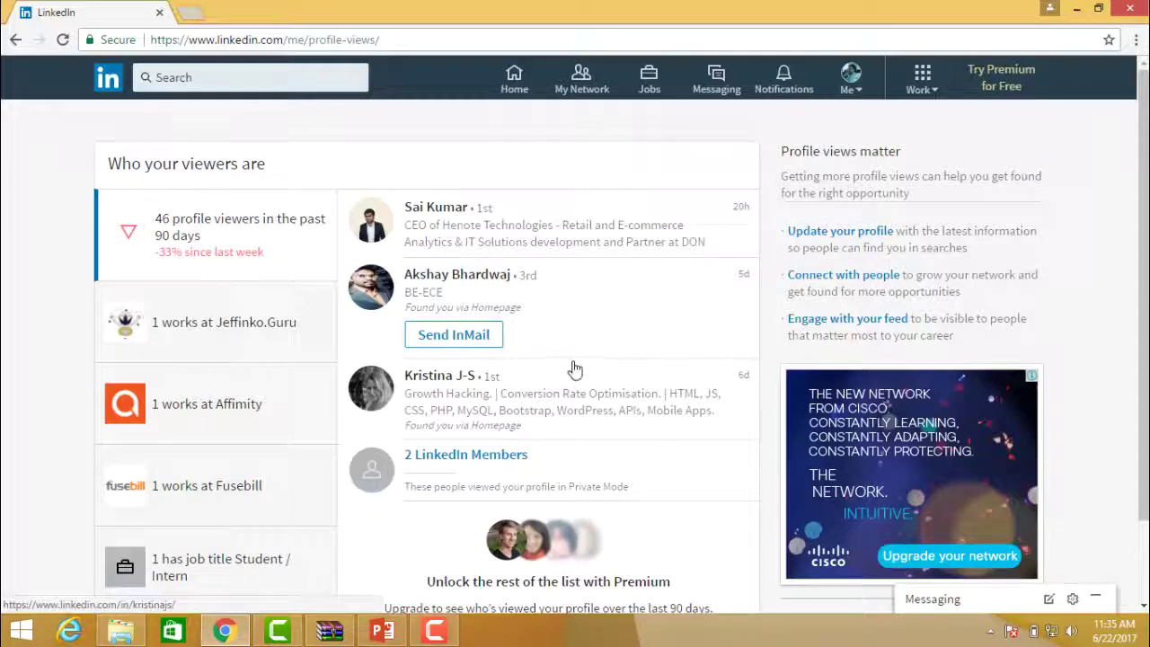
Step: From the home feed, open the full list of your connections and browse through it
click(512, 87)
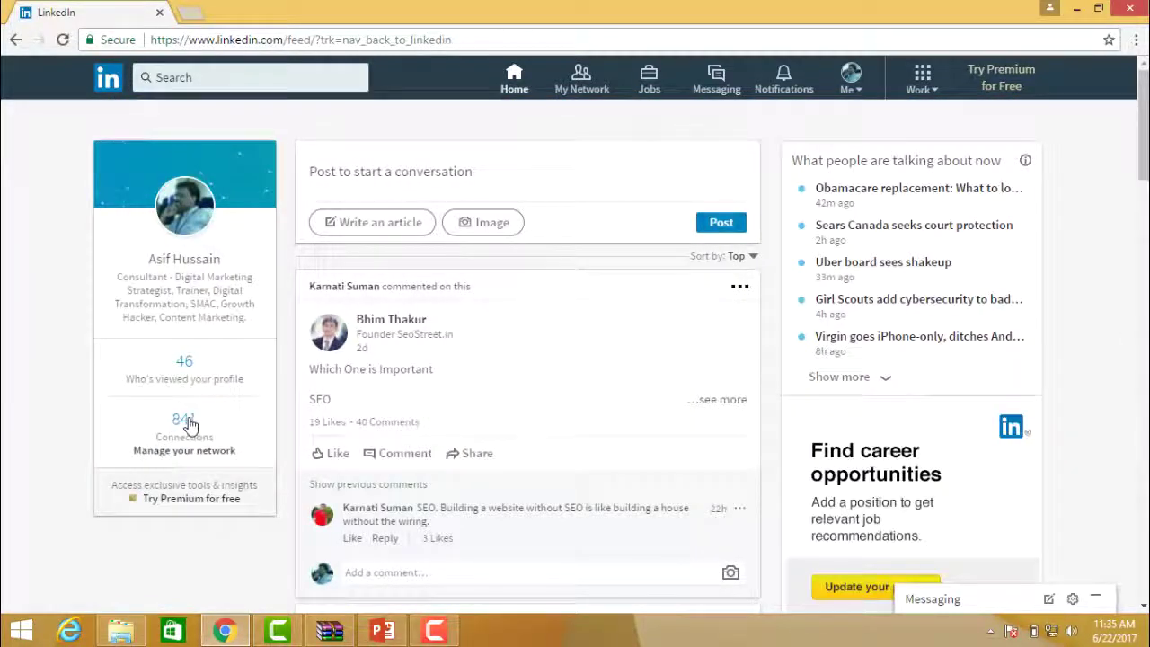
click(187, 422)
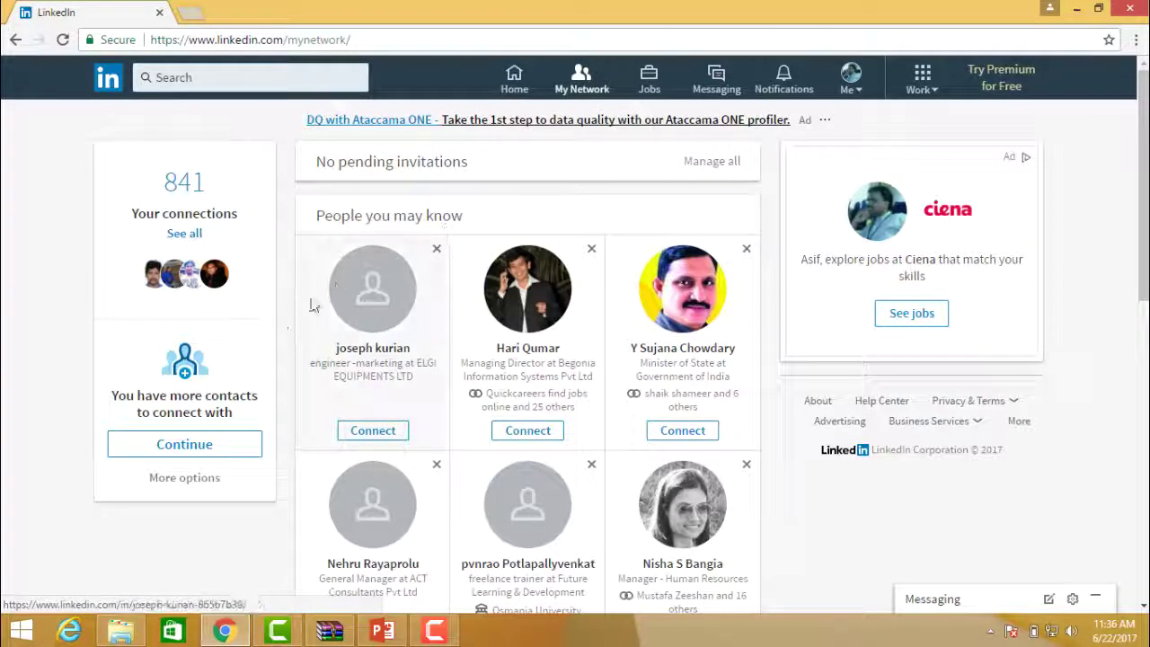
click(192, 234)
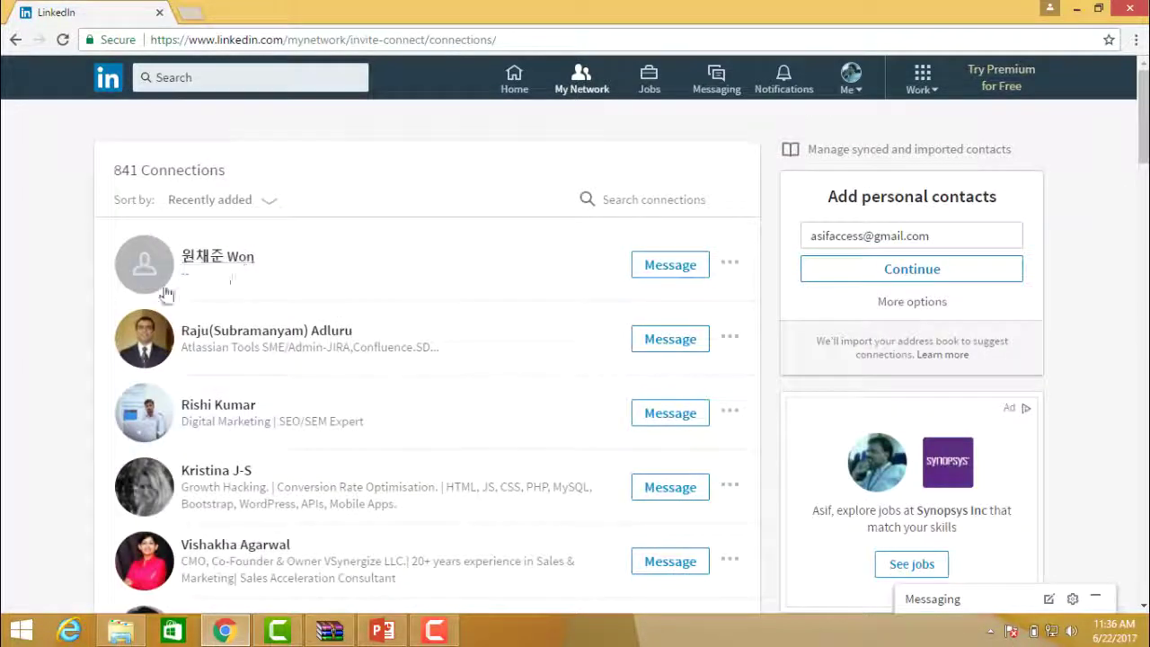
scroll(386, 295, down, 10)
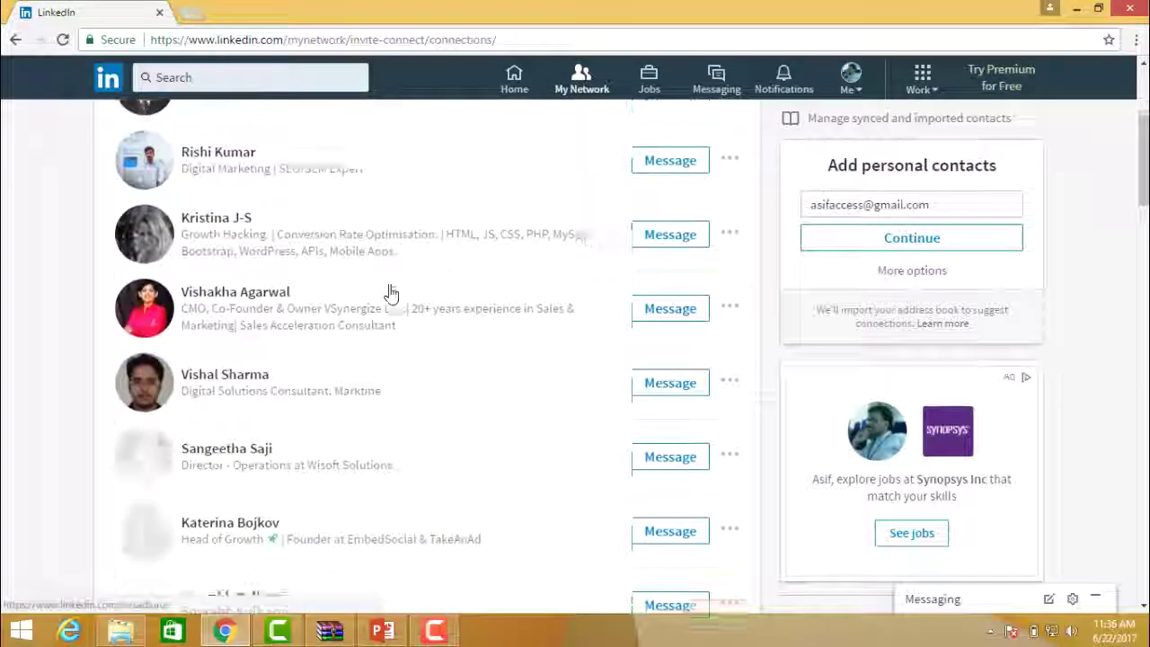
scroll(368, 284, down, 20)
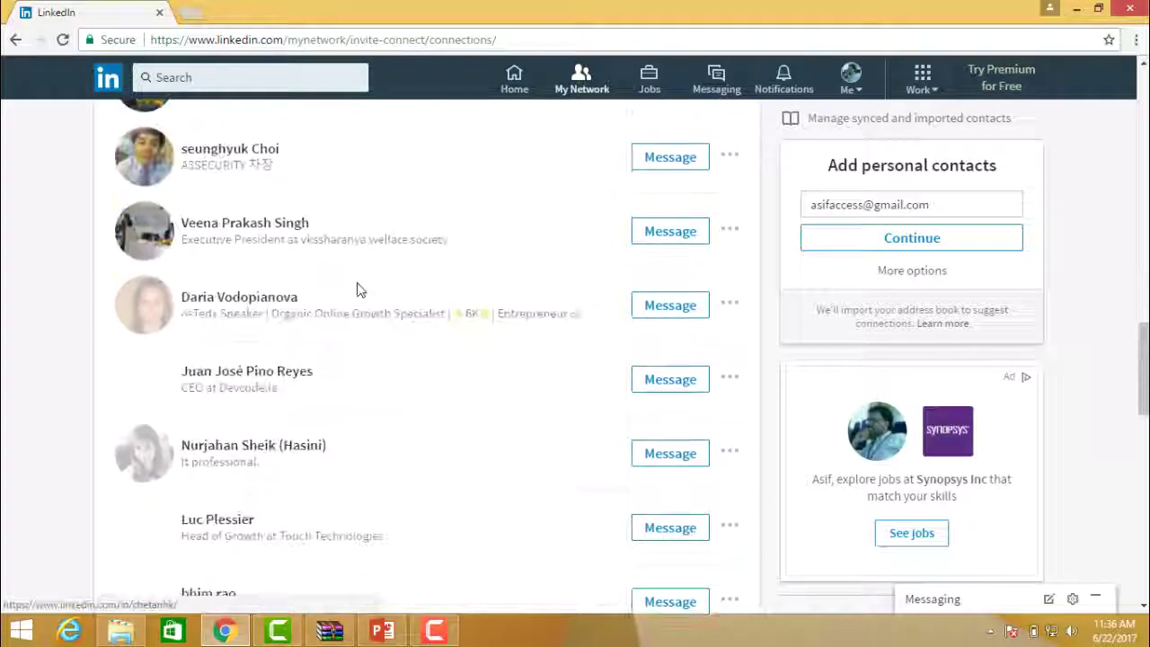
scroll(357, 285, down, 4)
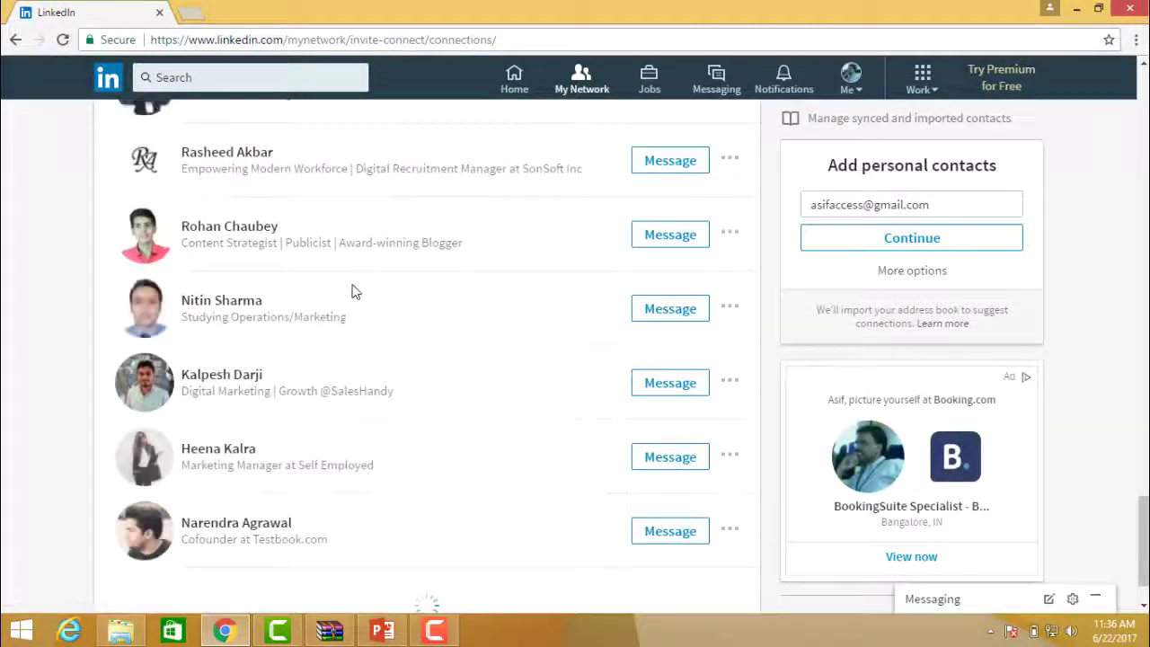
scroll(353, 292, down, 8)
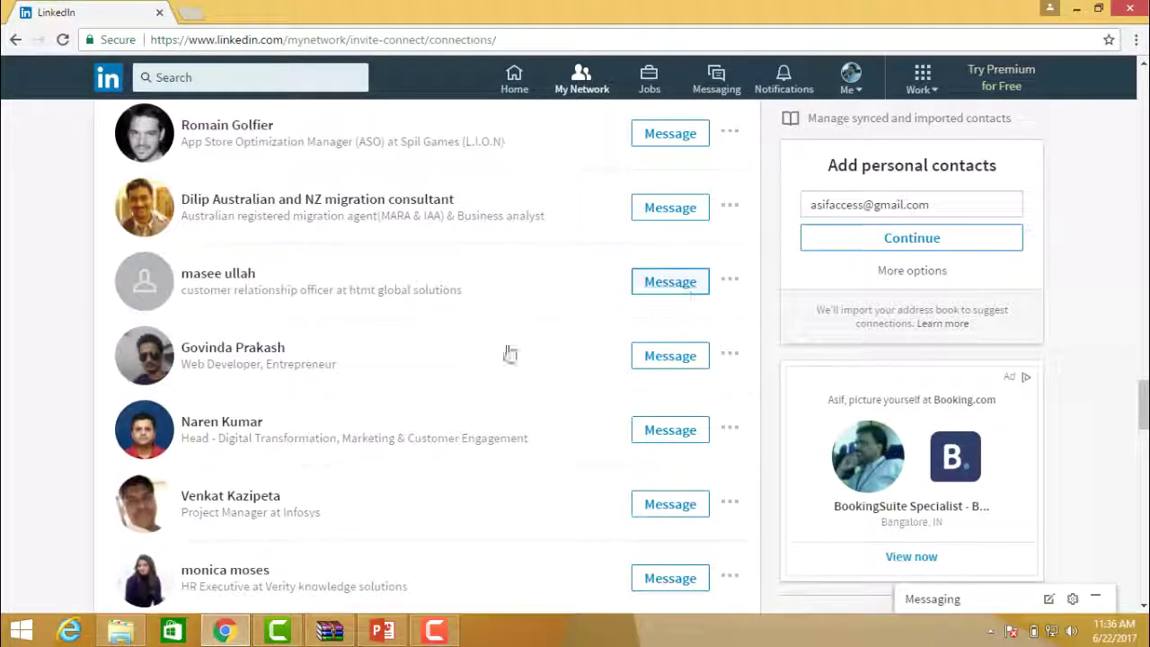
scroll(404, 440, down, 20)
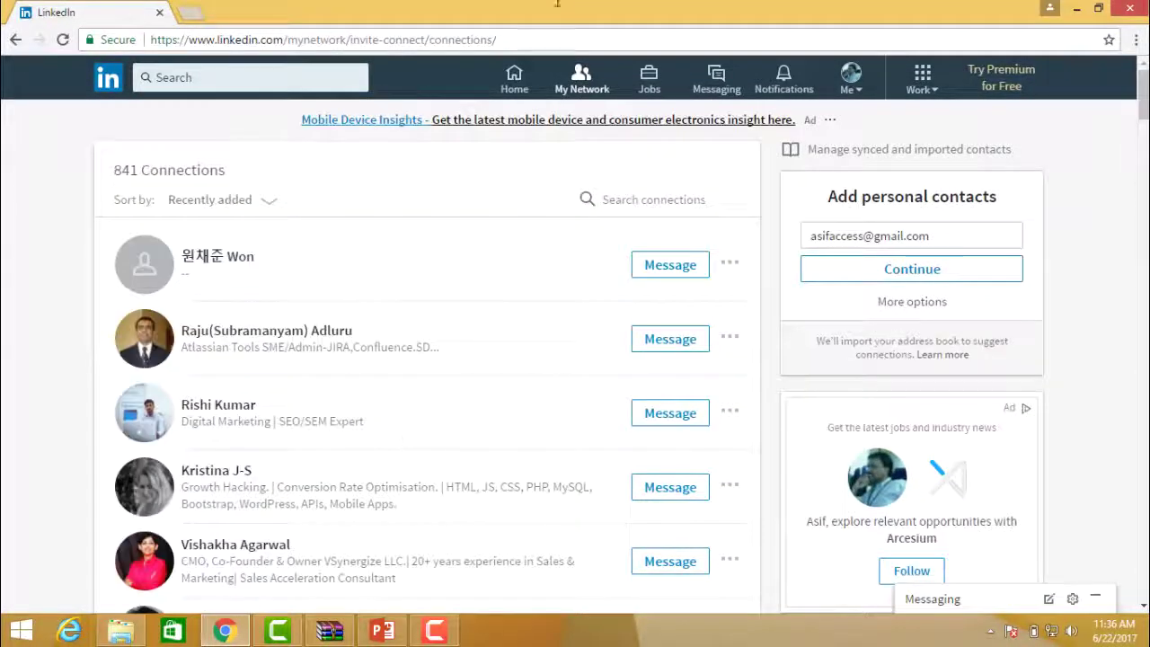
Step: Return to the My Network page and browse the people suggested under People you may know
click(581, 87)
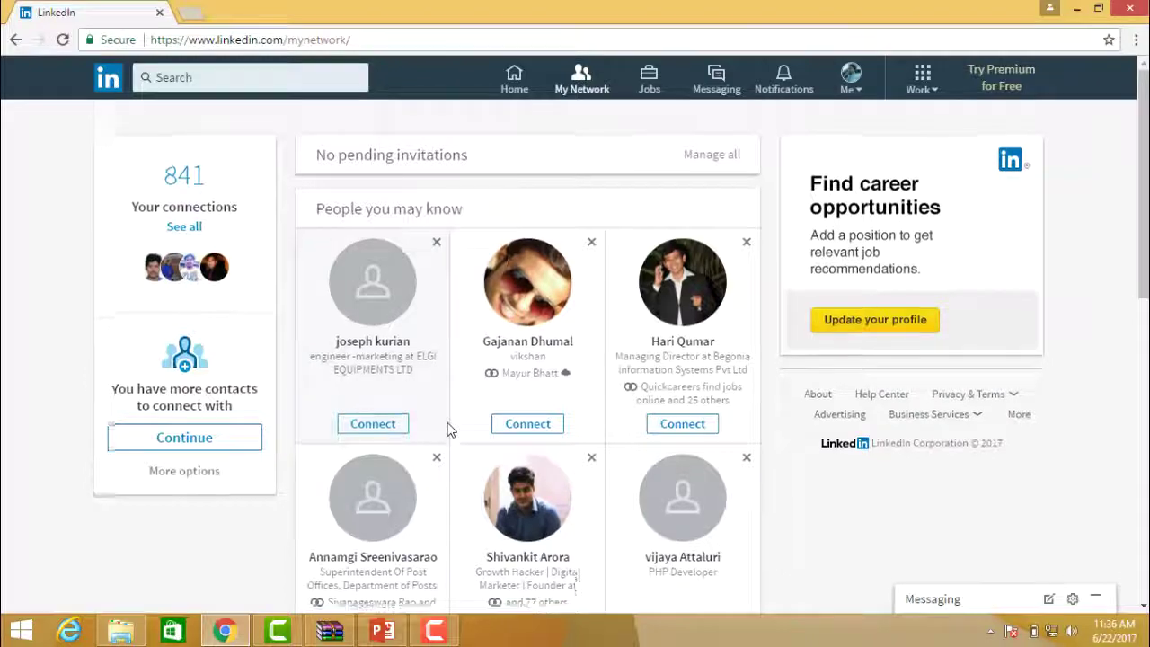
scroll(449, 431, down, 6)
scroll(449, 430, down, 6)
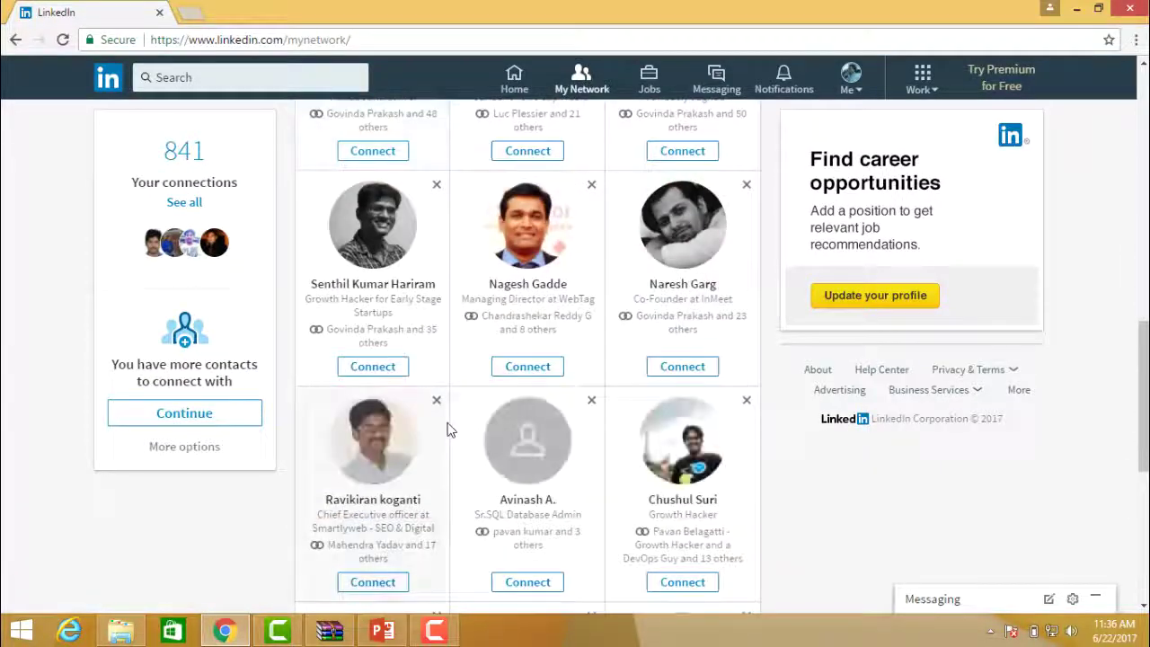
scroll(449, 431, down, 6)
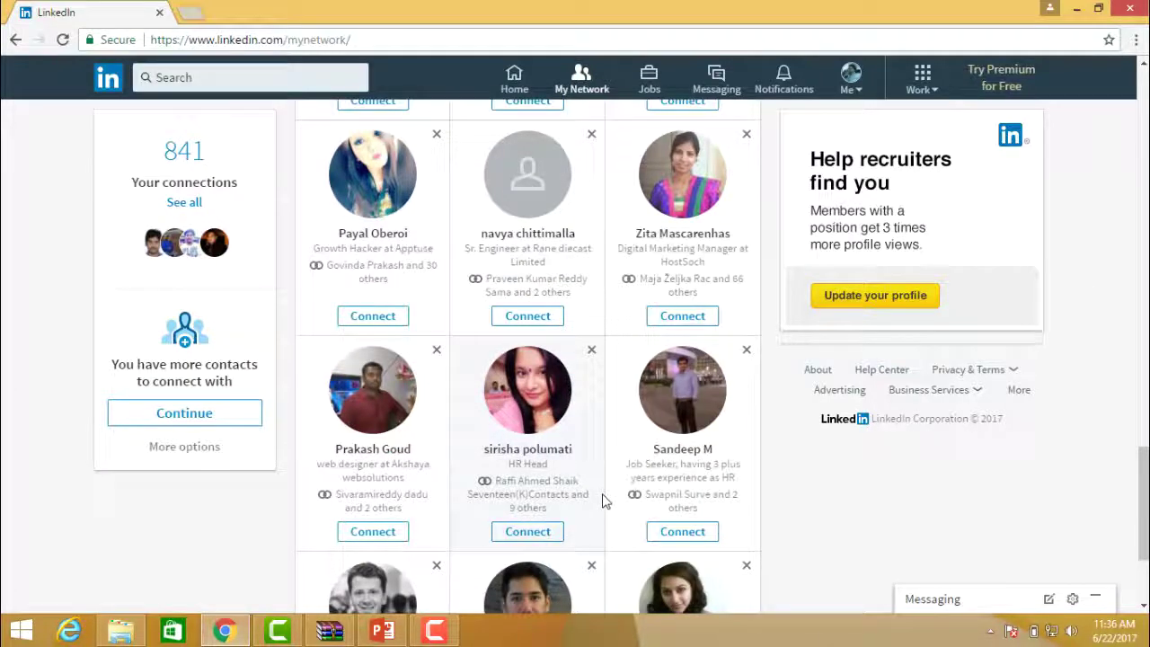
scroll(602, 501, down, 3)
scroll(603, 500, down, 3)
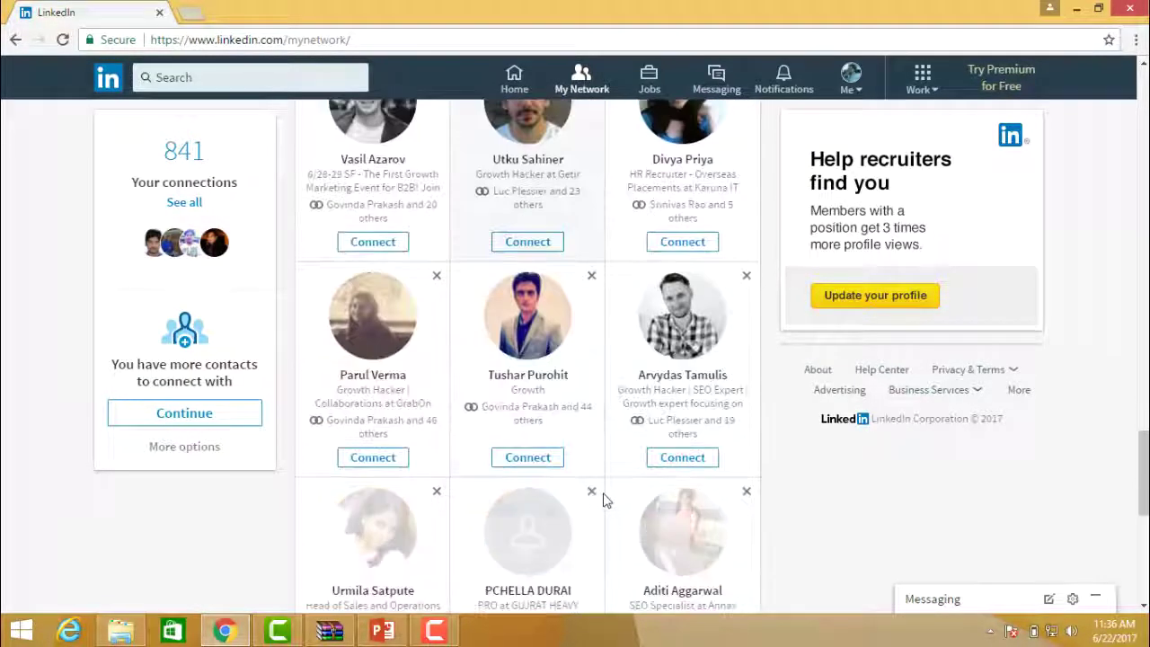
scroll(603, 501, down, 4)
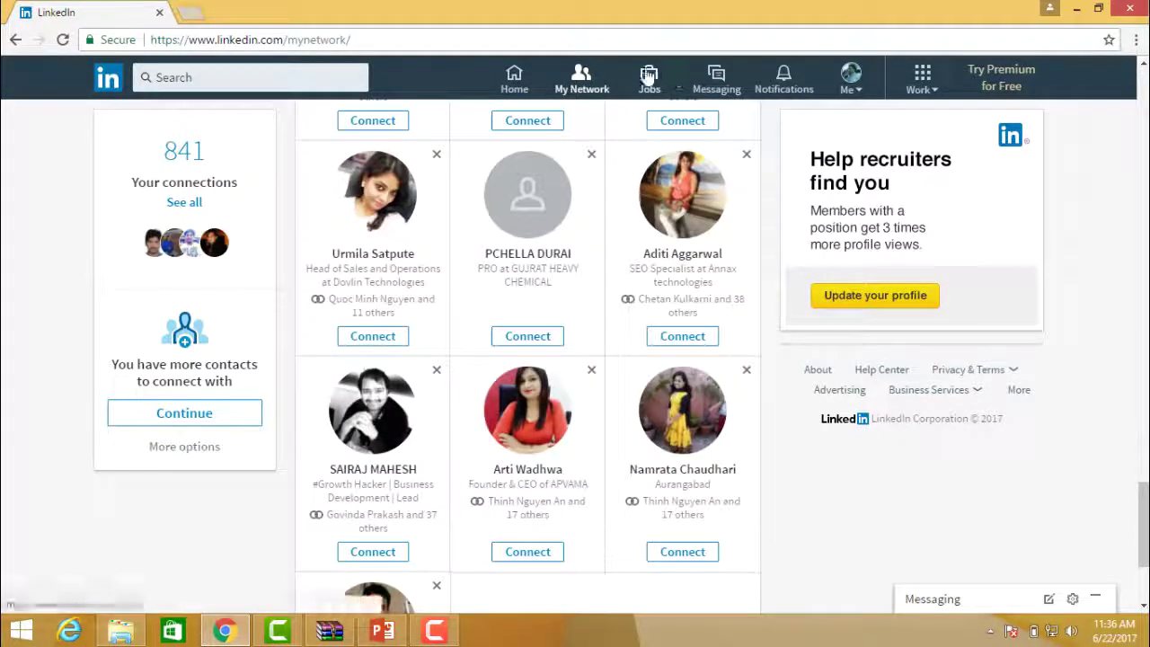
Step: Open the Jobs page and browse the listings under Jobs you may be interested in
click(650, 77)
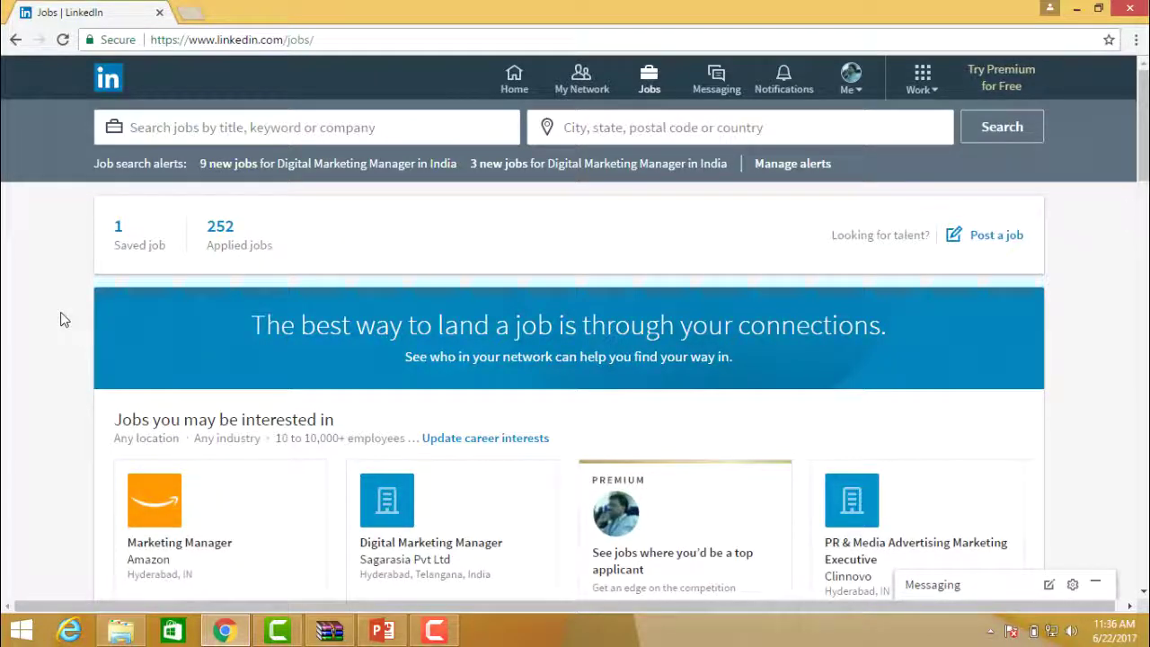
scroll(63, 320, down, 3)
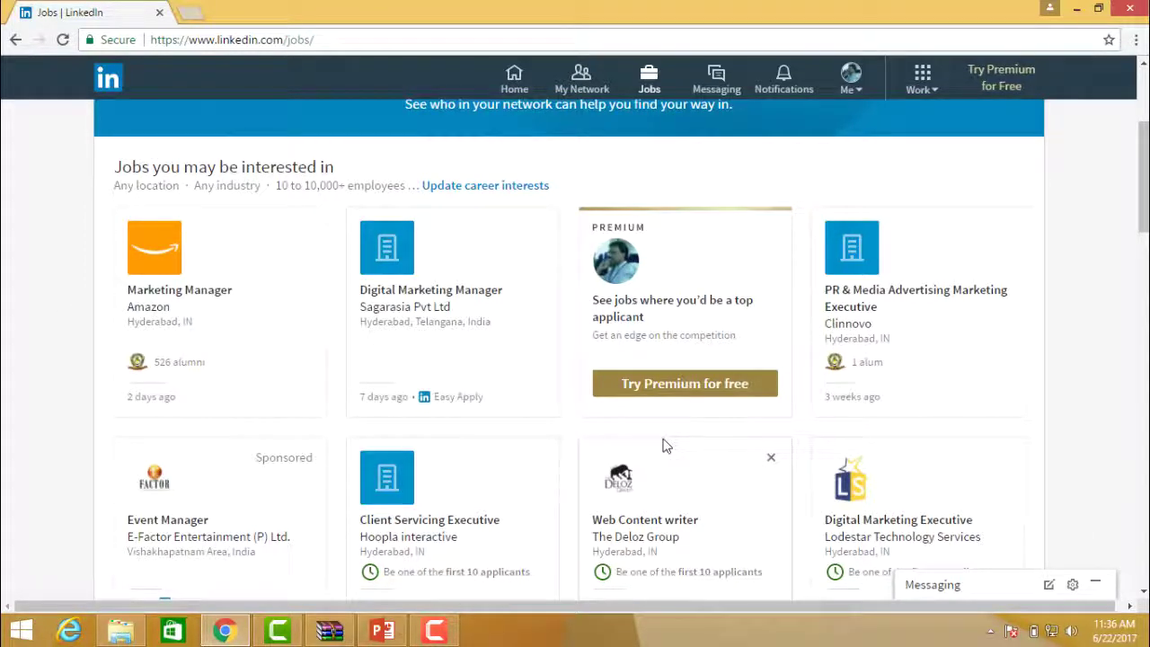
scroll(665, 446, down, 8)
scroll(658, 436, down, 4)
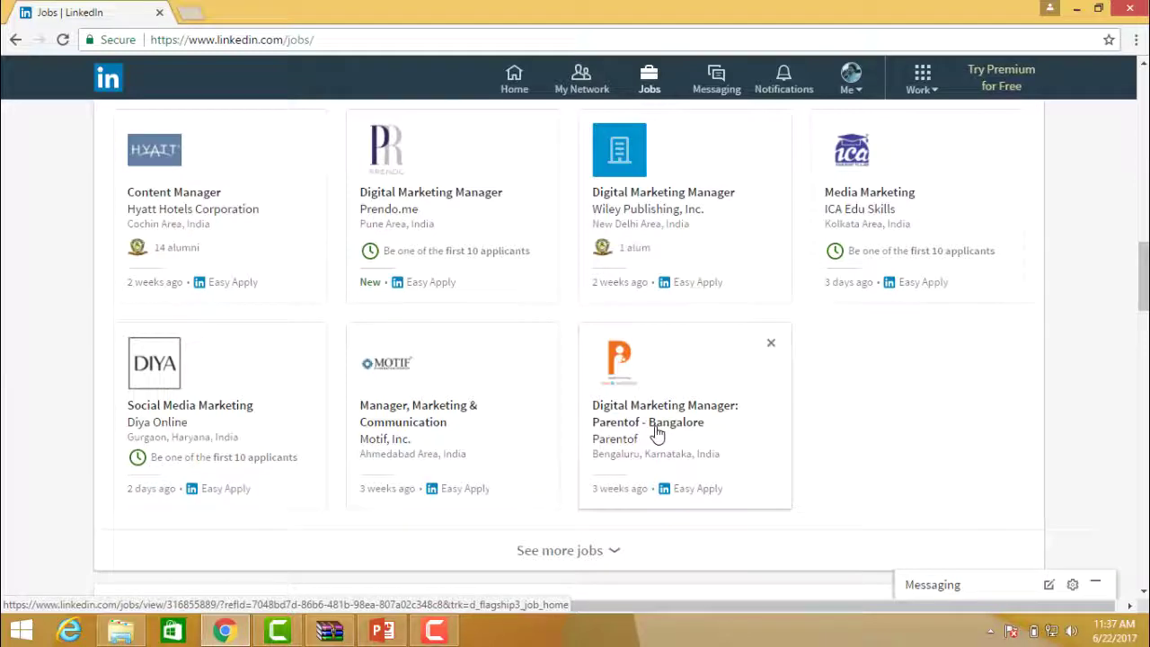
click(654, 86)
Step: Go to Messaging, browse the conversation list and view two of the May birthday-greeting threads
click(723, 77)
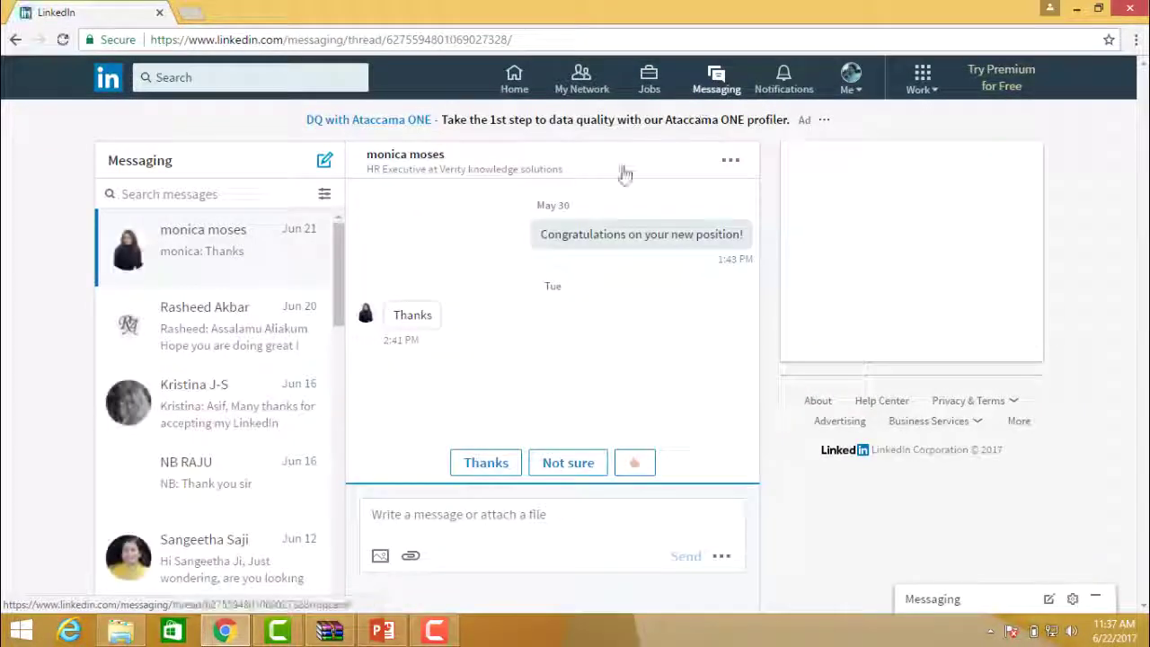
drag(336, 231, 339, 479)
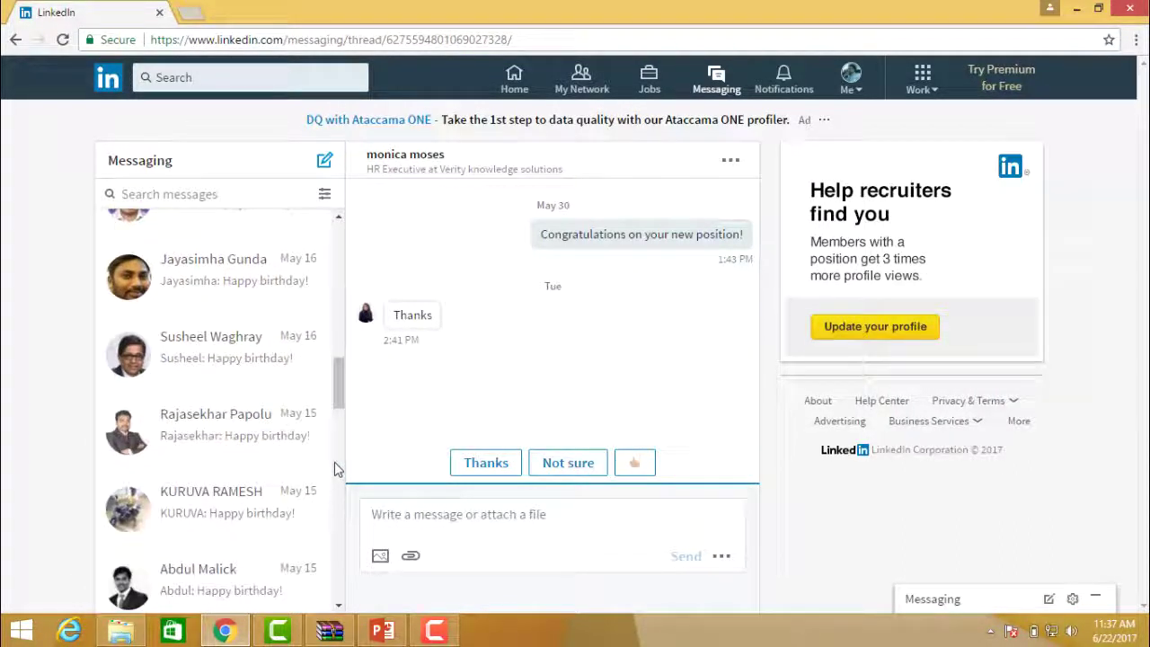
drag(338, 386, 342, 463)
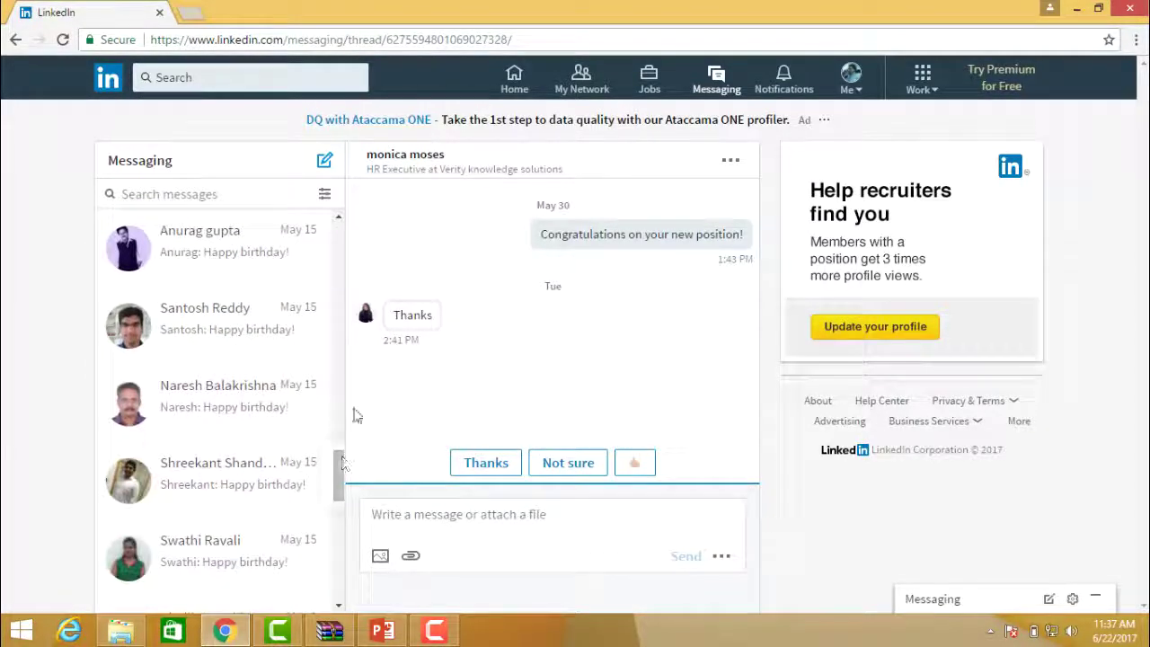
click(248, 393)
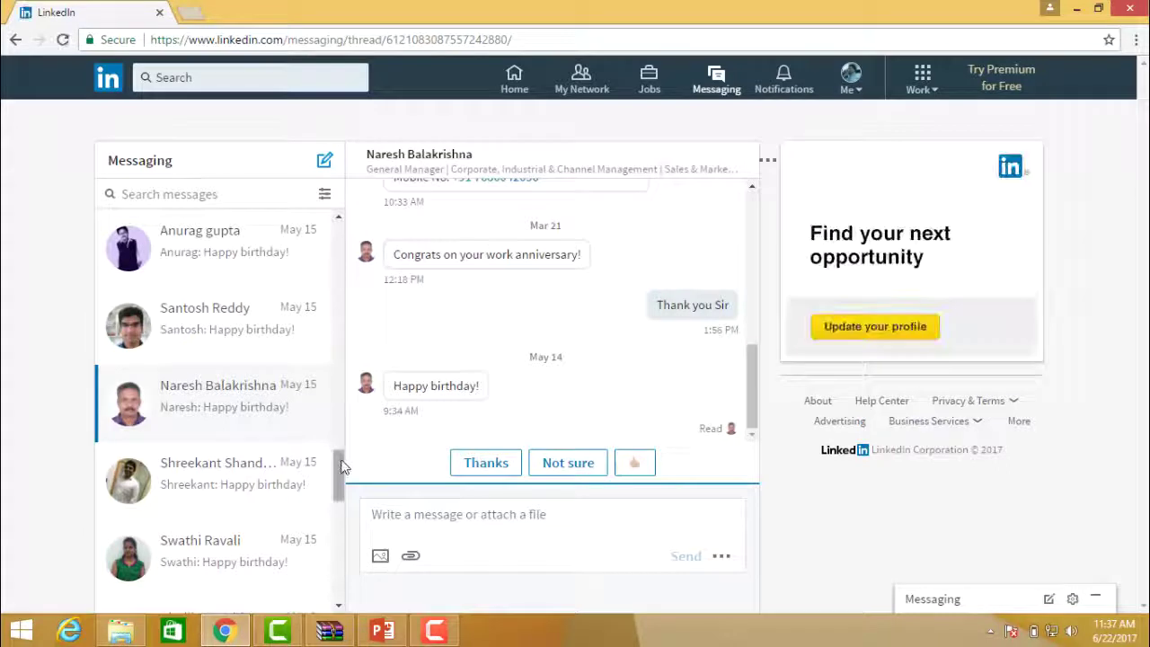
drag(337, 463, 338, 494)
click(208, 328)
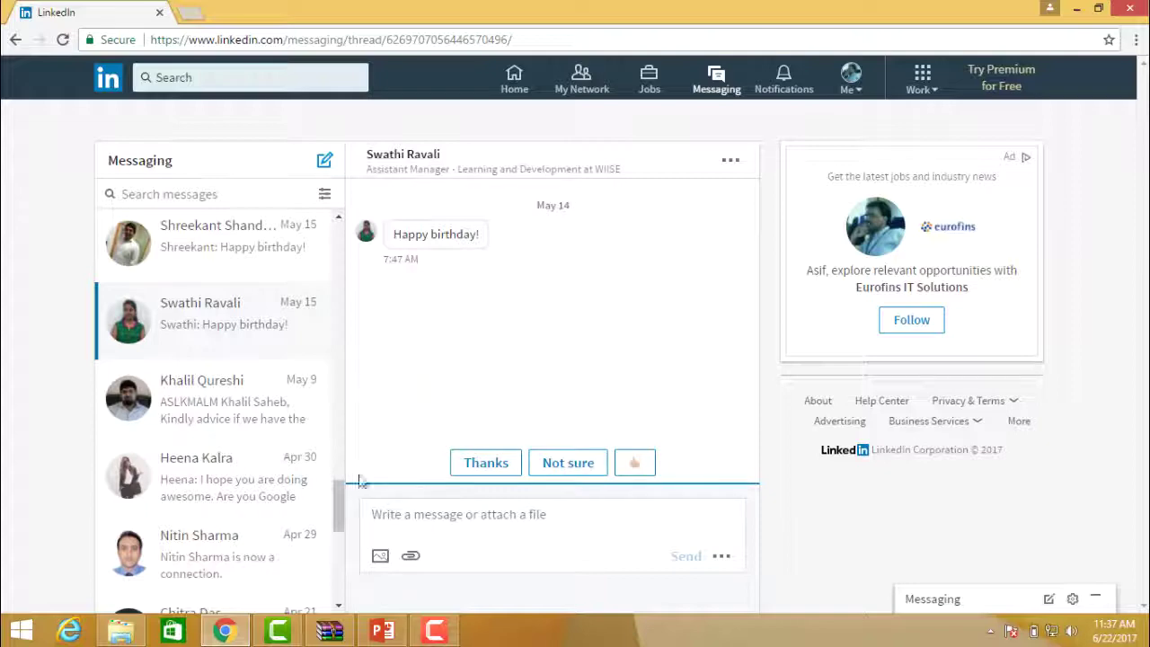
drag(337, 499, 340, 360)
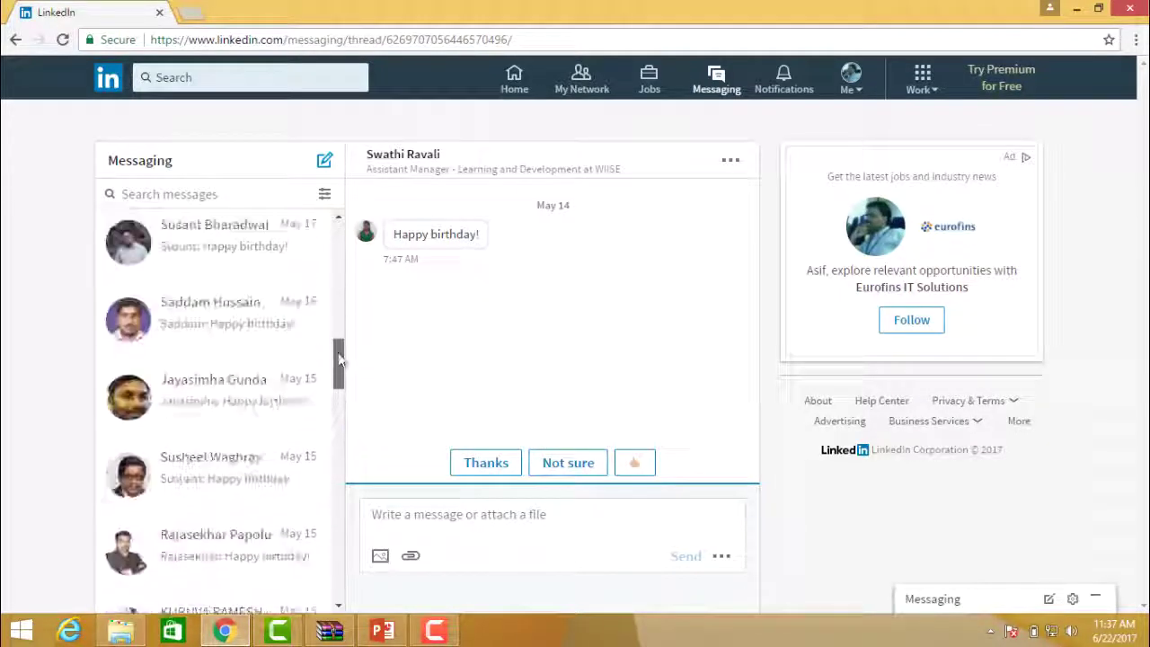
Step: Open the Notifications page and look through the job alerts, profile views, birthdays and work anniversaries
click(780, 79)
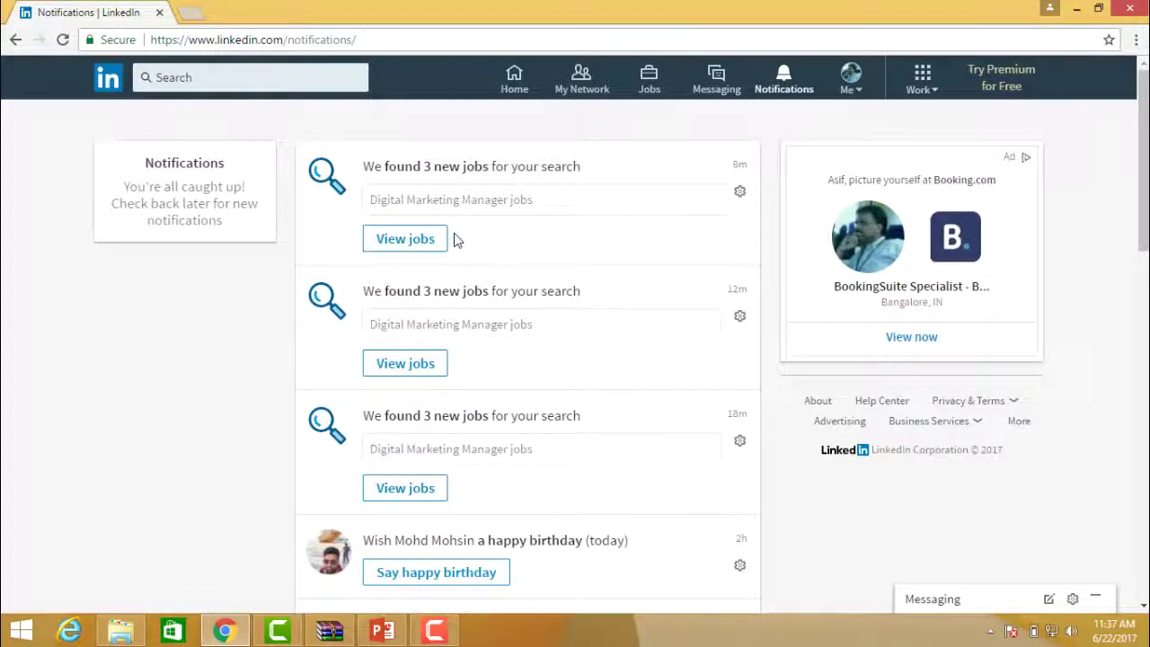
scroll(512, 207, down, 3)
scroll(517, 208, down, 12)
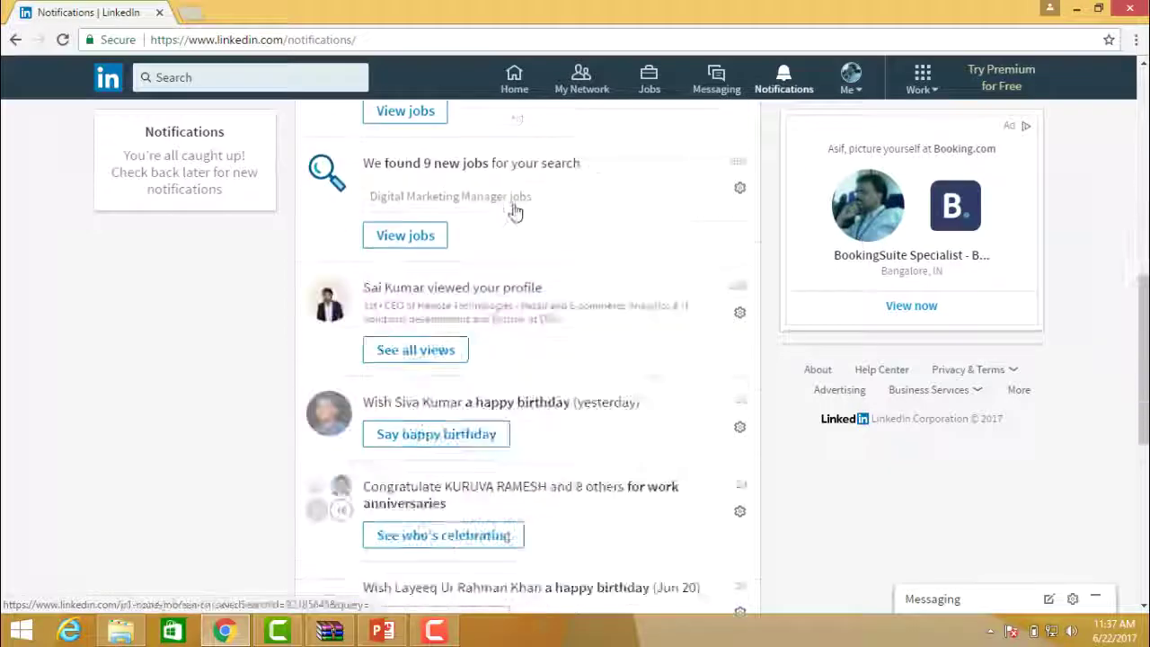
Step: Review the account and management options under Me and the LinkedIn products and services under Work, then return to the start of the notifications
click(850, 77)
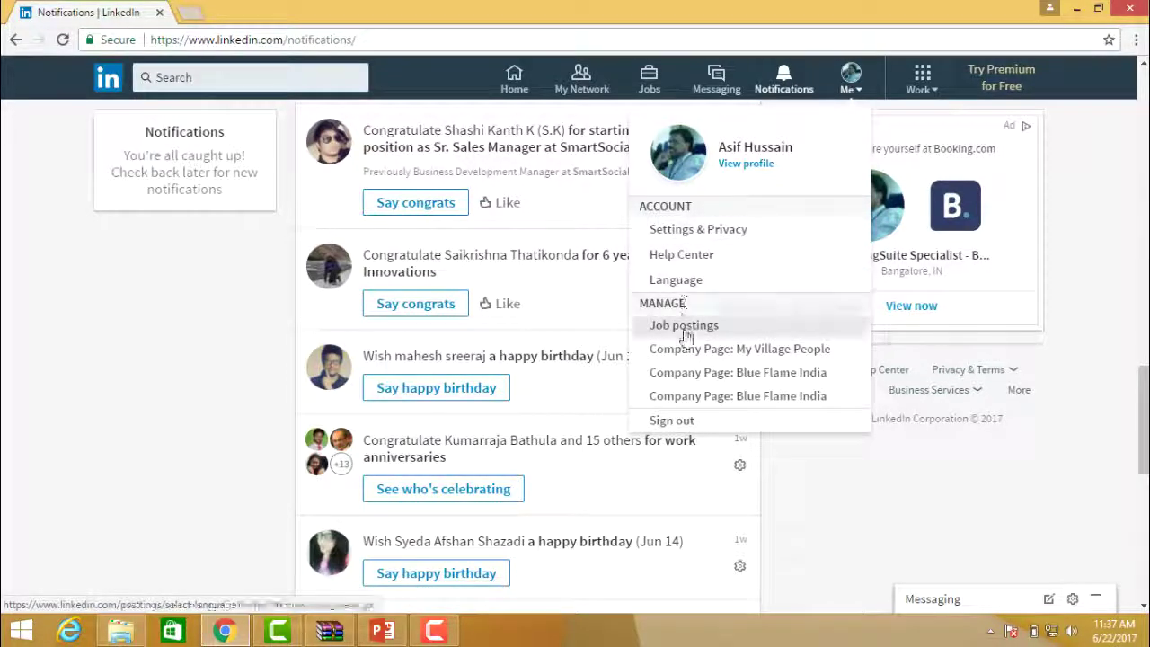
click(918, 95)
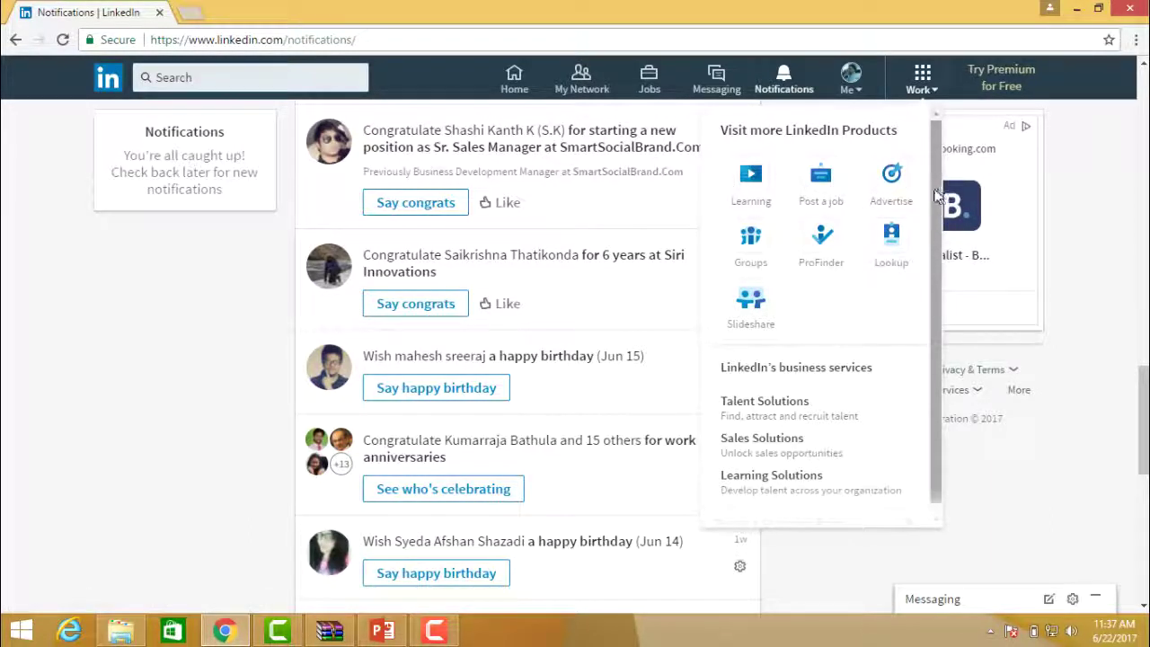
scroll(934, 196, down, 1)
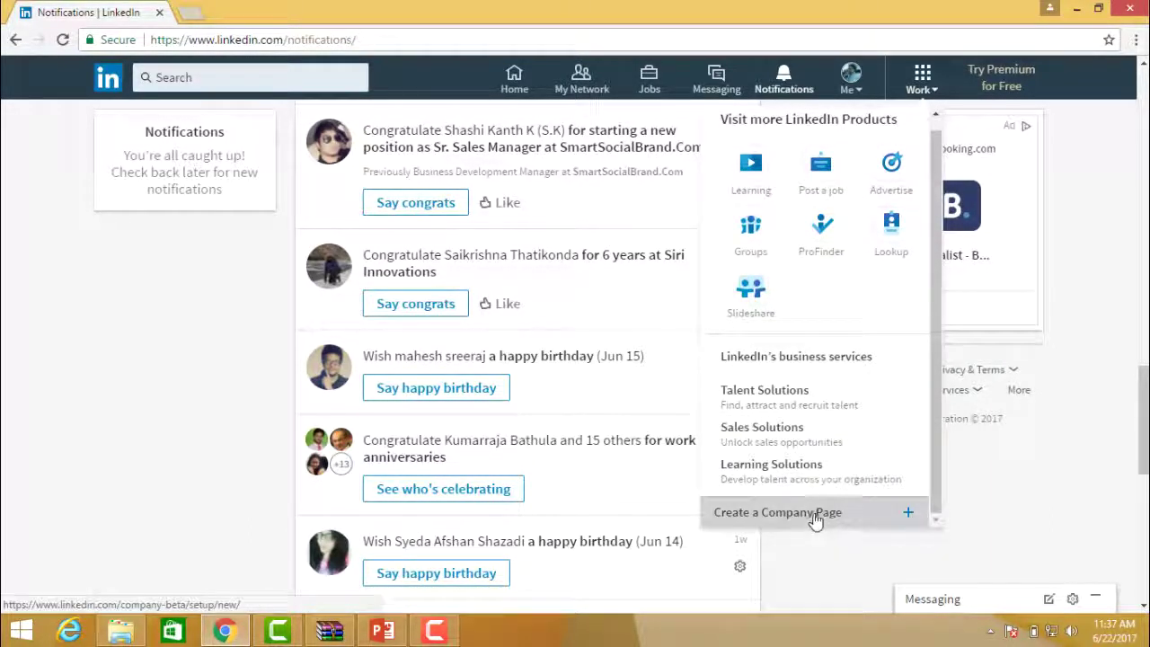
click(196, 339)
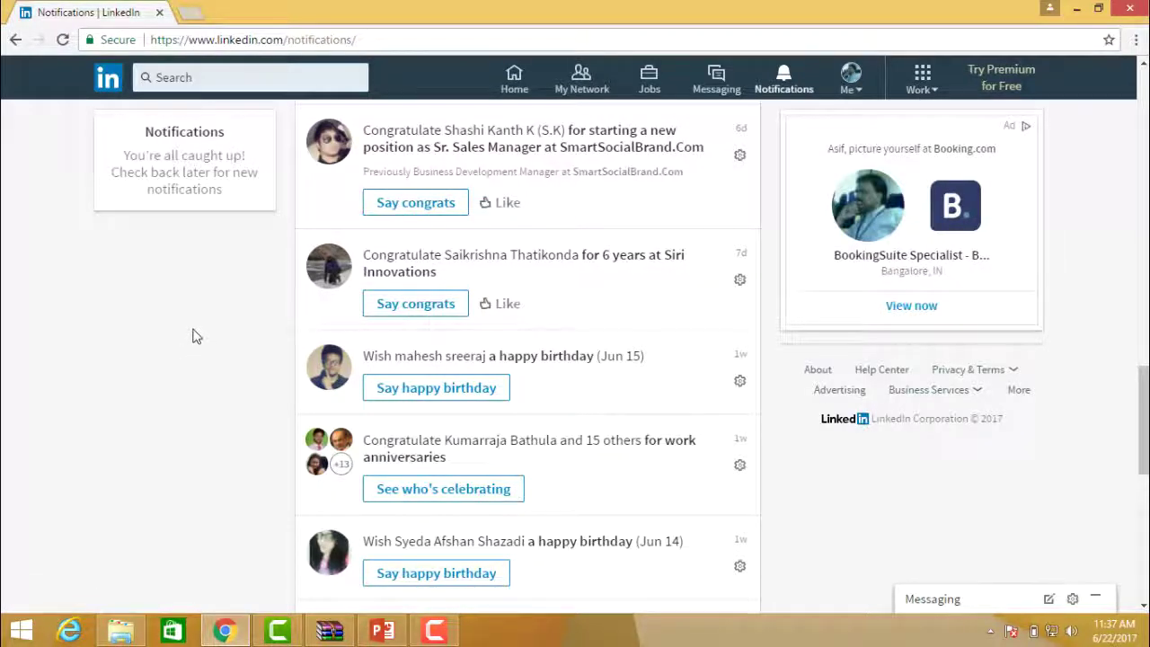
scroll(195, 328, up, 20)
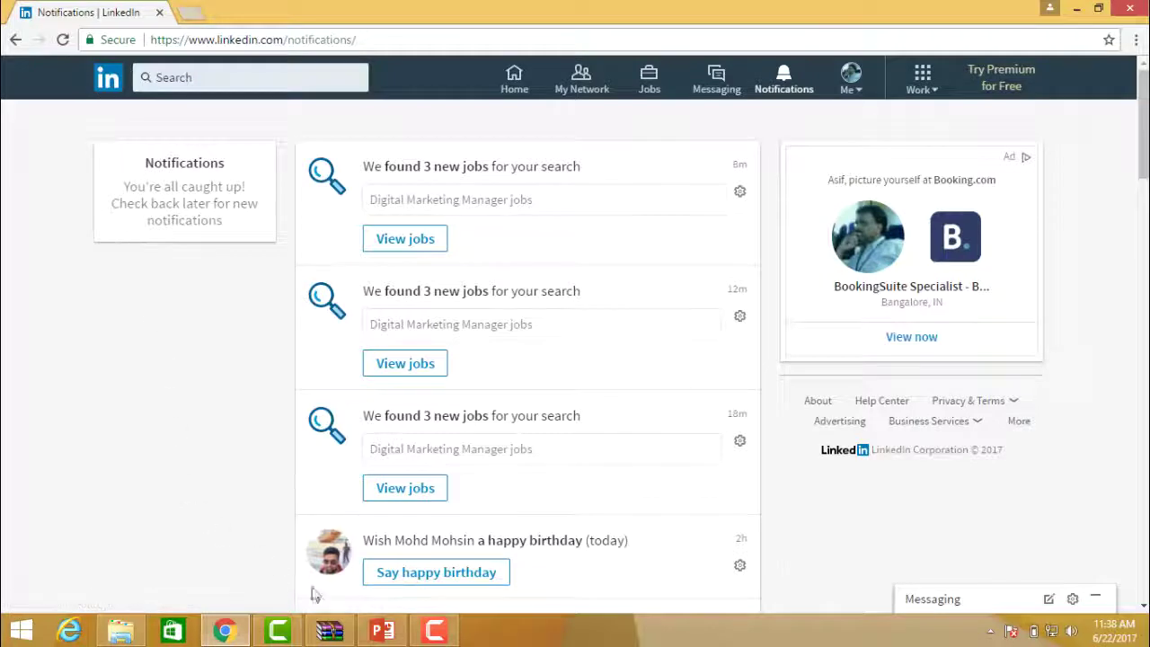
mouse_move(397, 635)
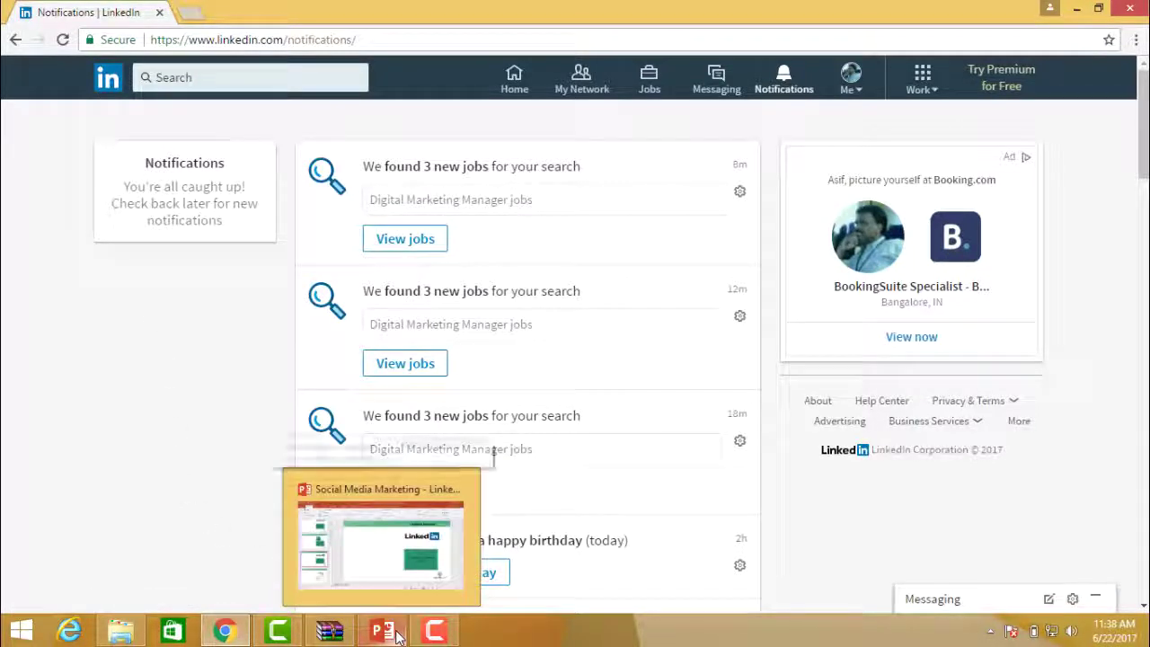